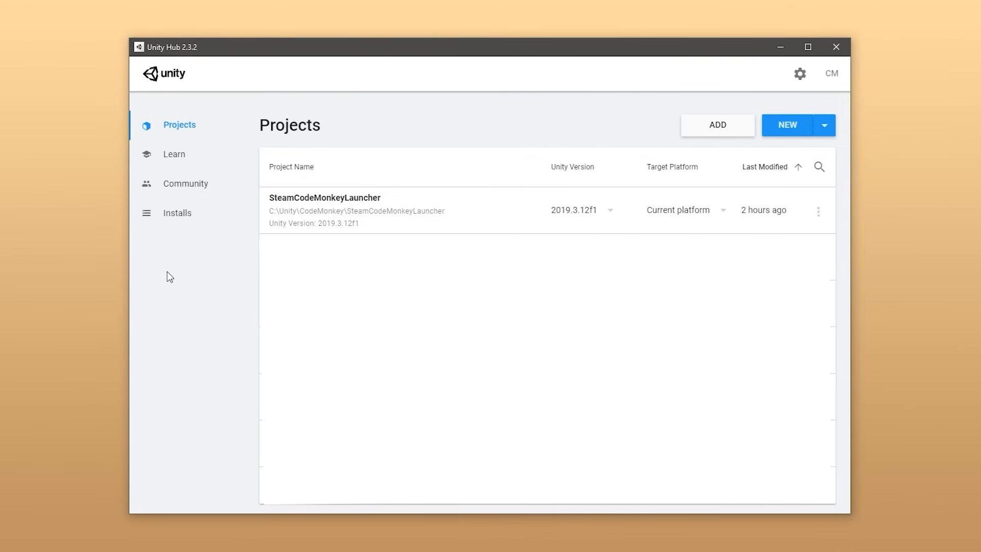
Look through the Learn, Community and Installs sections of Unity Hub.
click(184, 162)
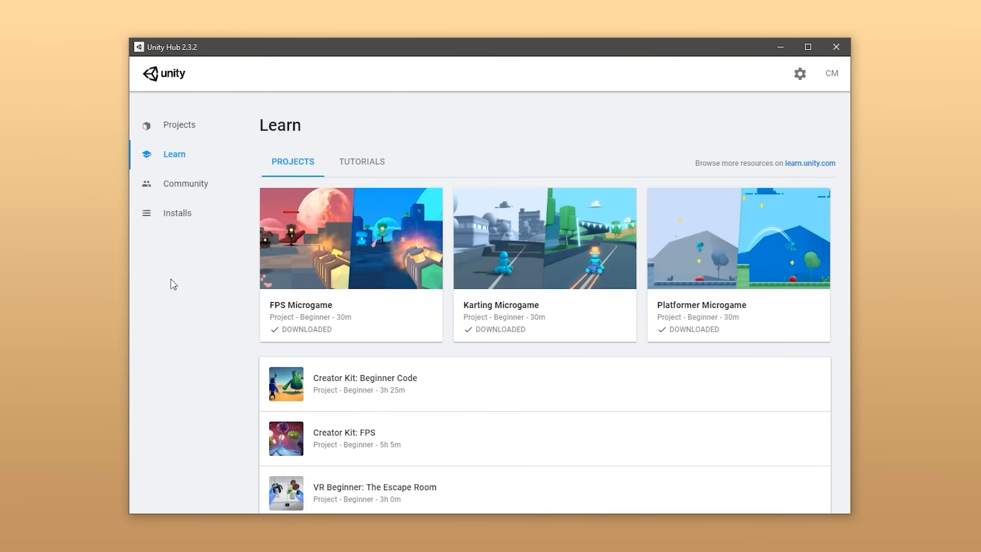
click(176, 190)
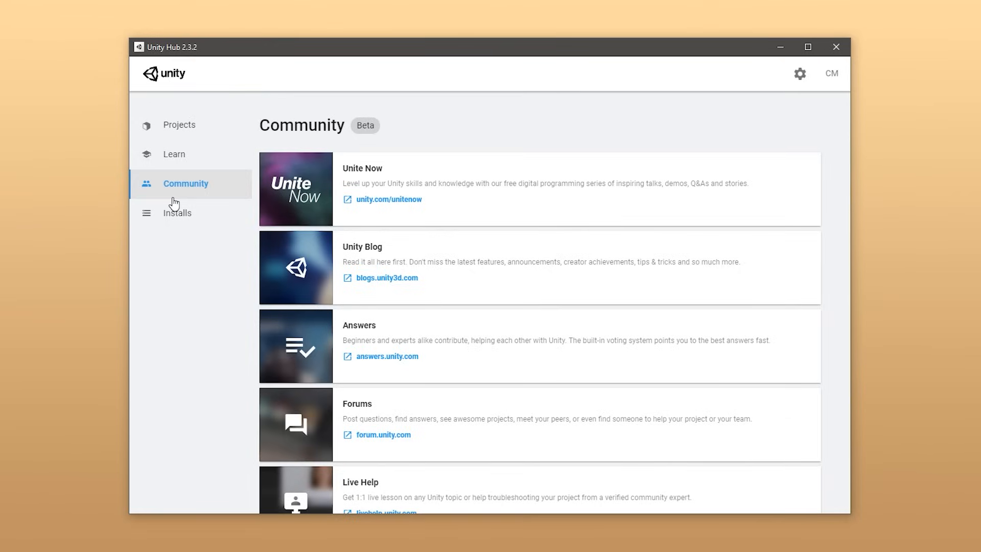
click(180, 216)
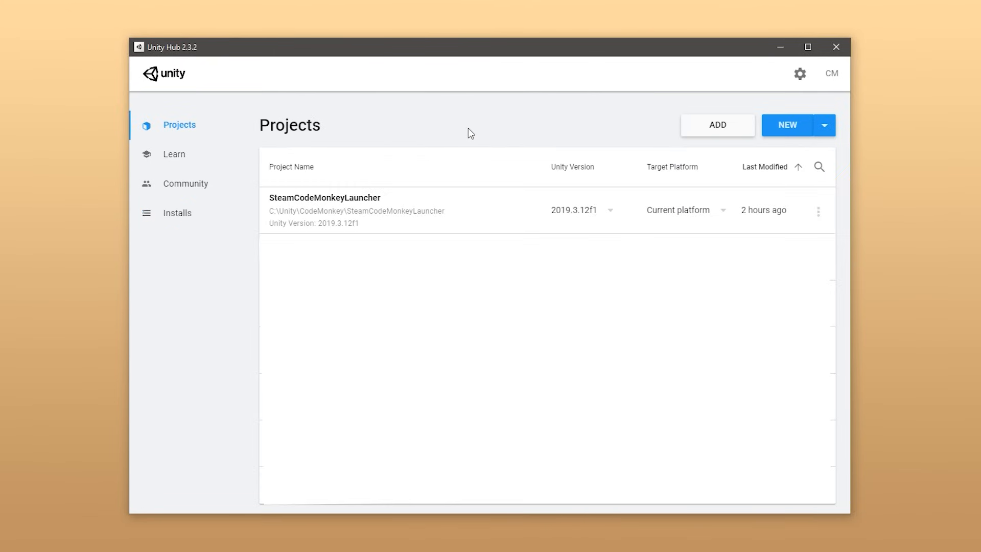
Start a new project and try out the 2D, High Definition RP and Universal Render Pipeline templates.
click(787, 127)
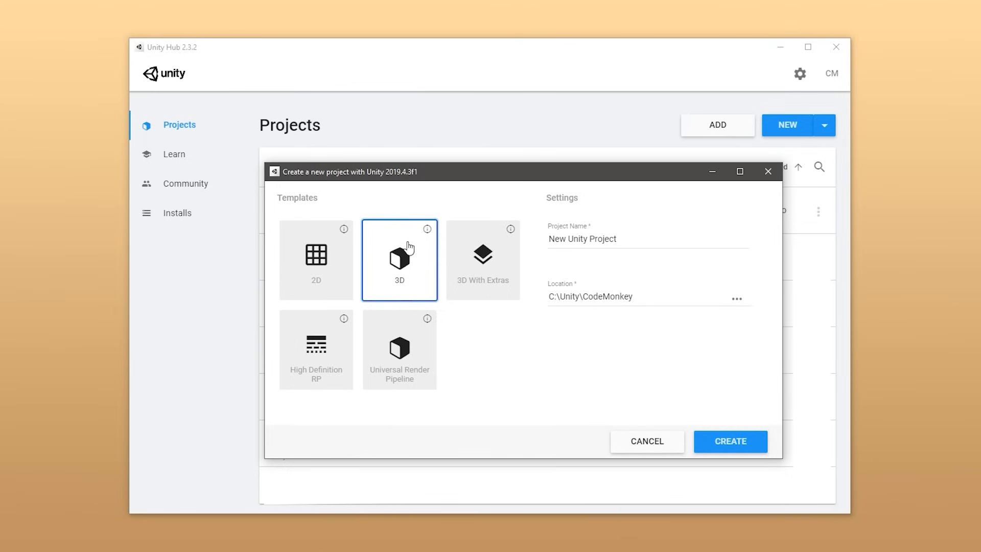
click(310, 259)
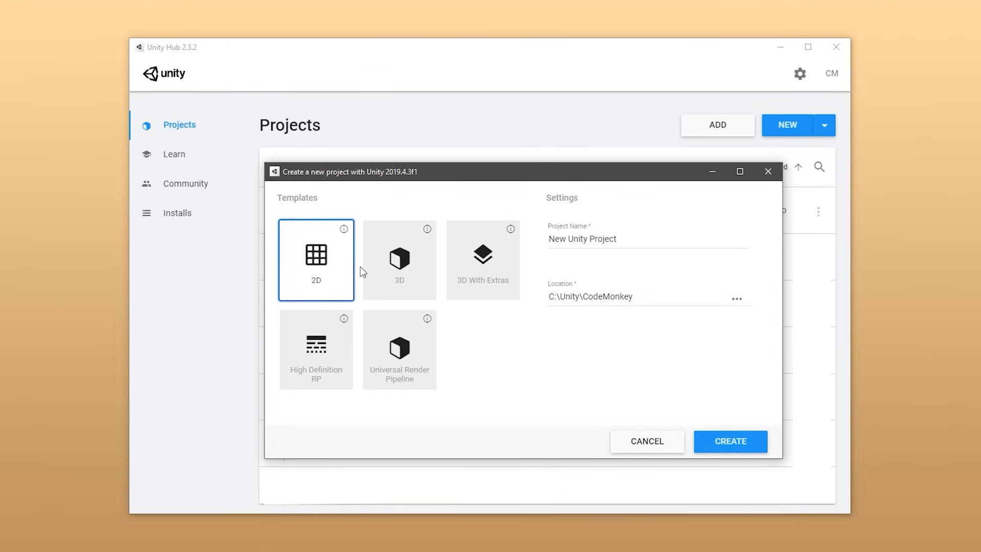
click(329, 357)
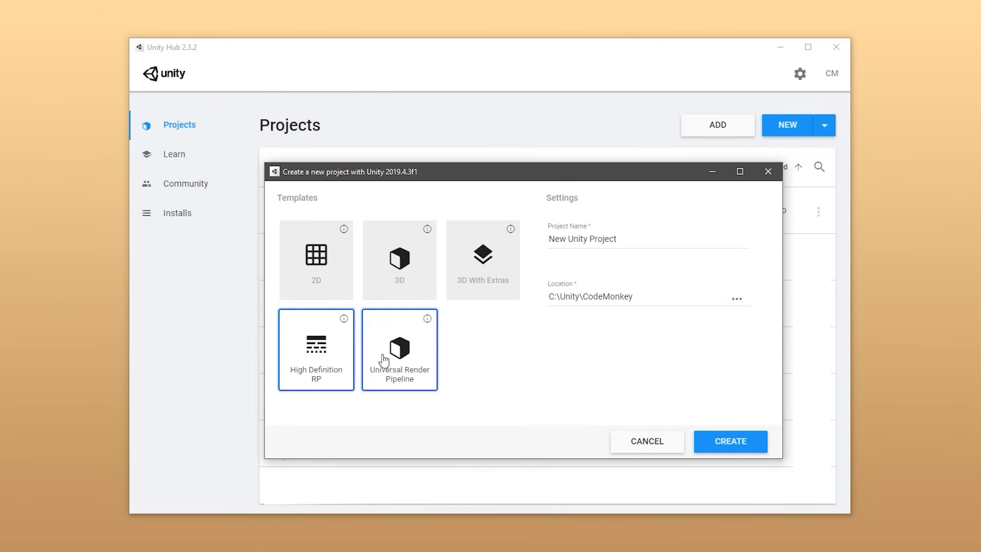
click(399, 362)
click(394, 346)
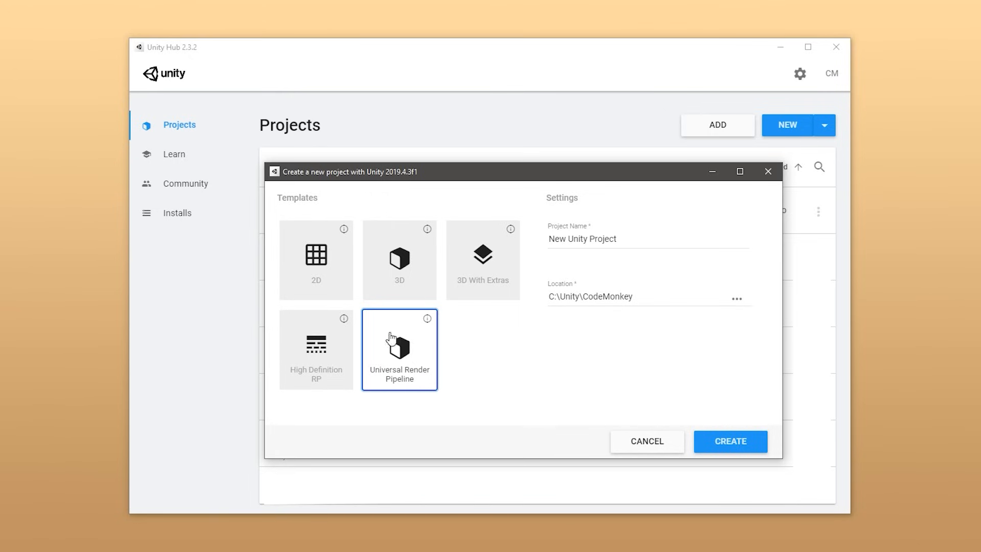
Create the project from the 3D template with the name GettingStartedUnity.
click(395, 259)
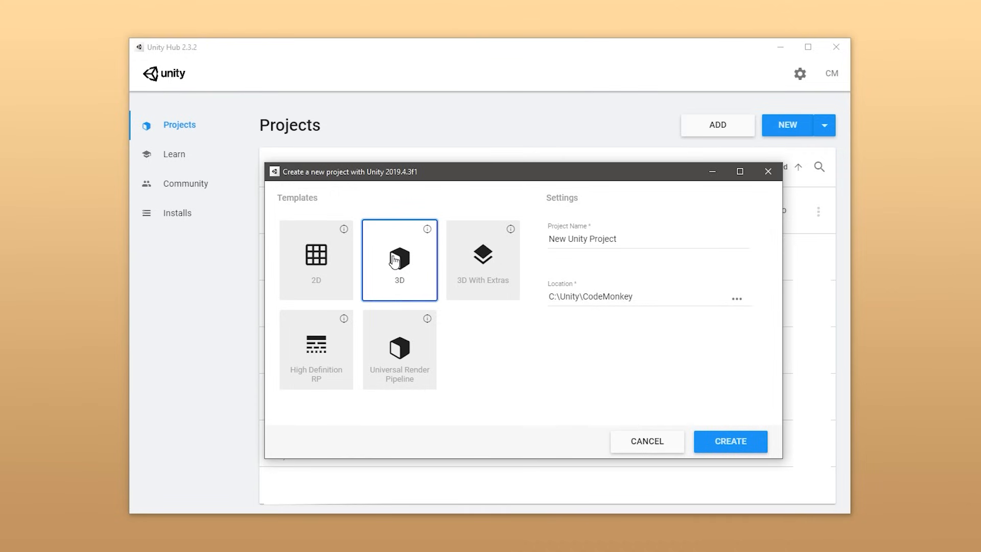
click(663, 238)
text(GettingStartedUnity)
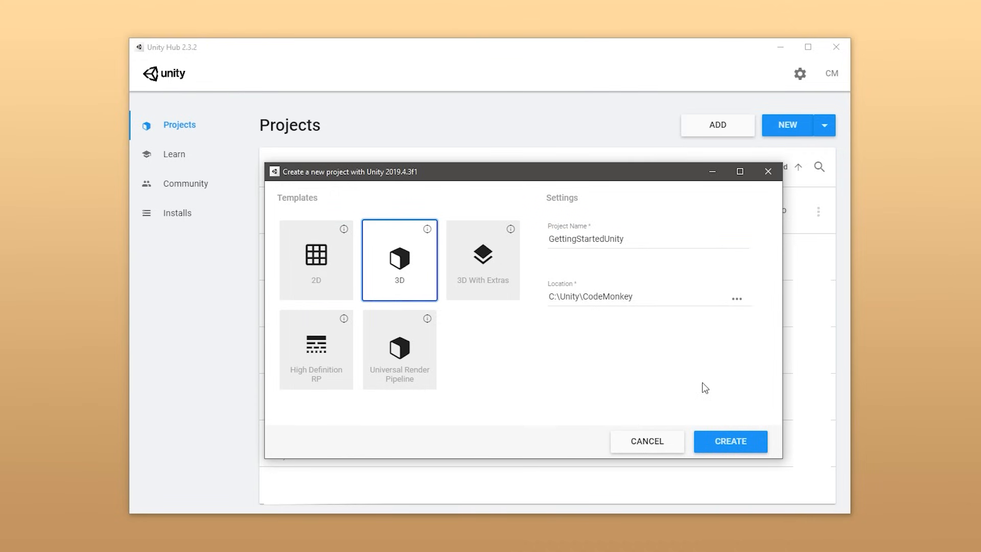
click(737, 443)
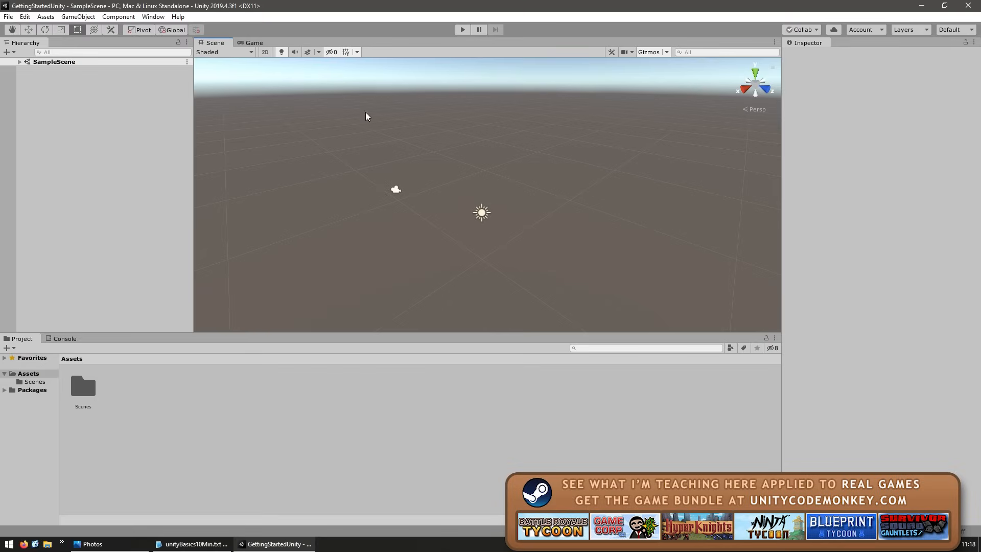
Inspect the directional light and the main camera in the scene, and clear the selection.
click(481, 213)
click(397, 190)
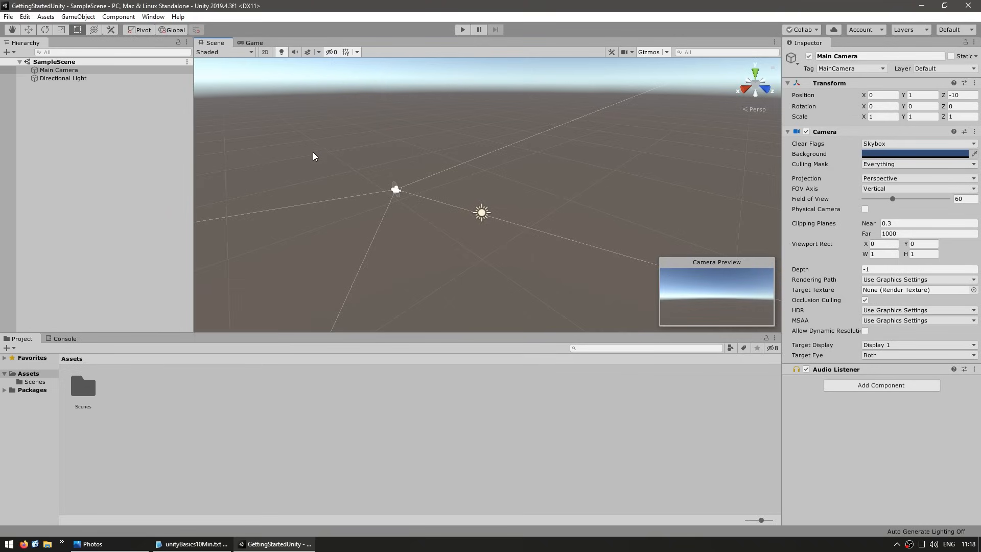
click(397, 204)
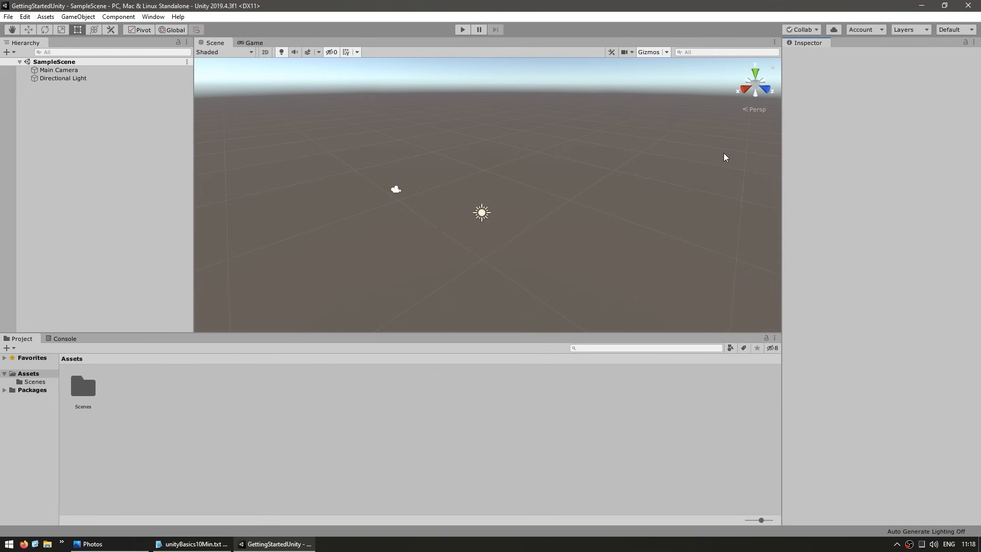
Try docking the Inspector beneath the Scene view, and restore it as a full-height column at its former width.
drag(809, 43, 526, 264)
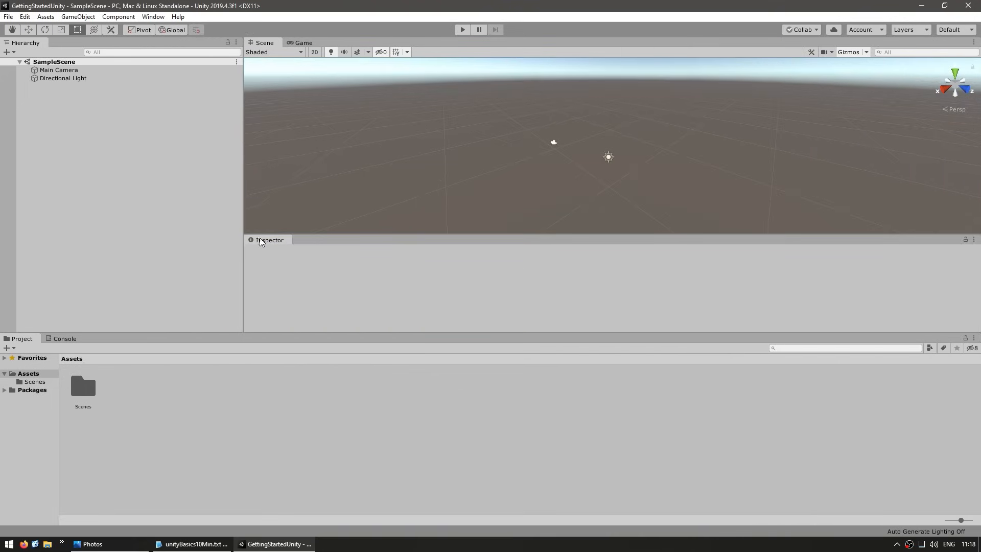
drag(238, 241, 973, 319)
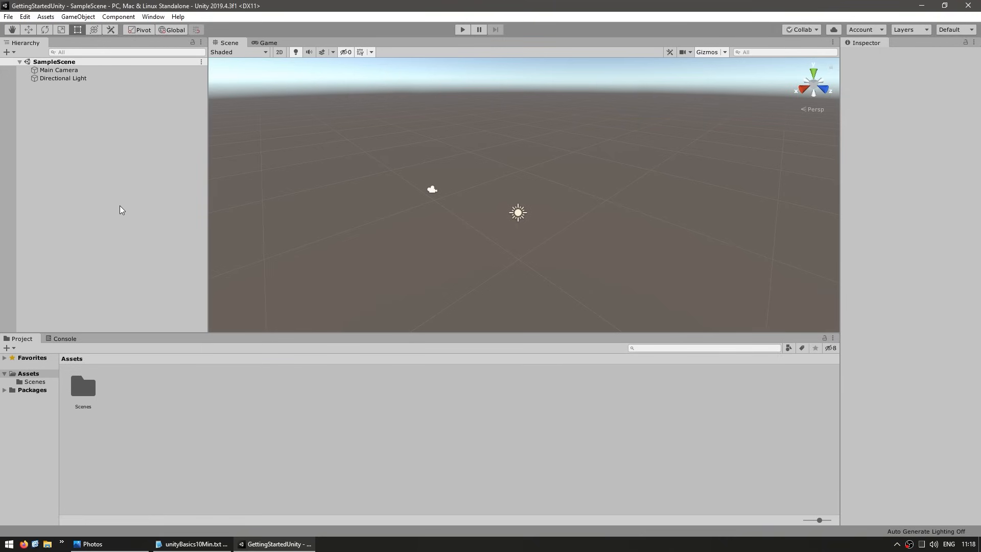
drag(841, 164, 780, 161)
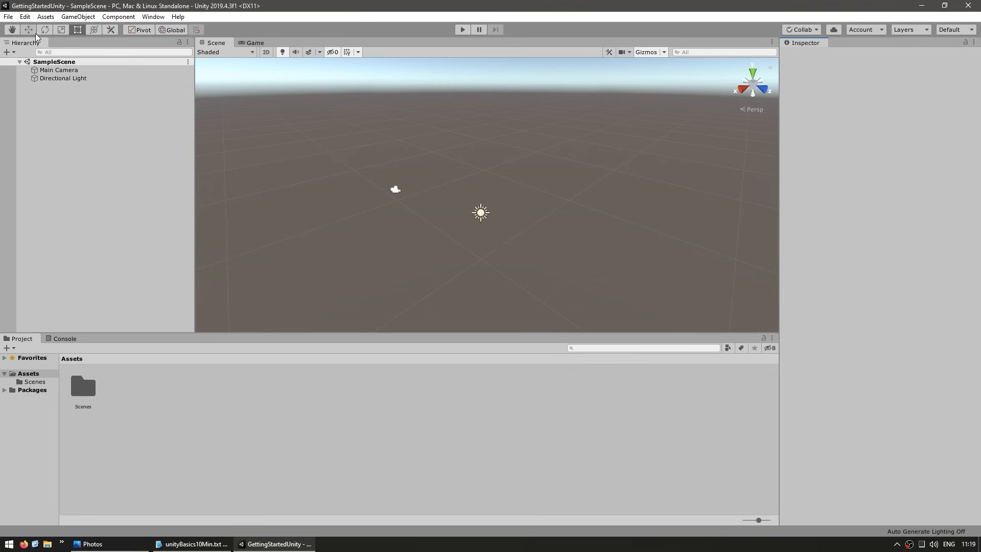
Dock the Hierarchy alongside the Project window beneath the Scene view, and check the Console before returning to the Project window.
drag(25, 42, 37, 423)
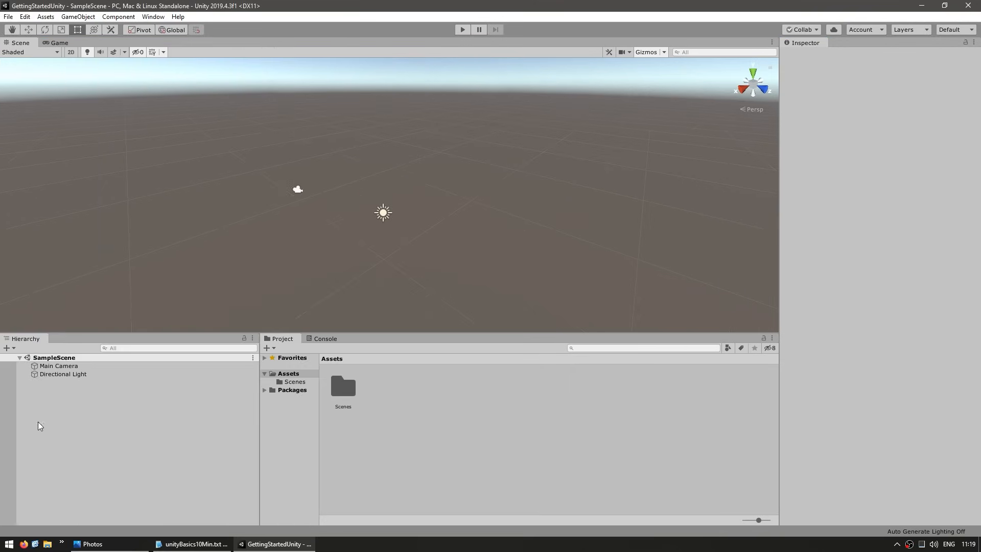
click(322, 338)
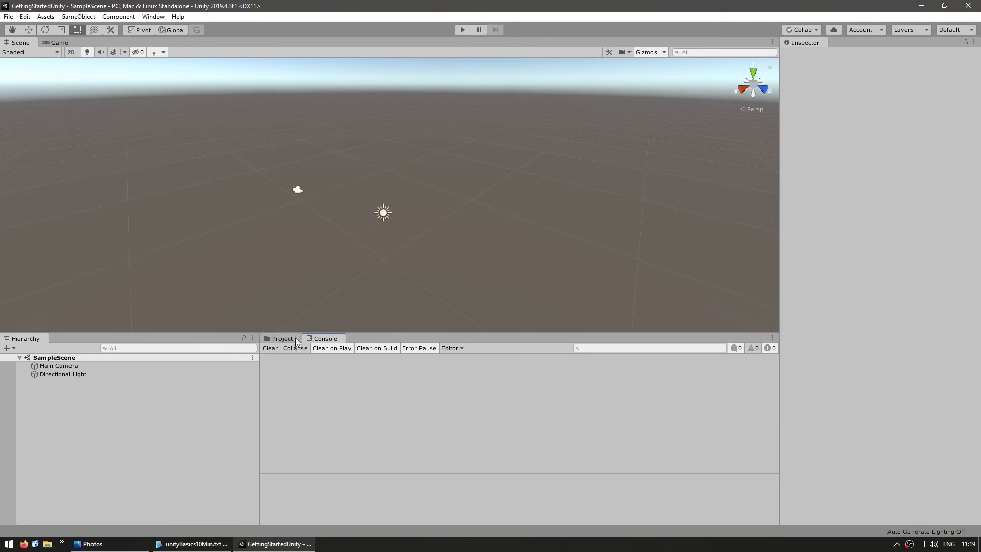
click(283, 338)
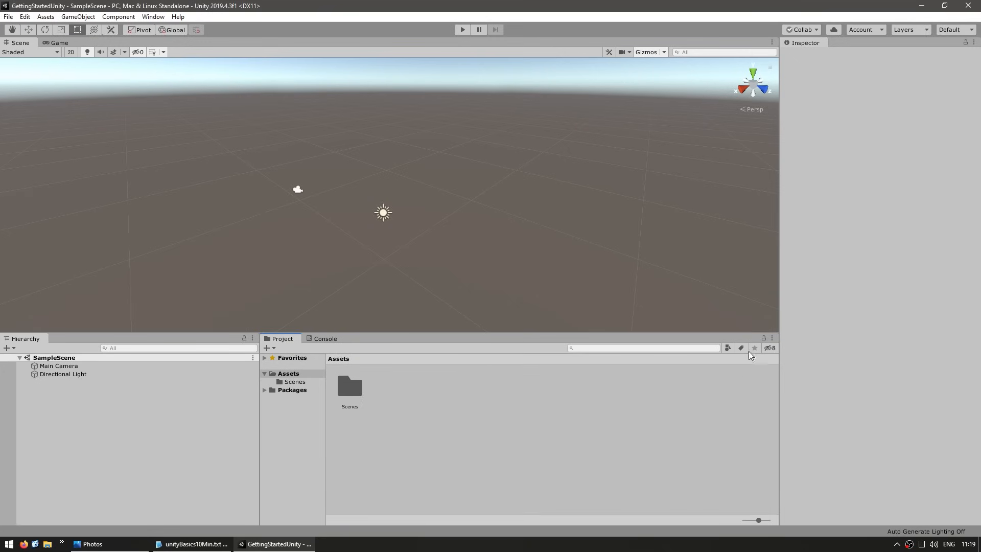
Switch the Project window to One Column Layout and select SampleScene inside the expanded Scenes folder.
click(772, 338)
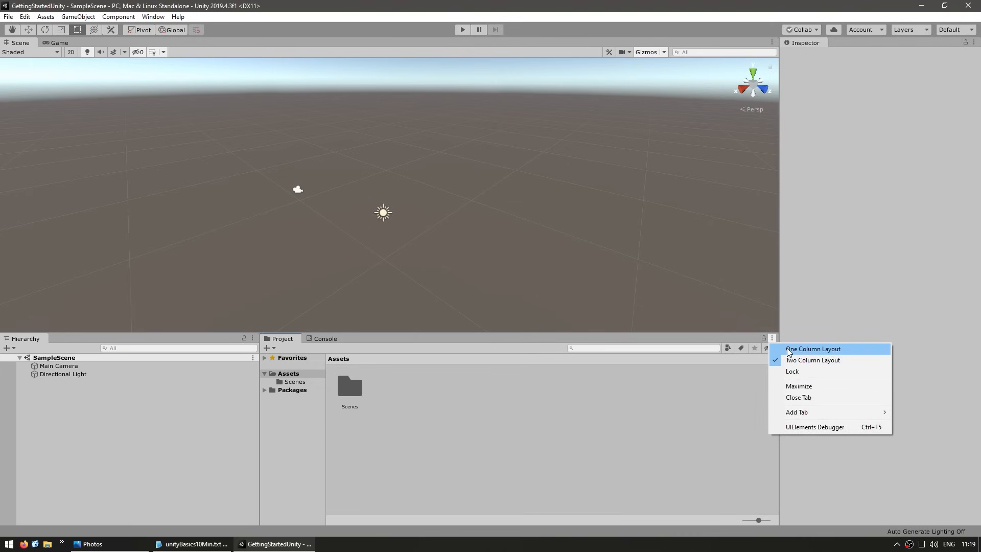
click(788, 349)
click(272, 369)
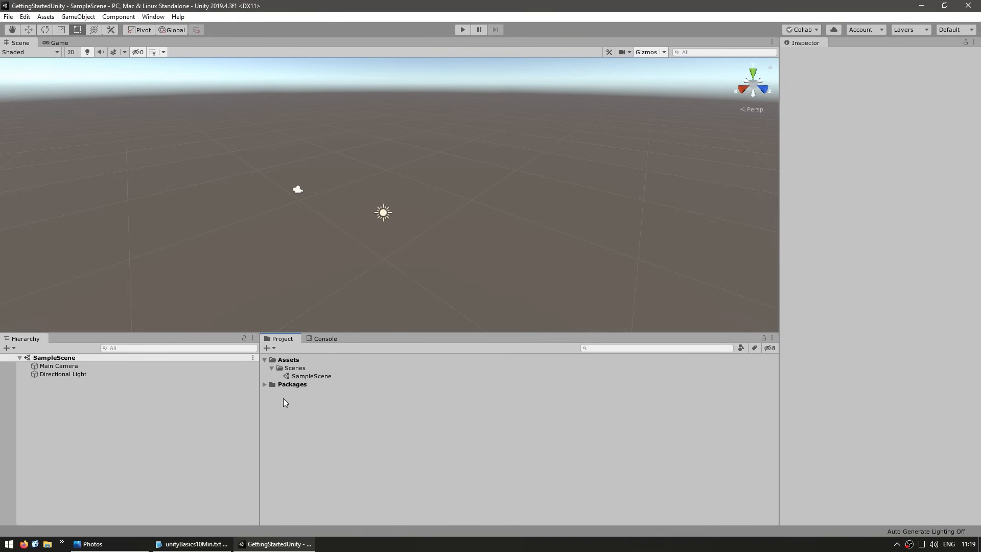
click(308, 377)
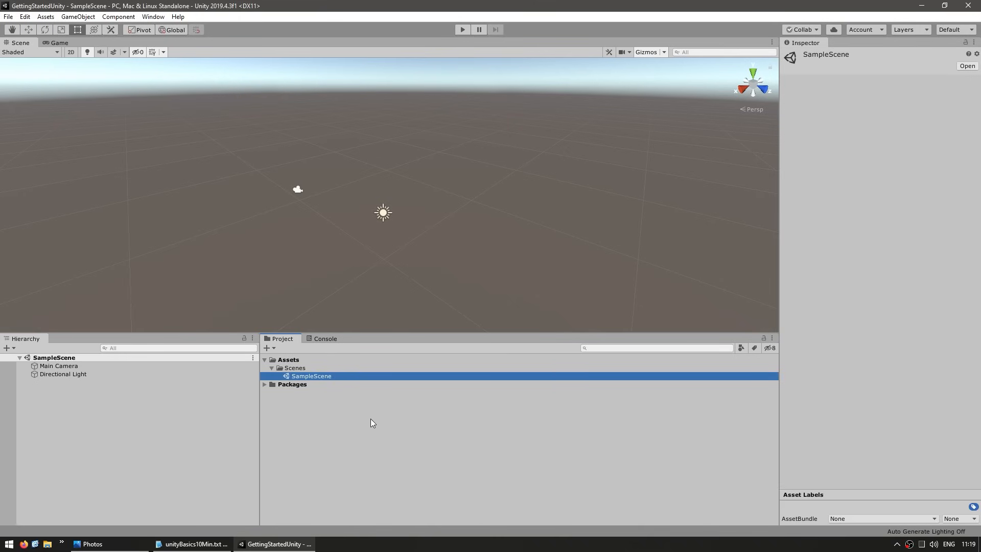
Show the Console, enlarge the Scene view by shrinking the windows beneath it, and clear the selection.
click(326, 339)
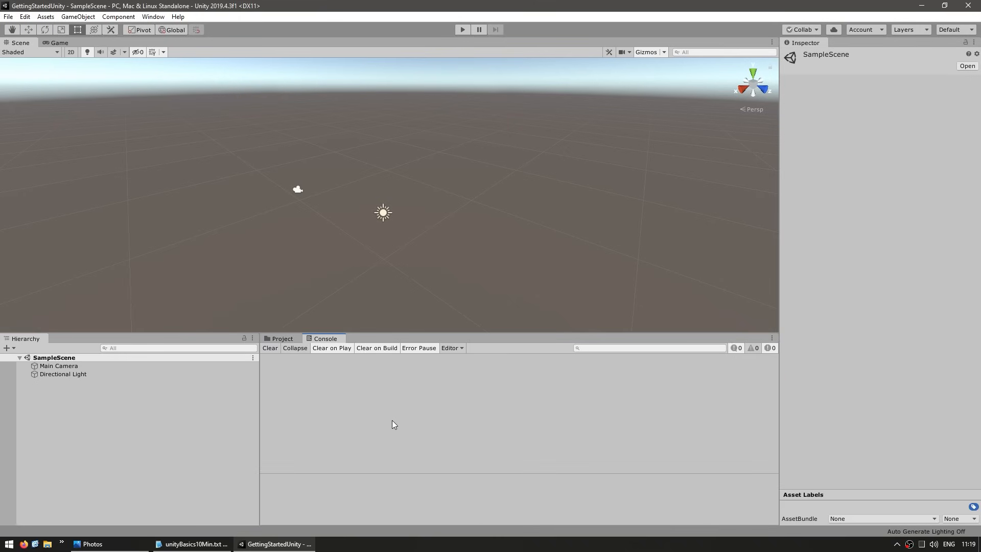
drag(377, 333, 377, 405)
click(299, 294)
middle_drag(295, 272, 315, 275)
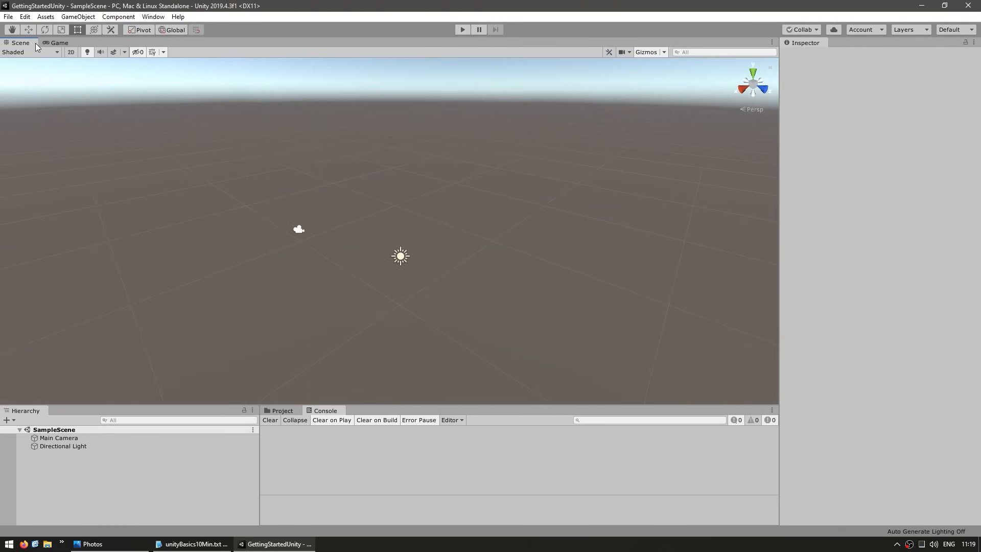
Check what the main camera shows in the Game view and return to the Scene view.
click(58, 43)
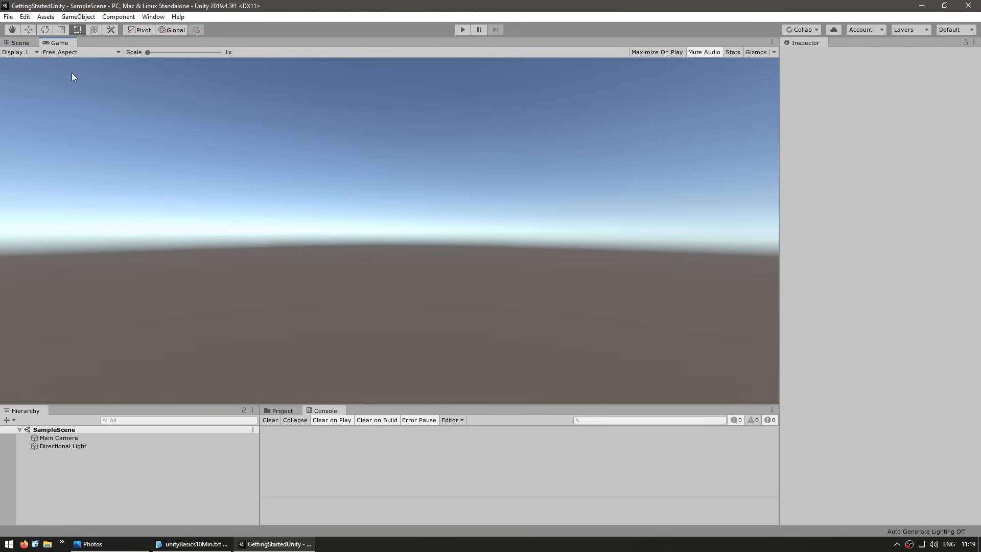
click(29, 42)
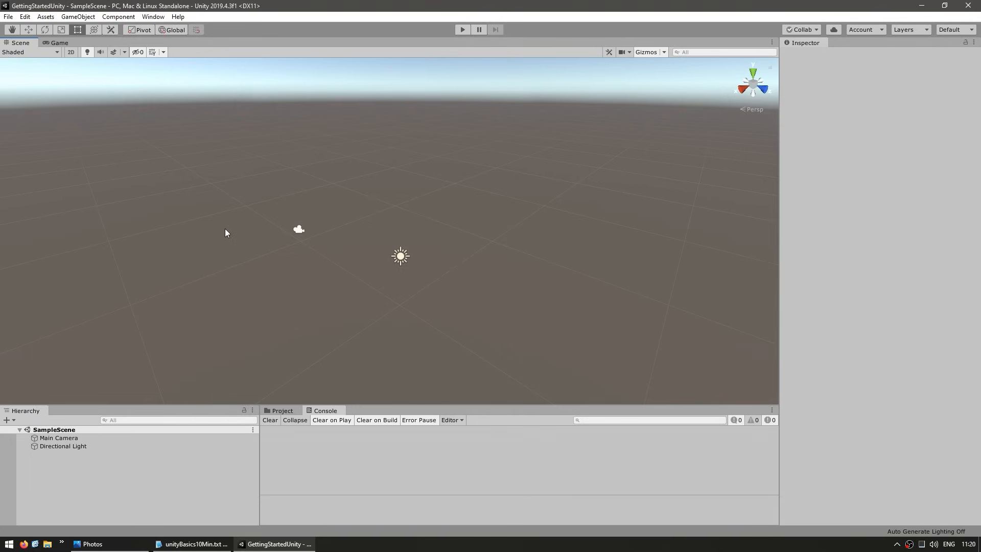
scroll(351, 309, down, 5)
scroll(348, 310, up, 3)
scroll(357, 278, up, 1)
Add a 3D Cube object to SampleScene.
click(11, 421)
mouse_move(47, 339)
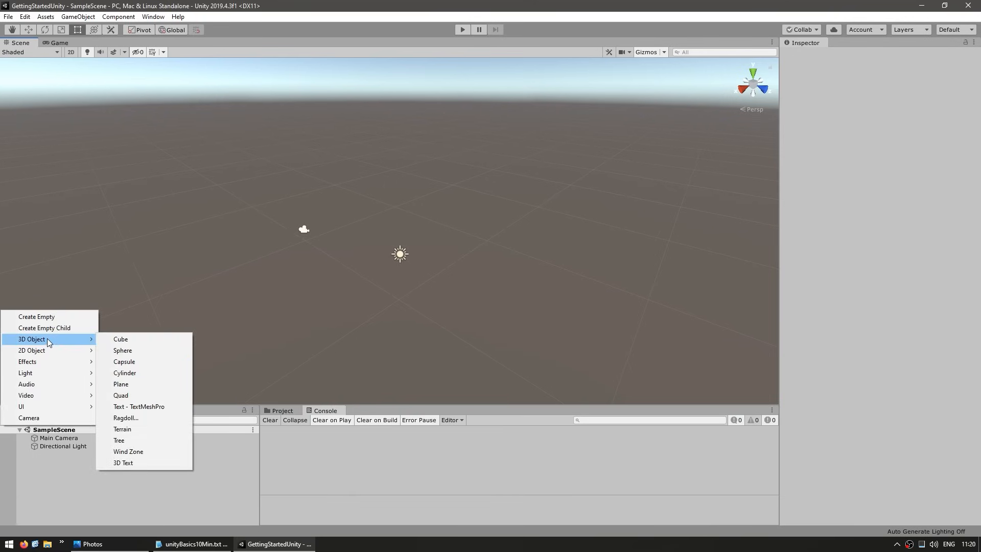
click(118, 340)
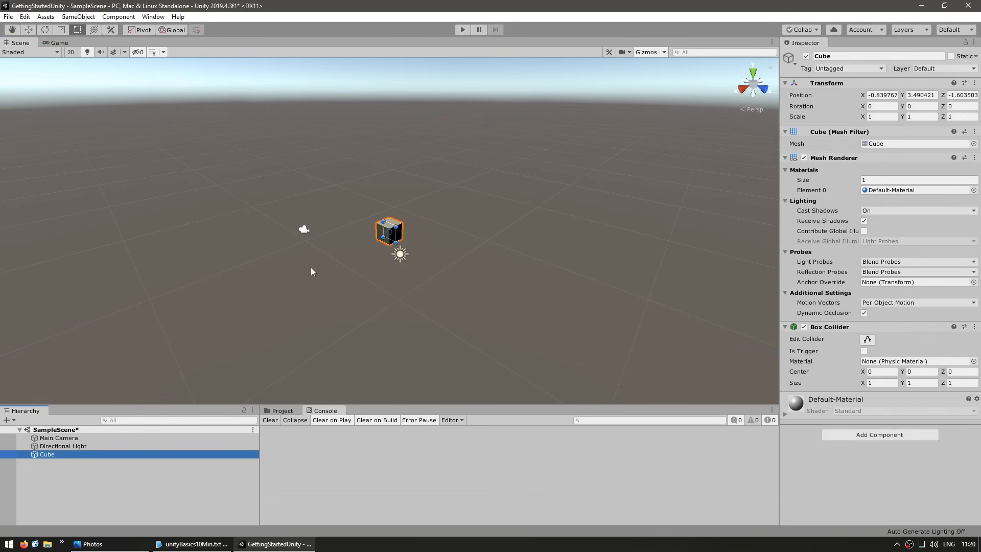
Move the cube in the Scene view to about X -0.79, Y 3.36, Z -1.57.
alt+drag(310, 268, 426, 326)
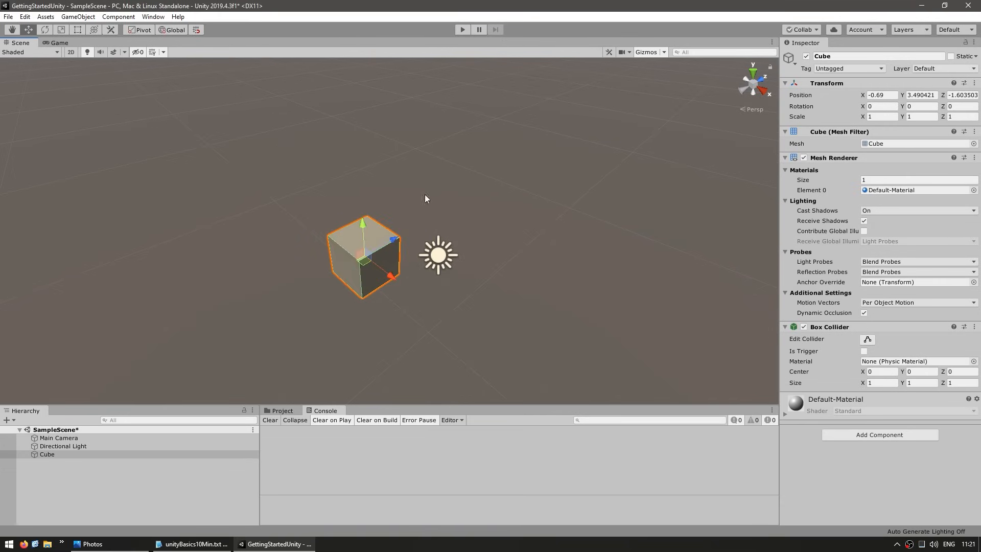
middle_drag(293, 303, 352, 245)
mouse_move(417, 222)
mouse_down()
mouse_move(608, 308)
mouse_move(349, 204)
mouse_move(471, 258)
mouse_move(426, 228)
mouse_up()
drag(426, 194, 388, 161)
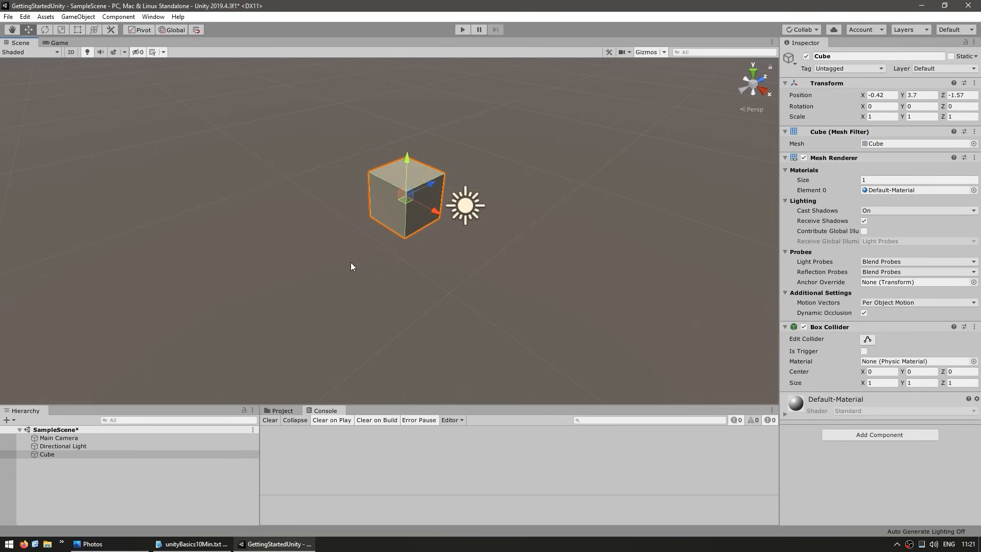
drag(409, 191, 391, 217)
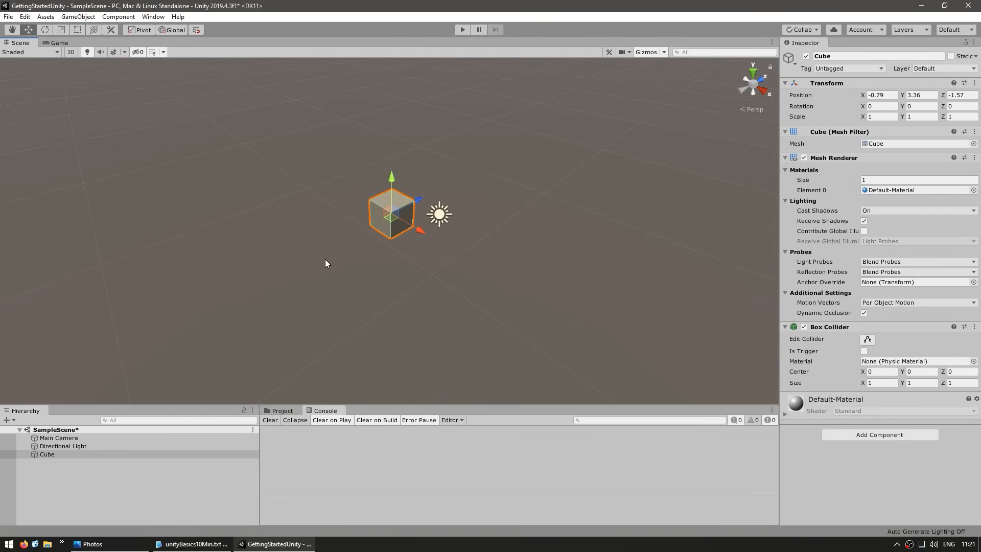
Check the cube in the Game view, examine its place relative to the camera in the Scene view, and deselect it.
click(55, 42)
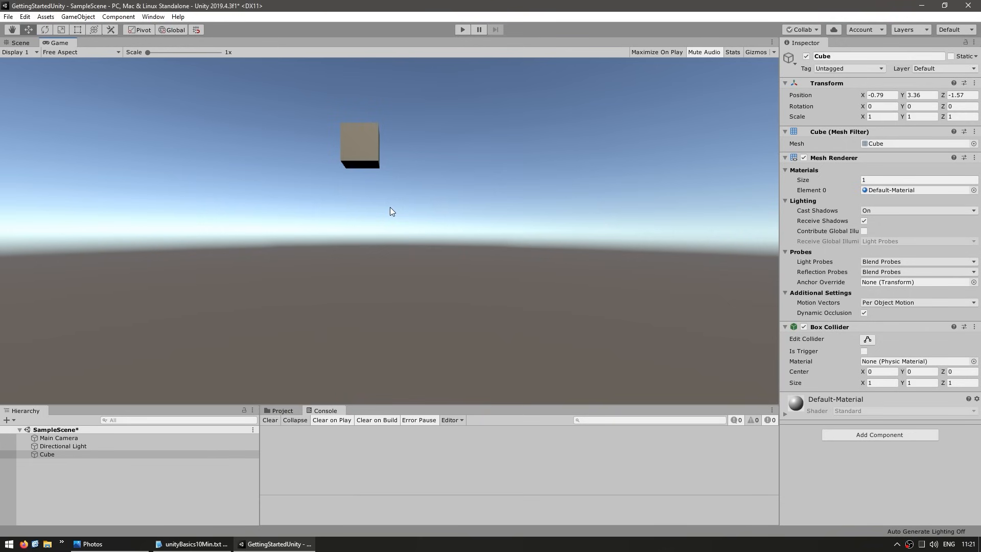
click(21, 42)
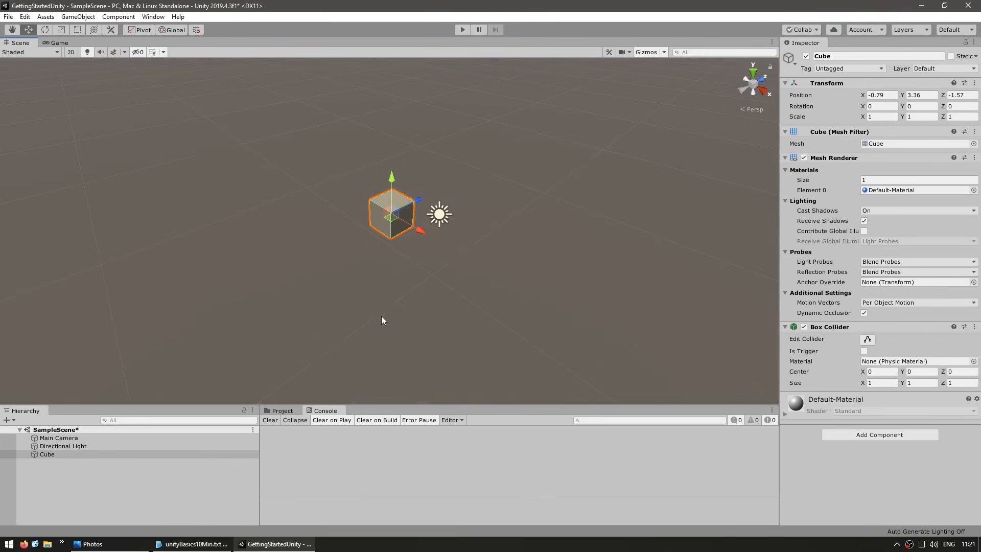
scroll(305, 286, down, 3)
alt+drag(511, 260, 525, 236)
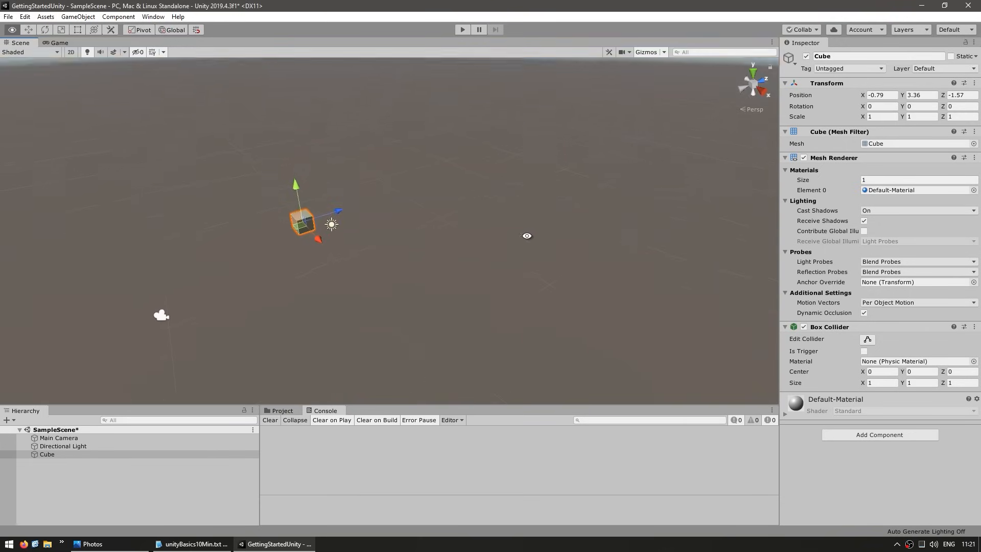
middle_drag(434, 286, 547, 278)
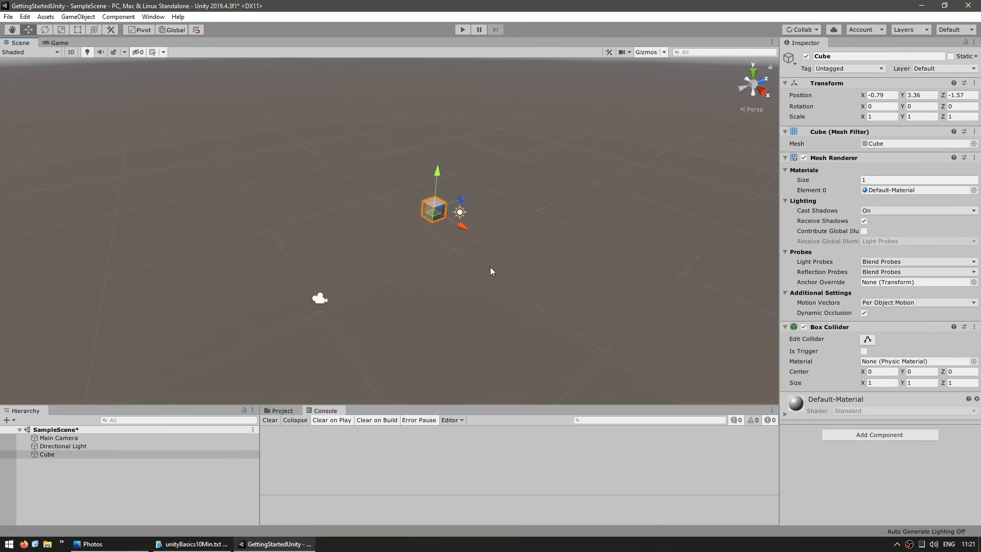
click(128, 490)
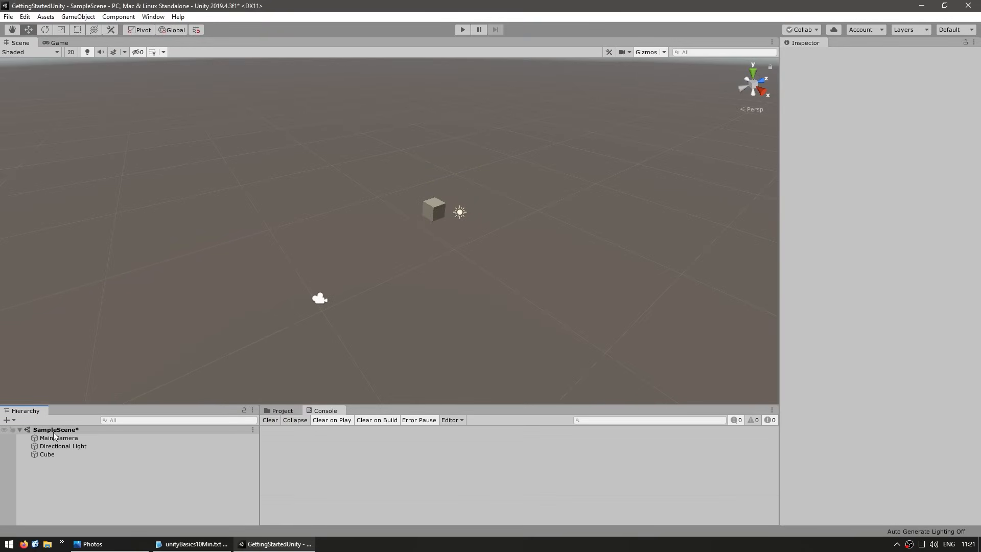
Compare the components of the Main Camera, Directional Light and Cube, and widen the Inspector.
click(52, 437)
click(49, 446)
click(51, 438)
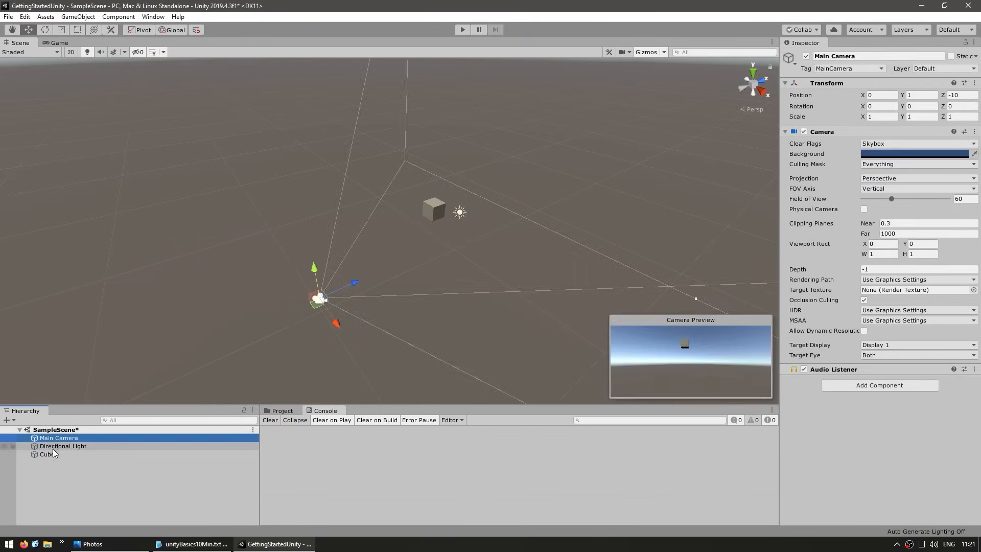
click(47, 454)
drag(779, 225, 699, 225)
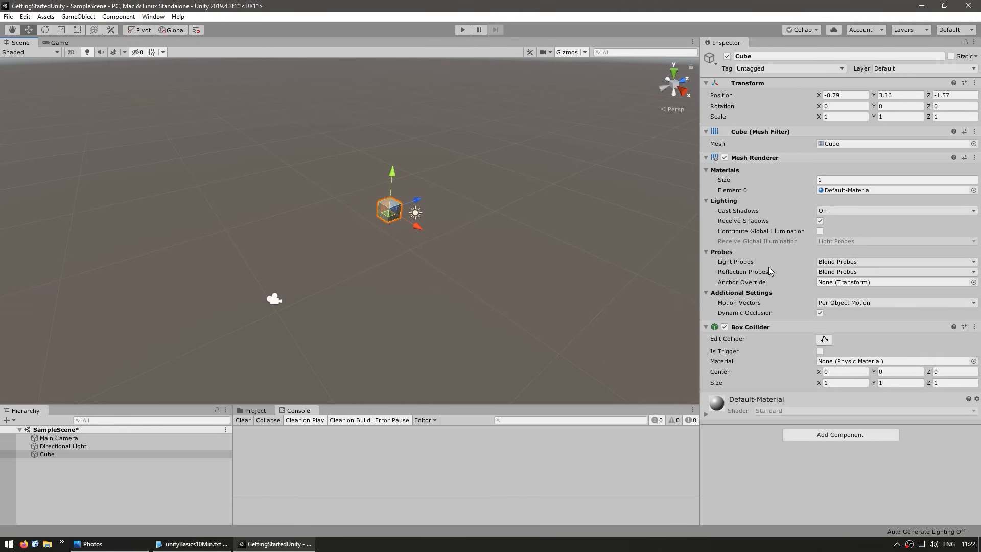
Deselect and reselect the cube, and examine its name field and components in the Inspector.
click(125, 469)
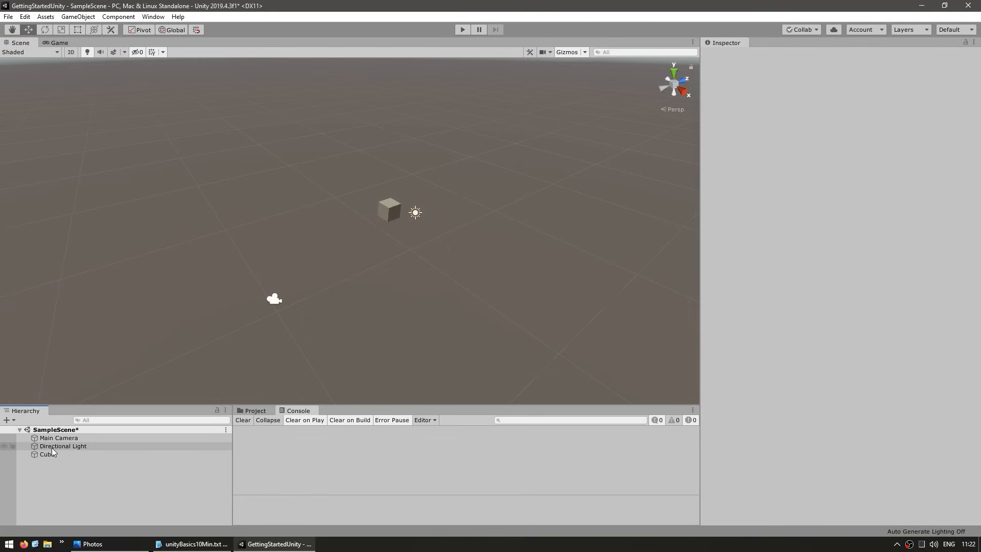
click(44, 454)
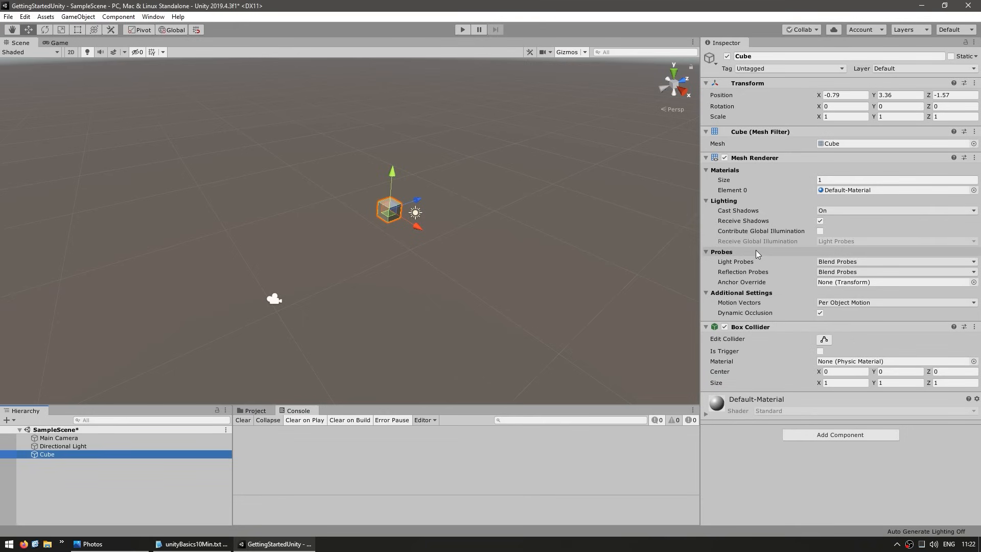
click(747, 57)
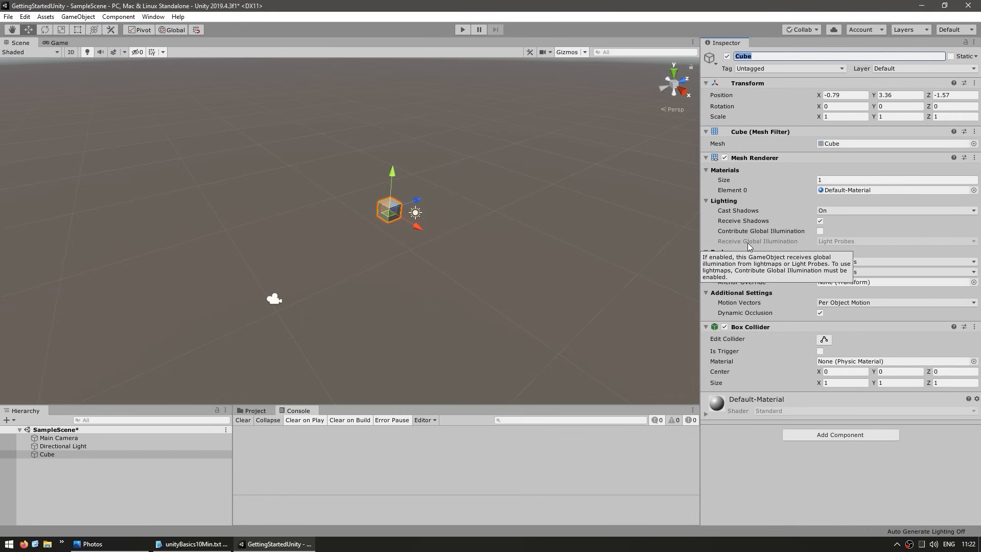
Show the project's assets and reveal the SampleScene asset's location in the file explorer.
click(255, 410)
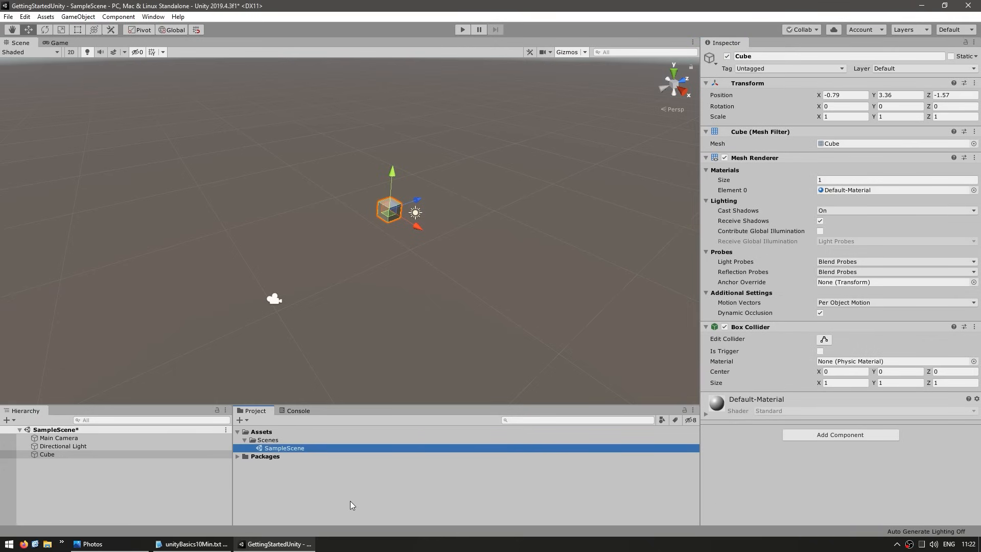
right_click(282, 447)
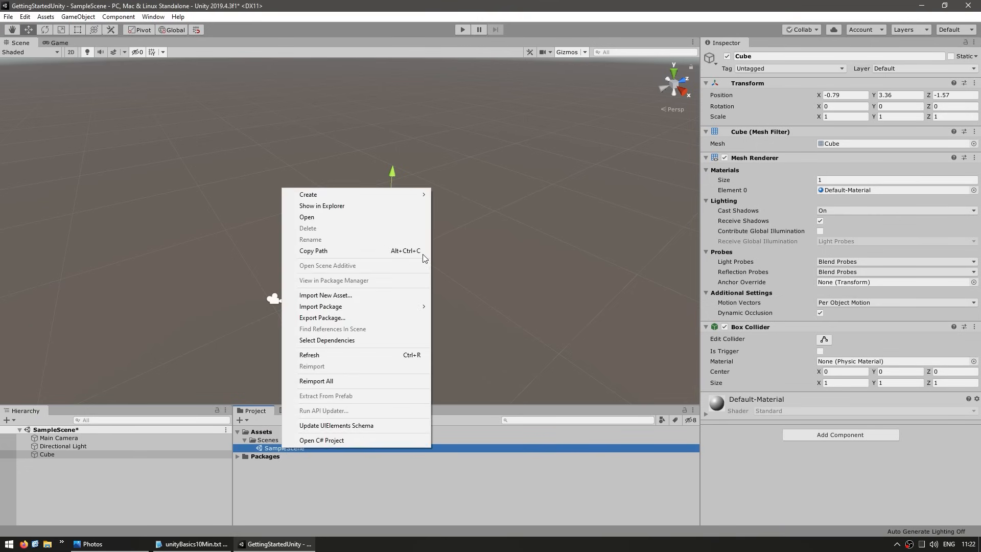
click(309, 206)
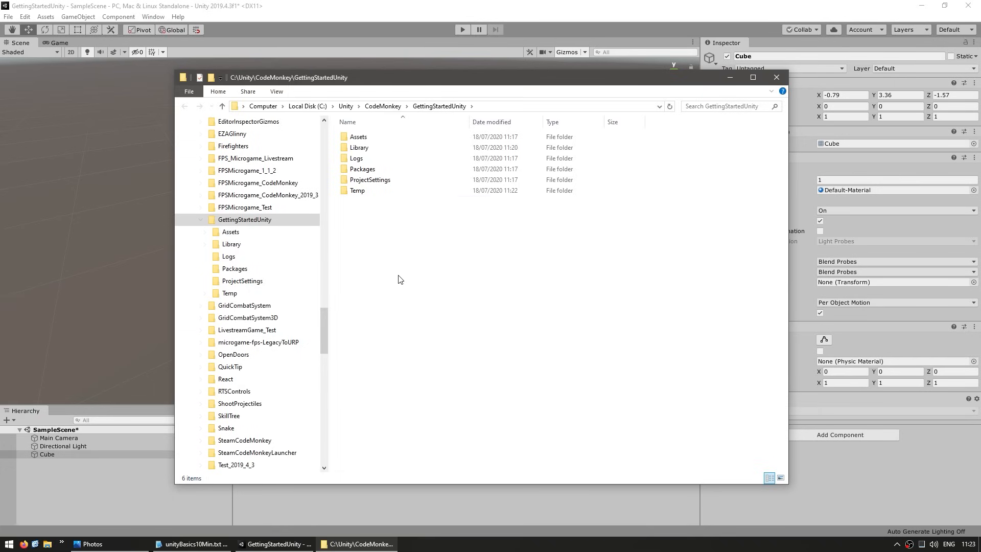
Browse the project folder's Assets and Scenes subfolders to SampleScene.unity, and close the file explorer.
drag(359, 78, 517, 59)
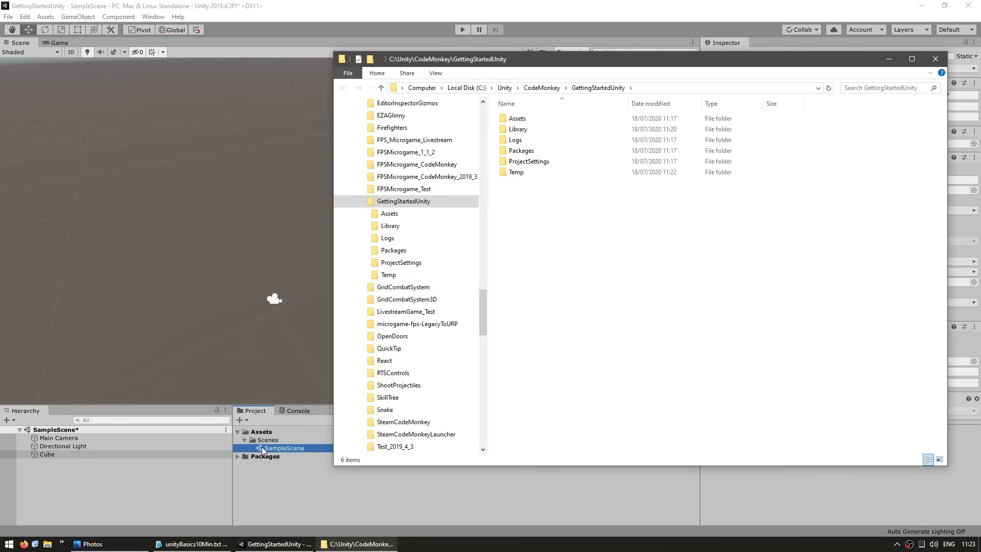
double_click(517, 120)
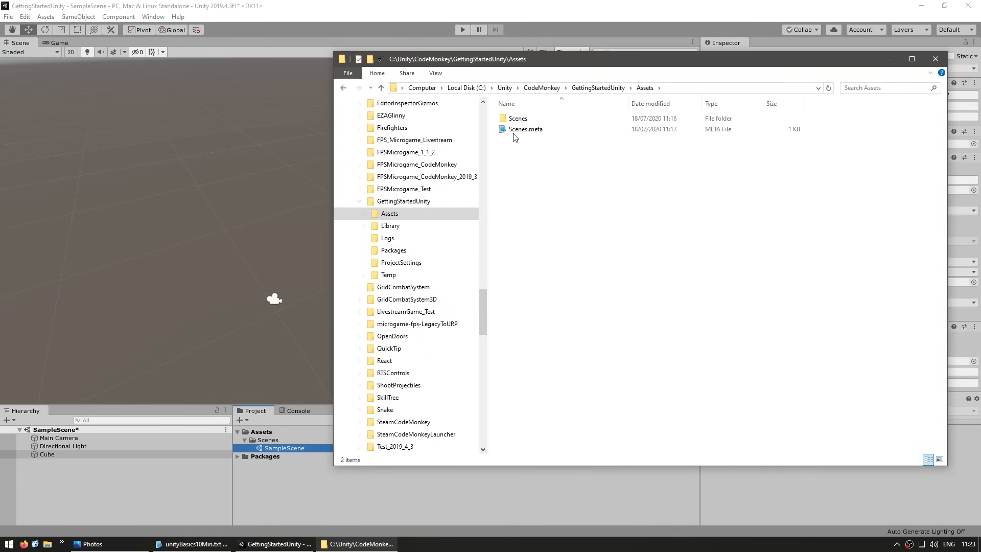
click(522, 123)
double_click(523, 122)
click(536, 119)
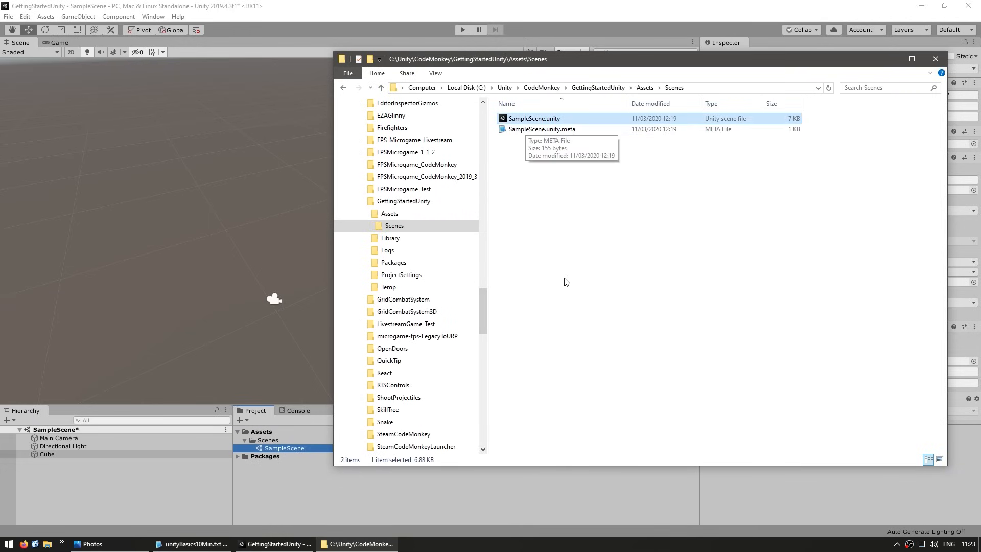
key(alt+F4)
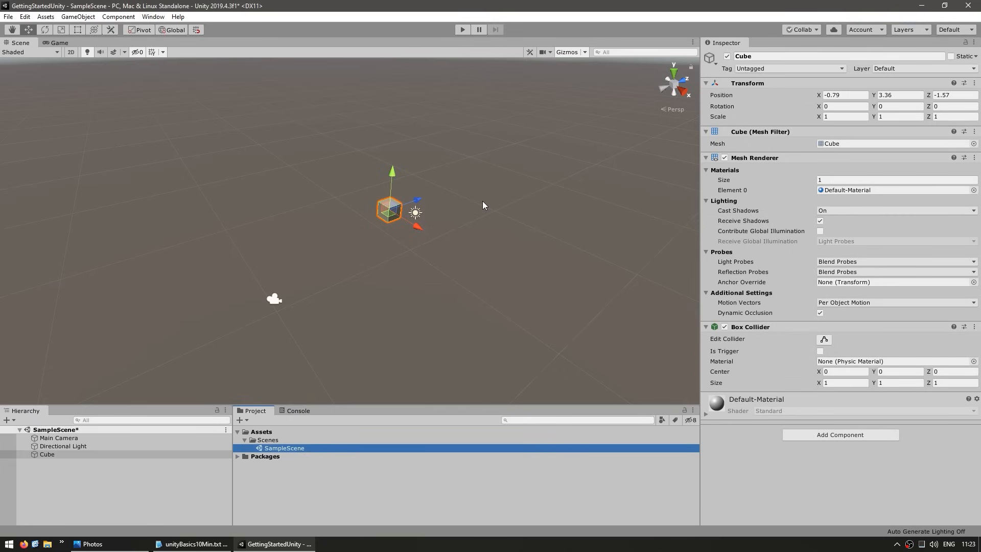
Examine the cube and the camera in the Scene view by panning, orbiting and zooming, and clear the selection.
middle_drag(521, 197, 548, 215)
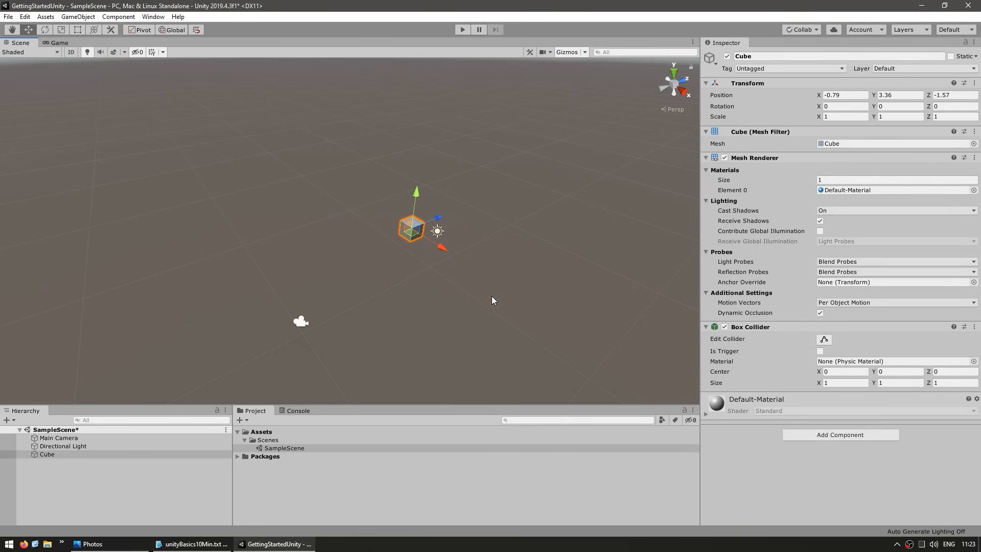
alt+drag(491, 296, 537, 267)
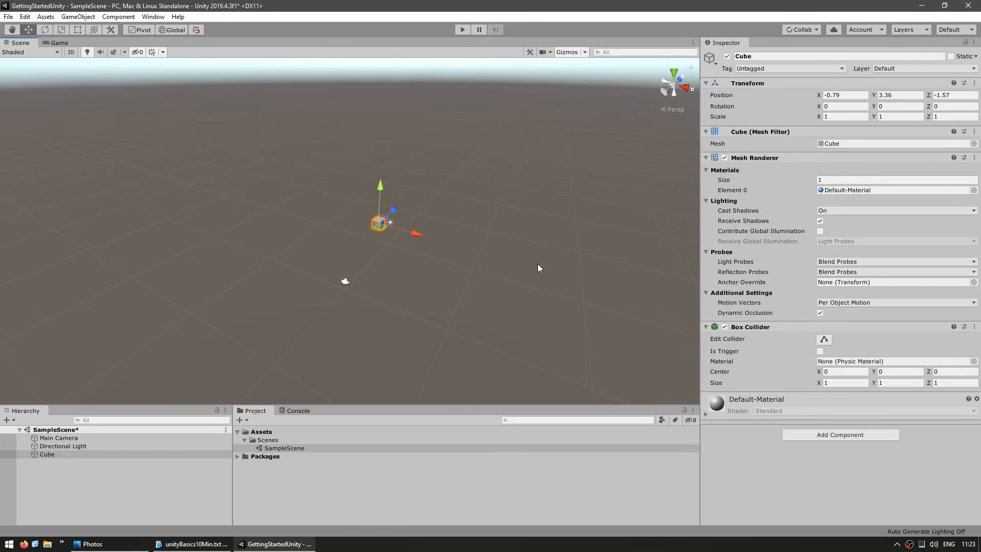
click(564, 251)
scroll(409, 281, up, 3)
click(412, 219)
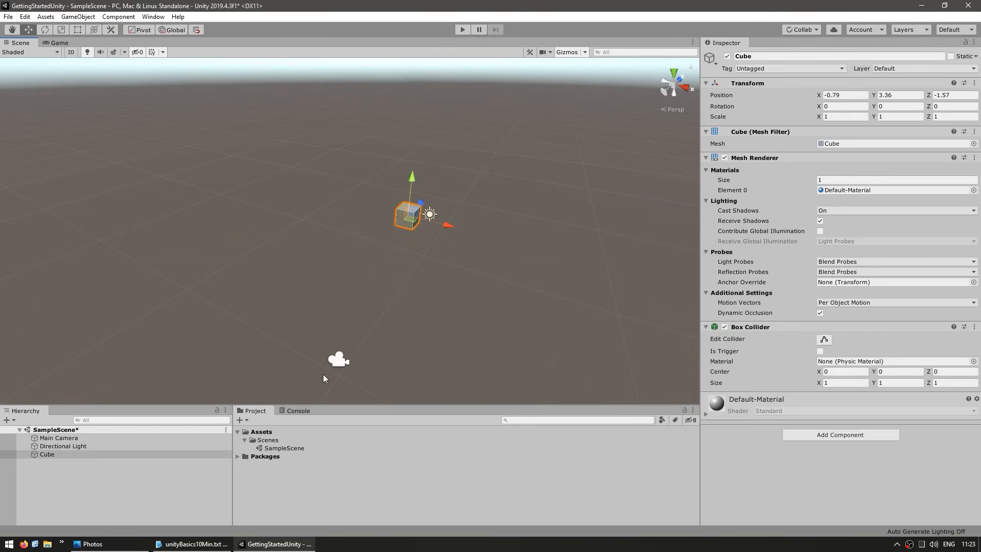
click(338, 360)
click(463, 289)
alt+drag(386, 276, 355, 207)
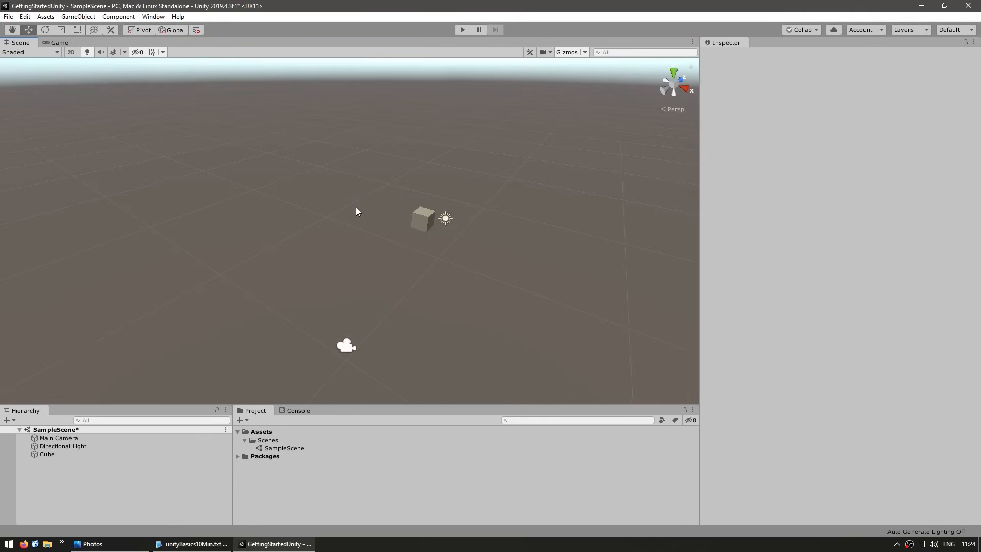
Orbit, zoom and pan the Scene view, also pan with the Hand tool, and return to the Move tool.
alt+drag(510, 168, 443, 148)
scroll(387, 297, up, 4)
scroll(385, 297, down, 3)
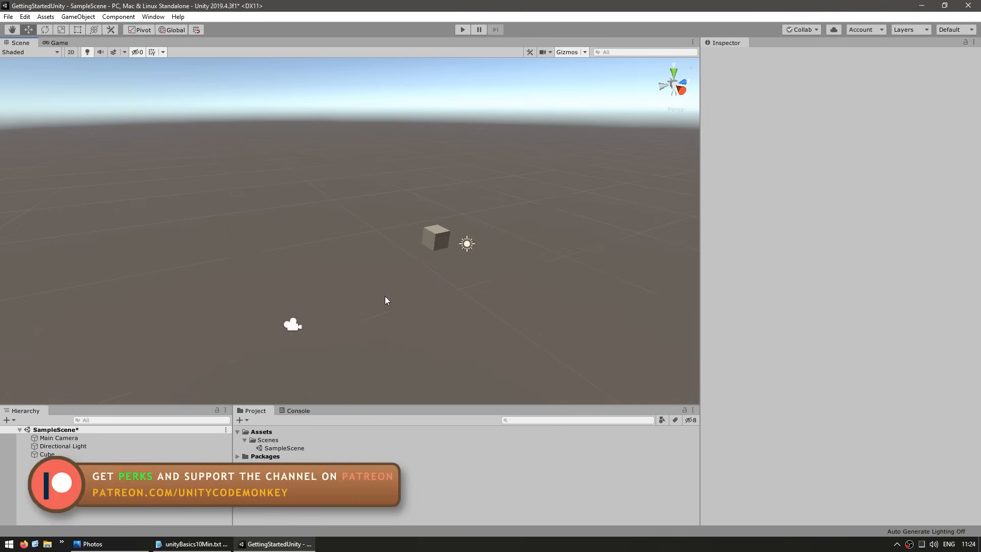
scroll(385, 297, up, 2)
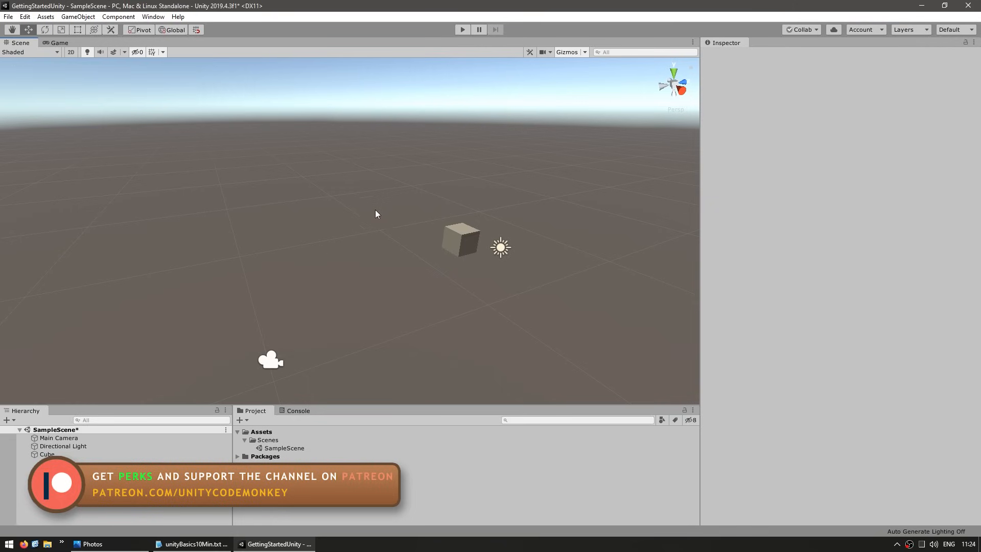
middle_drag(418, 282, 462, 281)
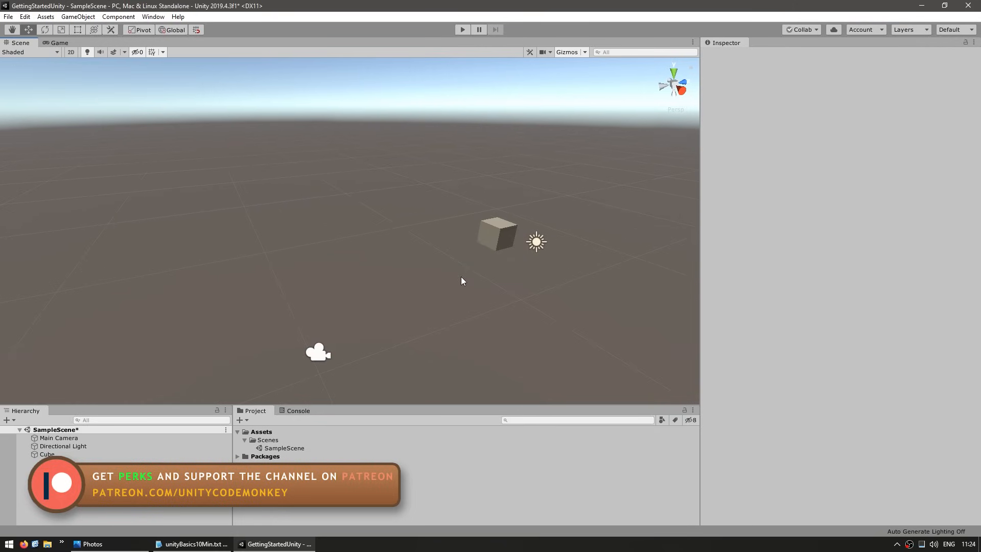
click(11, 31)
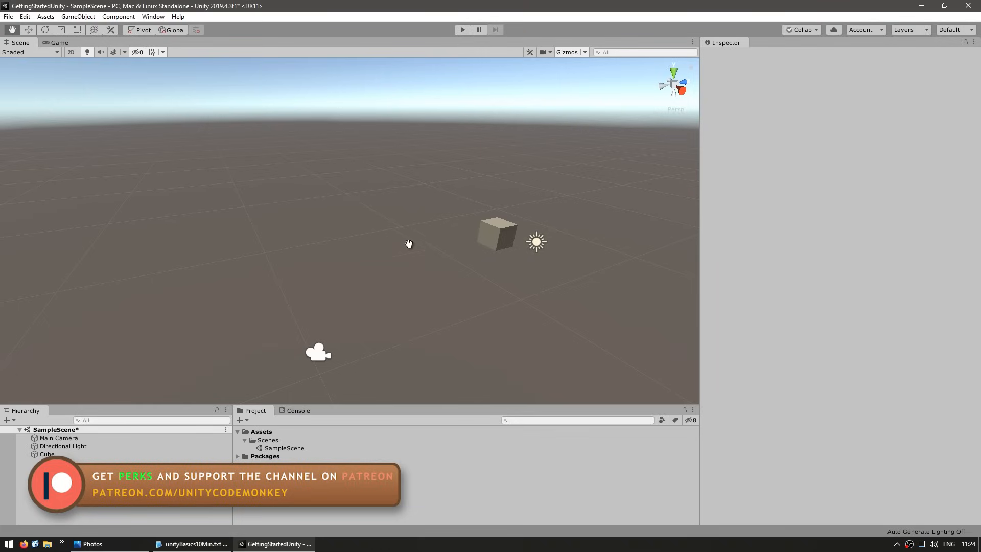
drag(407, 243, 356, 229)
key(w)
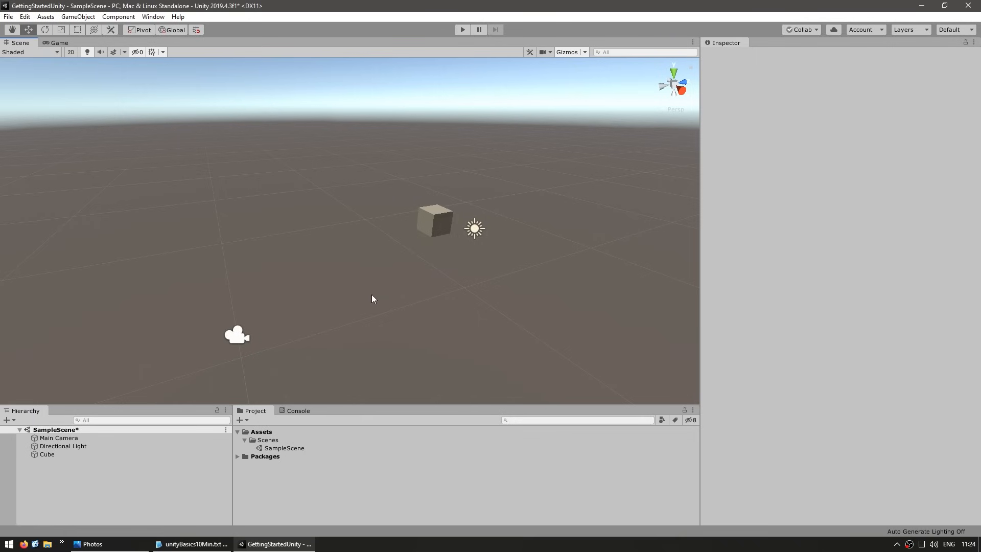
Orbit around the scene, look and fly through it in flythrough mode, and zoom far out from the cube.
alt+drag(372, 296, 864, 250)
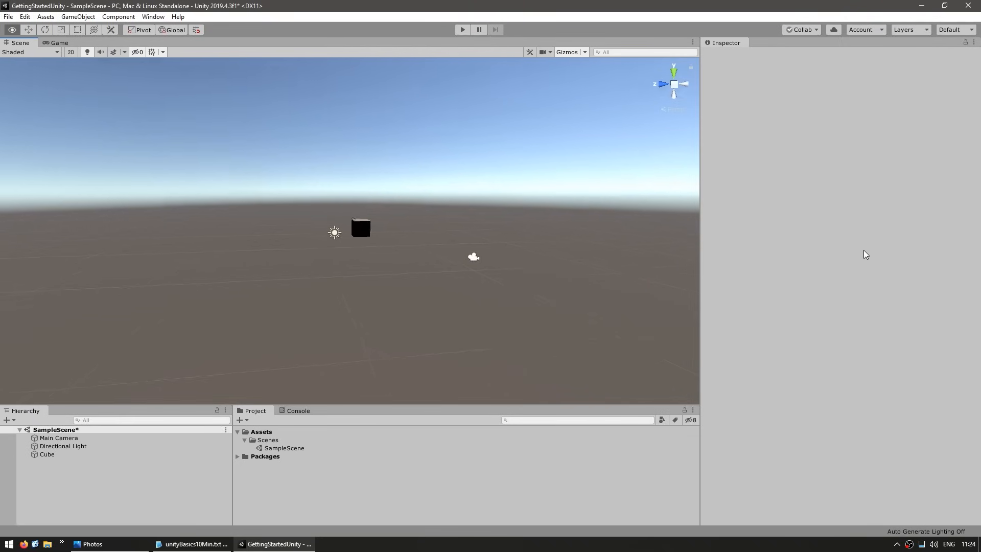
right_drag(864, 251, 916, 258)
right_drag(473, 257, 266, 241)
scroll(446, 247, up, 3)
key(w)
key(s)
scroll(270, 248, down, 2)
scroll(269, 248, down, 3)
scroll(391, 312, down, 6)
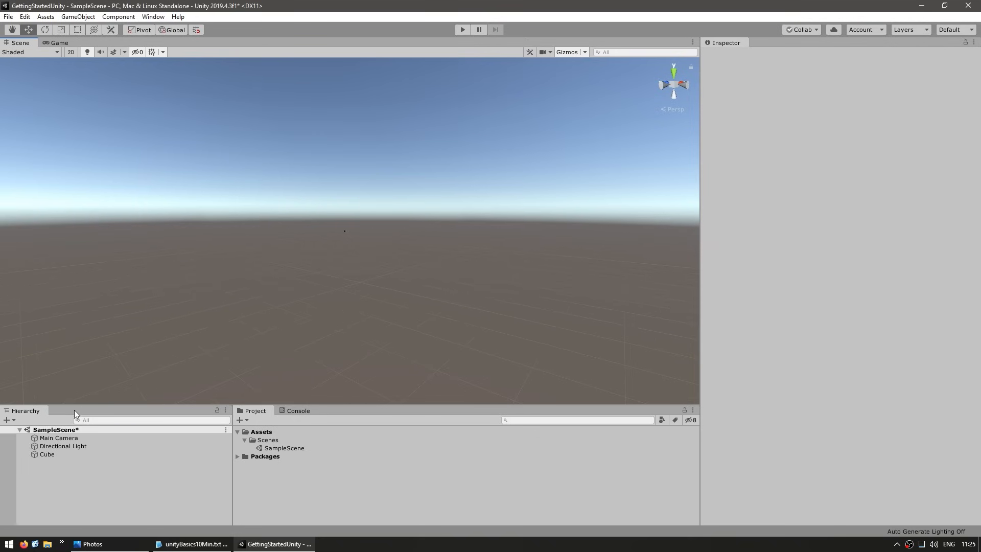
Select the cube, frame it in the Scene view, and examine it together with the camera and light from above.
click(47, 454)
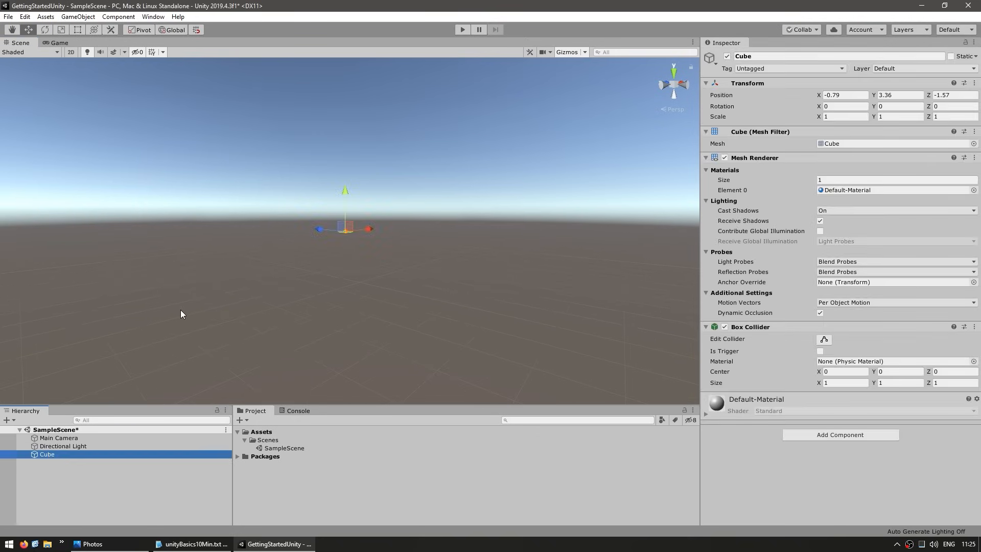
key(f)
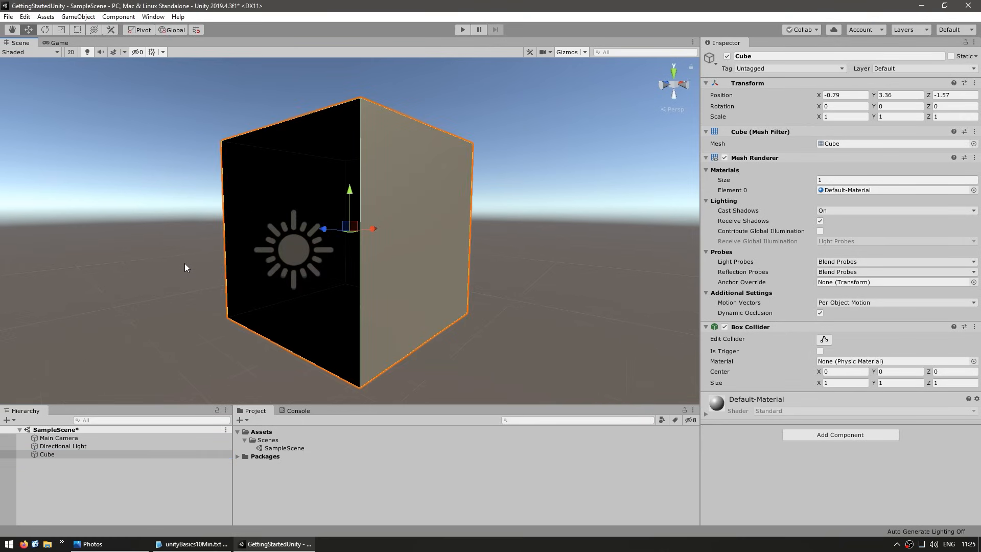
scroll(185, 266, down, 6)
scroll(219, 262, up, 3)
alt+drag(256, 282, 594, 221)
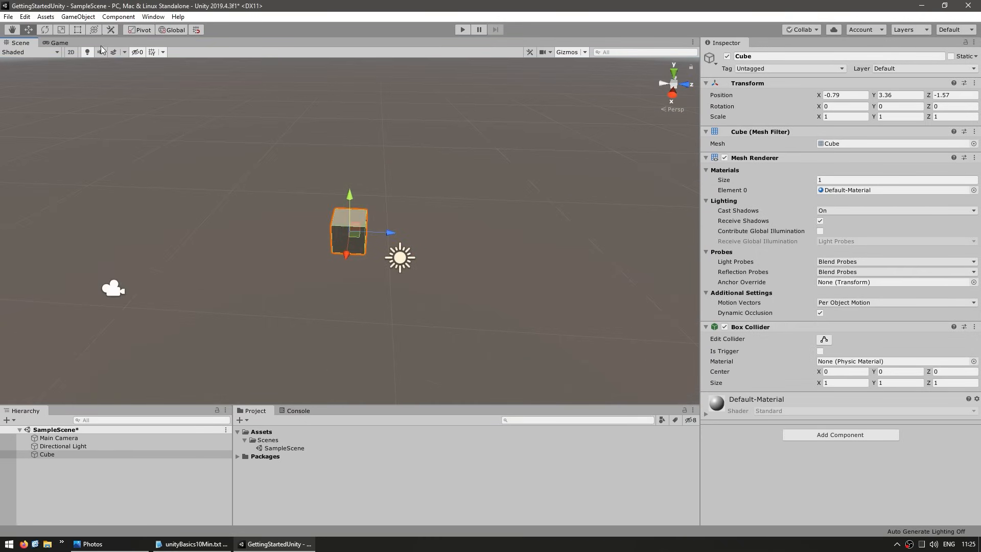
Pan with the Hand tool, and move the cube with the Move tool to about X -3.37, Y 1.8, Z -0.07.
click(12, 30)
drag(282, 274, 313, 274)
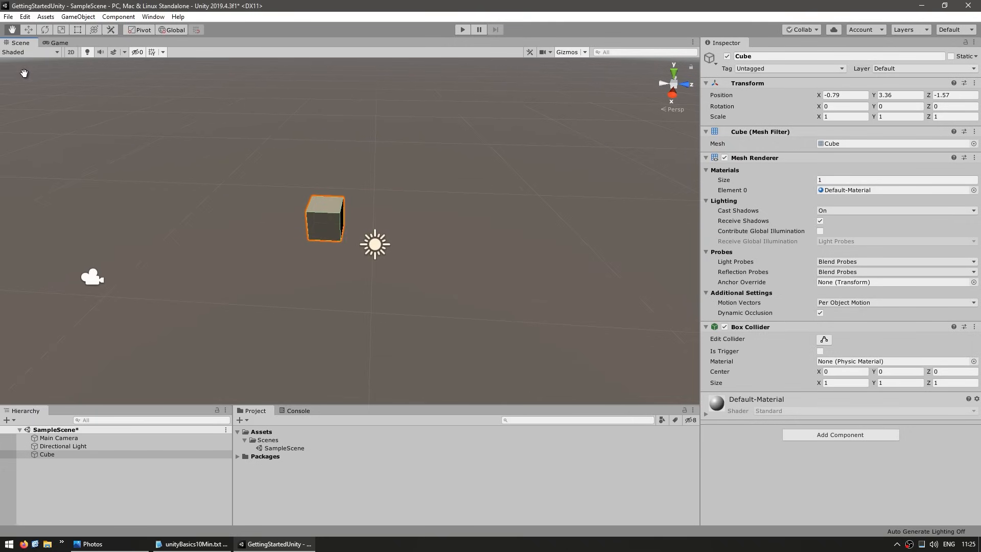
click(29, 29)
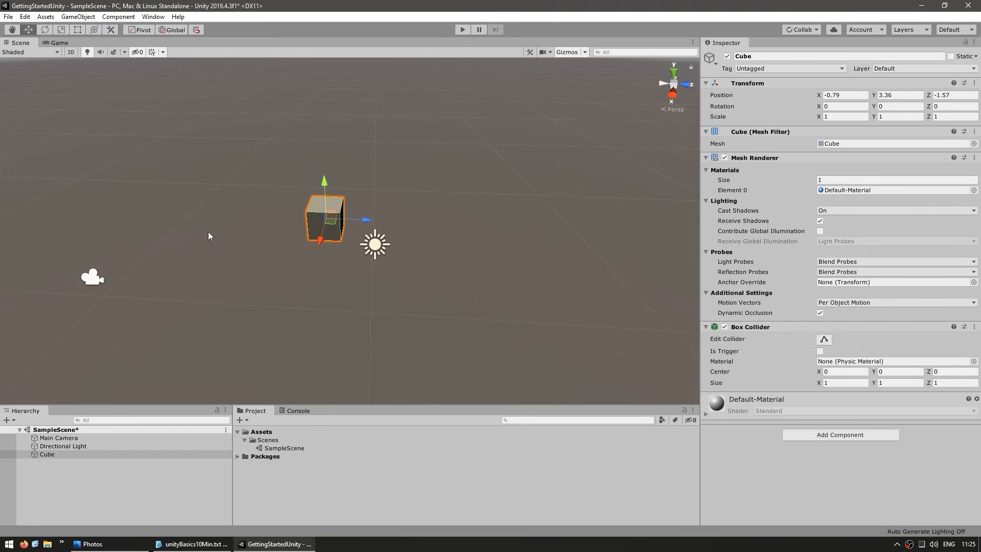
alt+drag(208, 231, 332, 253)
drag(327, 209, 295, 229)
Try rotating the cube freely with the Rotate tool, and undo the rotations.
key(e)
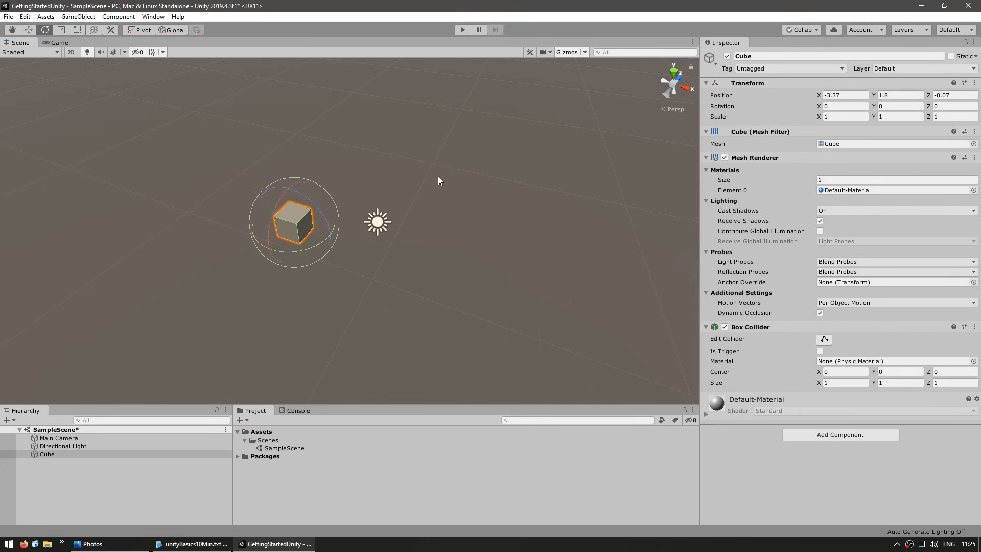
drag(310, 202, 264, 230)
drag(283, 223, 266, 177)
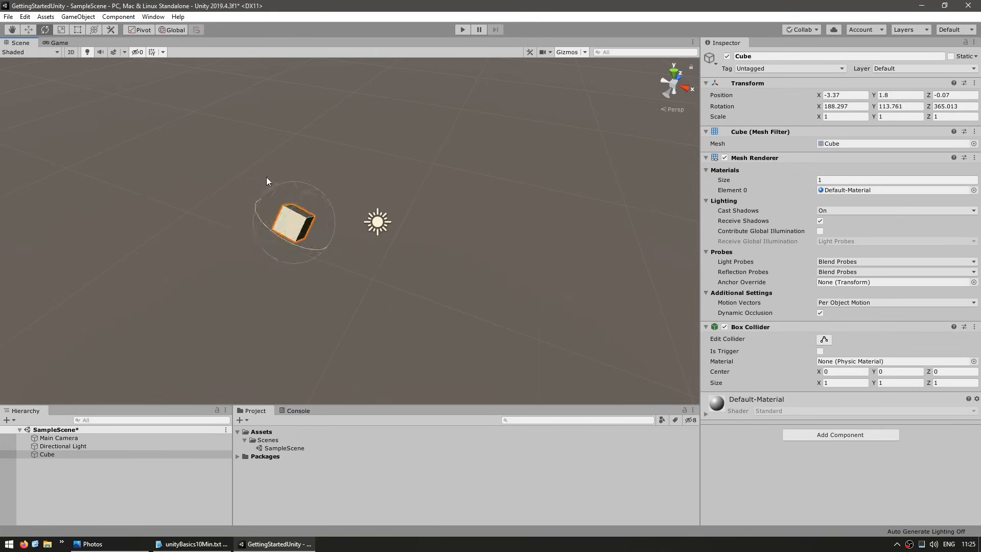
key(ctrl+z)
key(ctrl+z)
key(ctrl+z)
Scale the cube to about 3.02 × 4.35 × 2.03, and enlarge it with the Rect tool to about 3.25 × 4.45 in X and Y.
key(r)
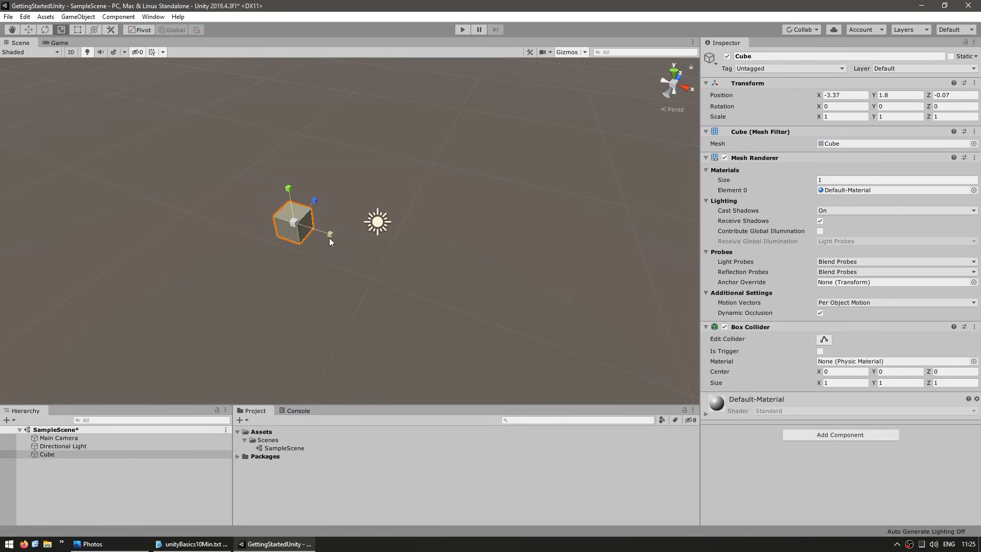
drag(289, 191, 278, 149)
mouse_move(330, 234)
mouse_down()
mouse_move(322, 229)
mouse_move(364, 242)
mouse_move(348, 239)
mouse_up()
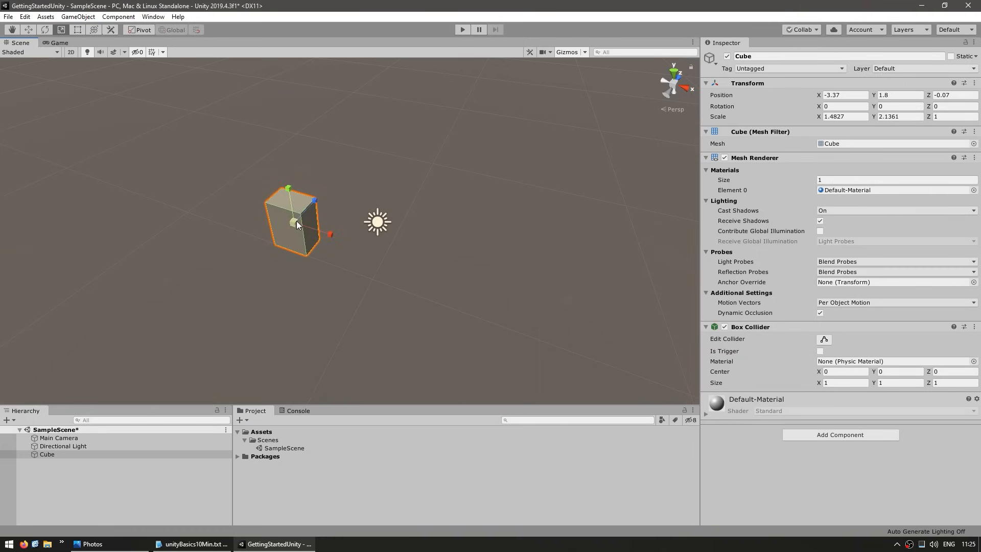
drag(295, 221, 331, 191)
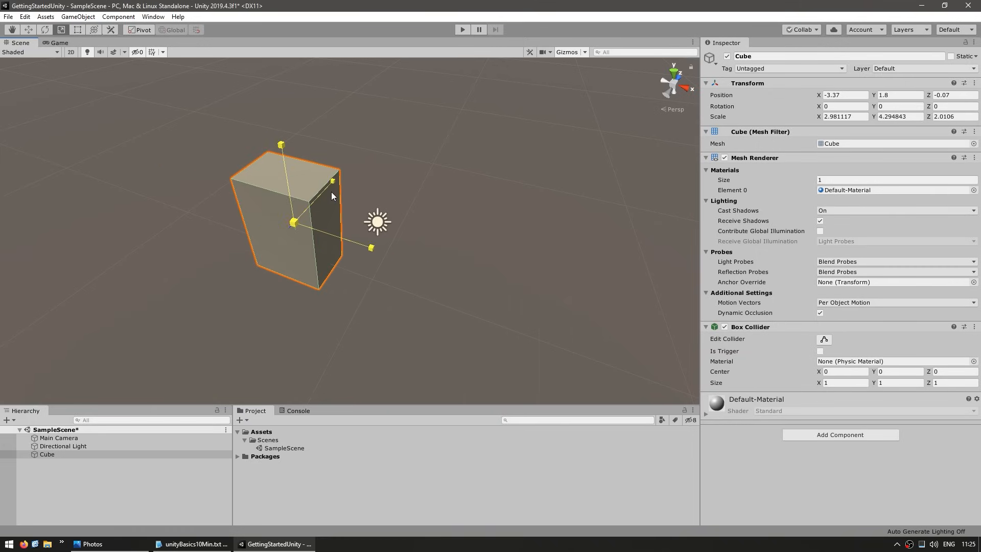
click(77, 31)
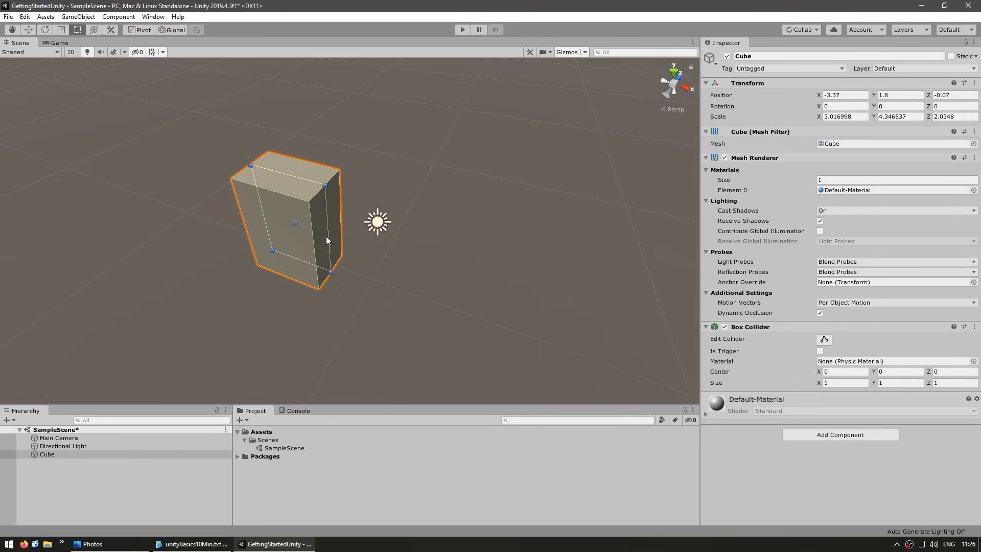
drag(327, 240, 331, 191)
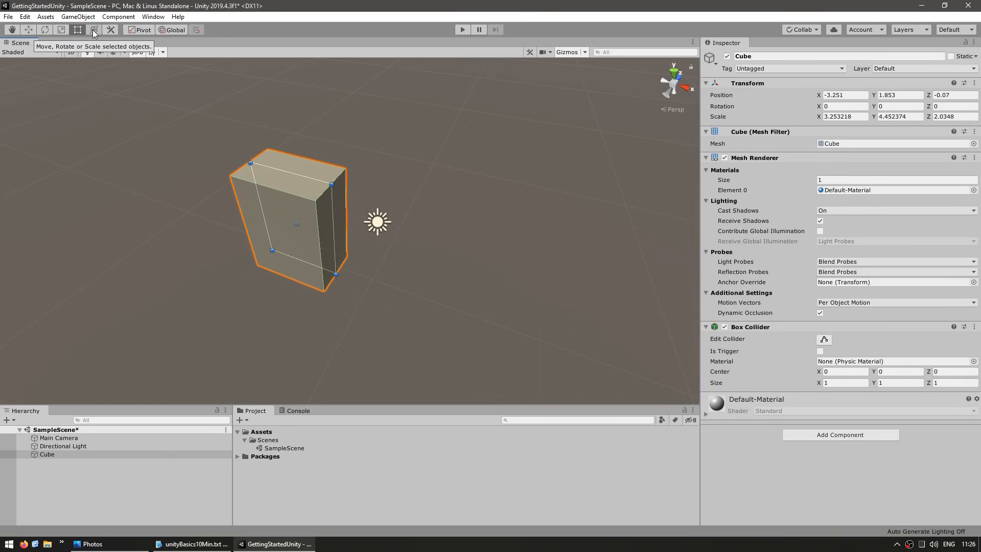
Try the combined Transform tool on the cube, moving it to about X -4.59, Z 0.05 and scaling it to about 3.44 × 4.71 × 2.15.
click(95, 31)
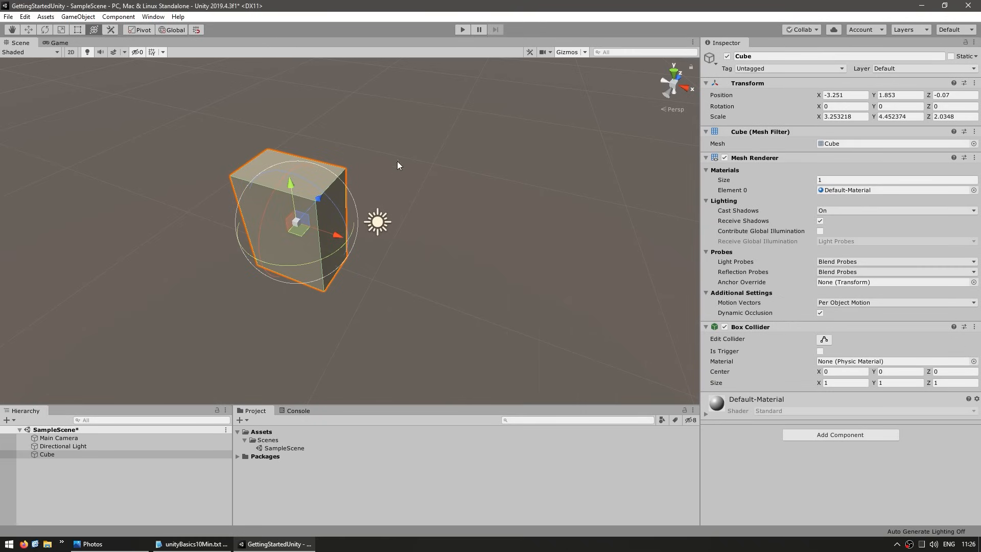
drag(290, 221, 317, 182)
key(ctrl+z)
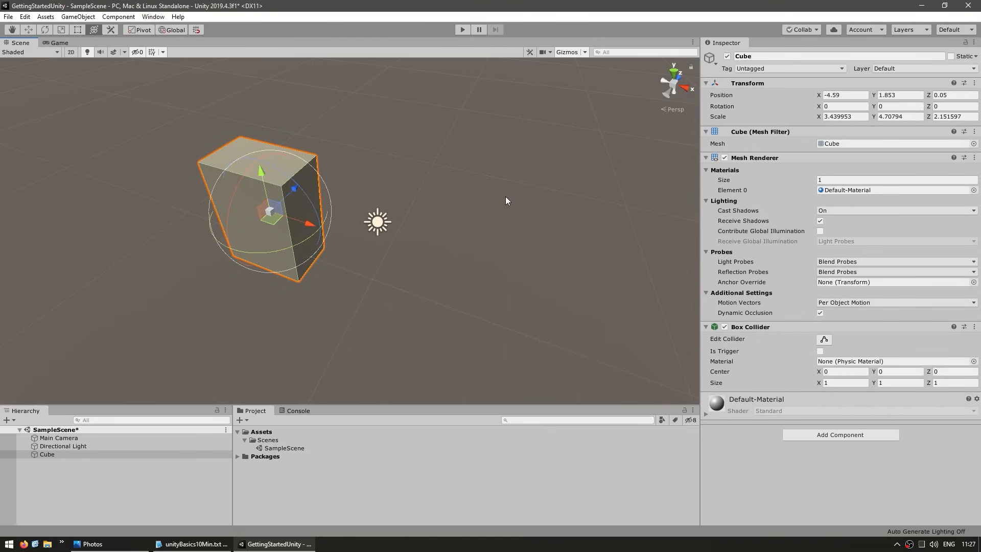
Cycle through the transform tools, moving the cube to X -1.68, rotating it to about -13.3 in Z and resizing it to about 6.02 × 6.72 × 3.76.
key(q)
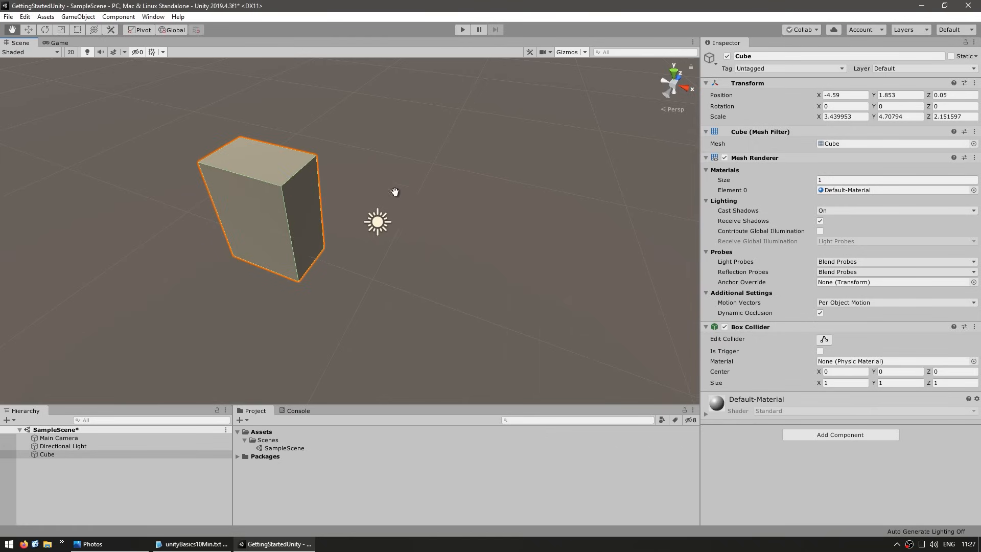
drag(394, 193, 412, 202)
key(w)
drag(328, 231, 372, 207)
key(e)
key(r)
key(t)
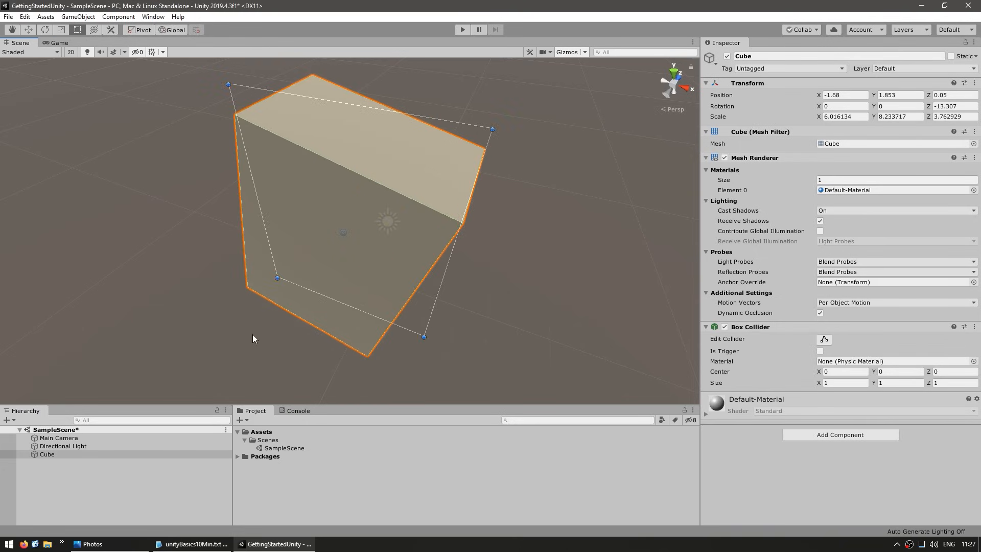
drag(411, 114, 414, 163)
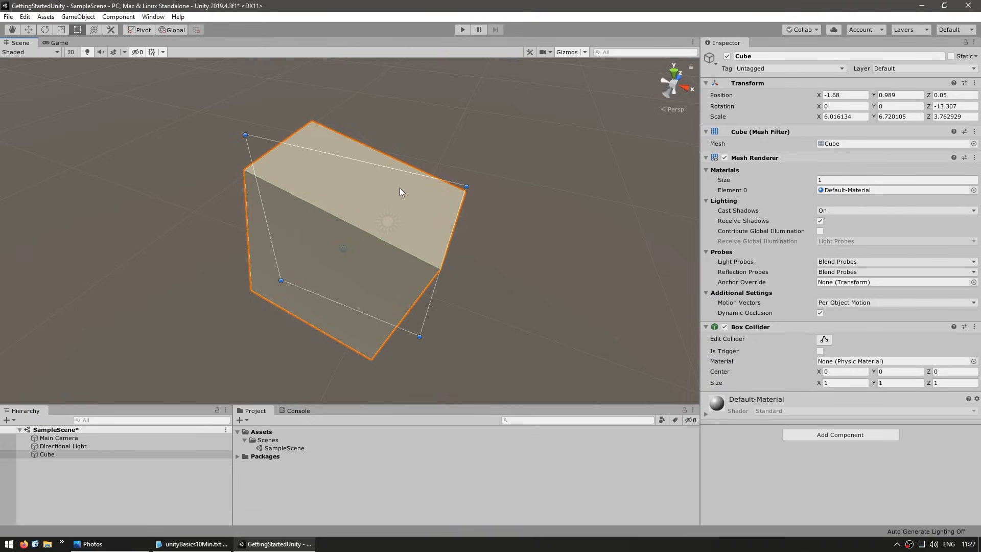
key(y)
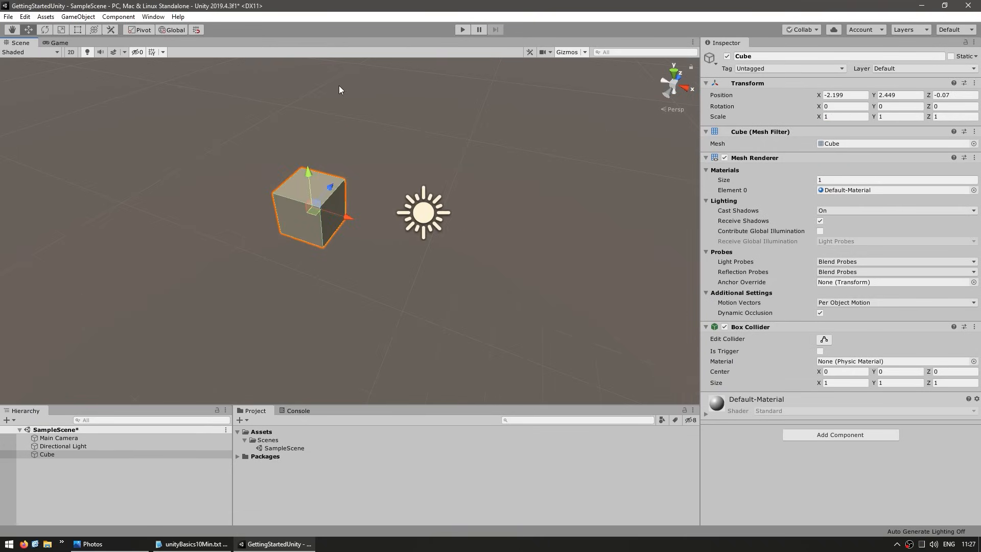
Examine the components of the Directional Light and of the cube.
click(760, 511)
click(50, 445)
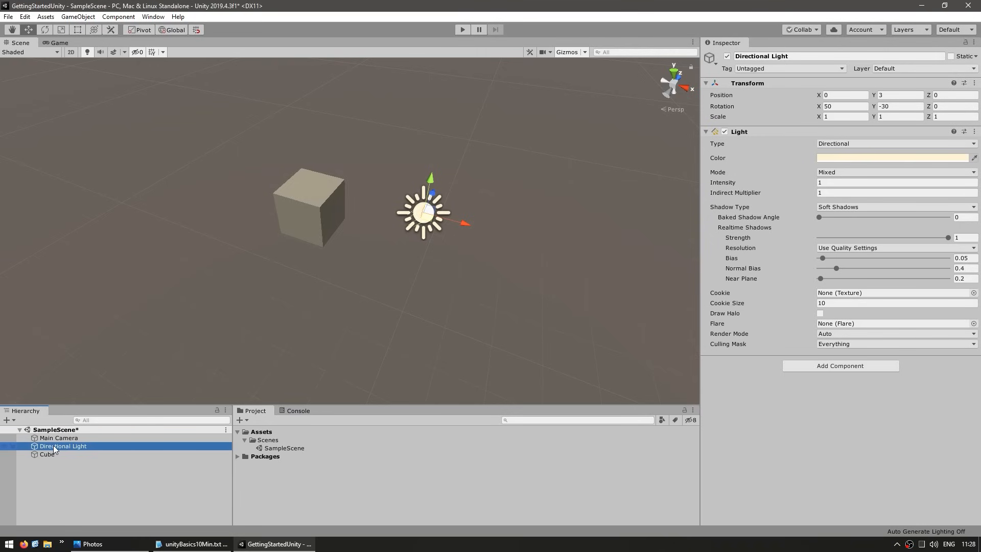
click(53, 453)
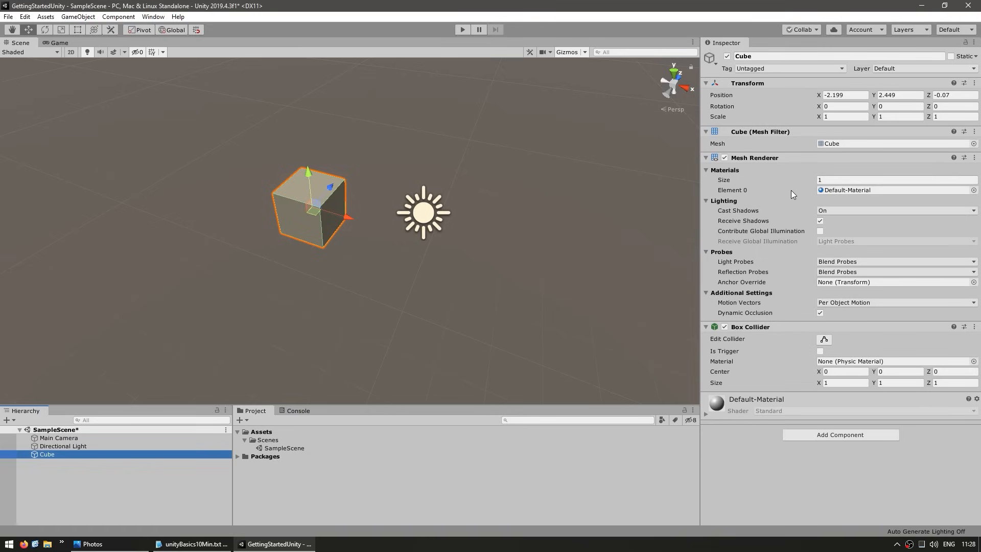
Rename the cube to Whatever.
click(779, 55)
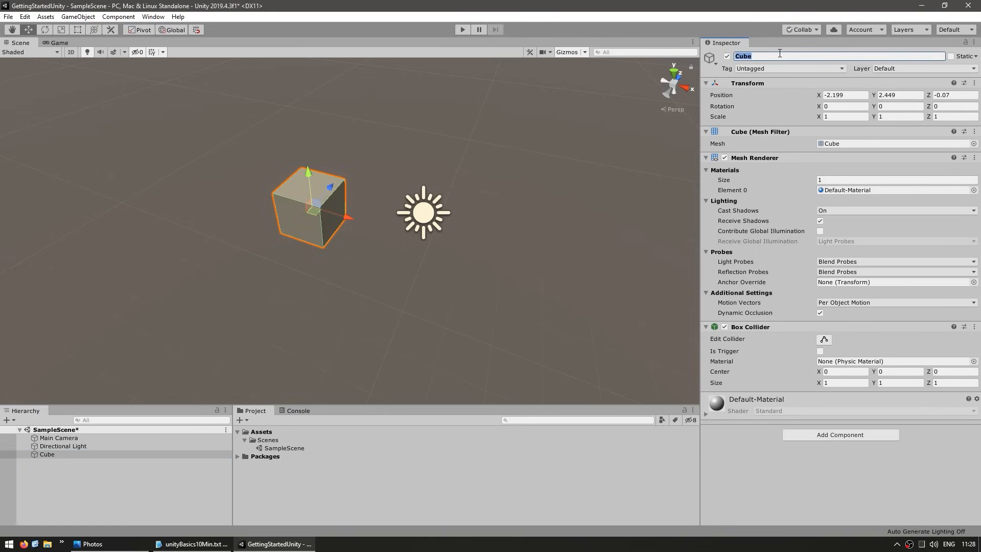
text(Whatever)
key(Return)
click(66, 467)
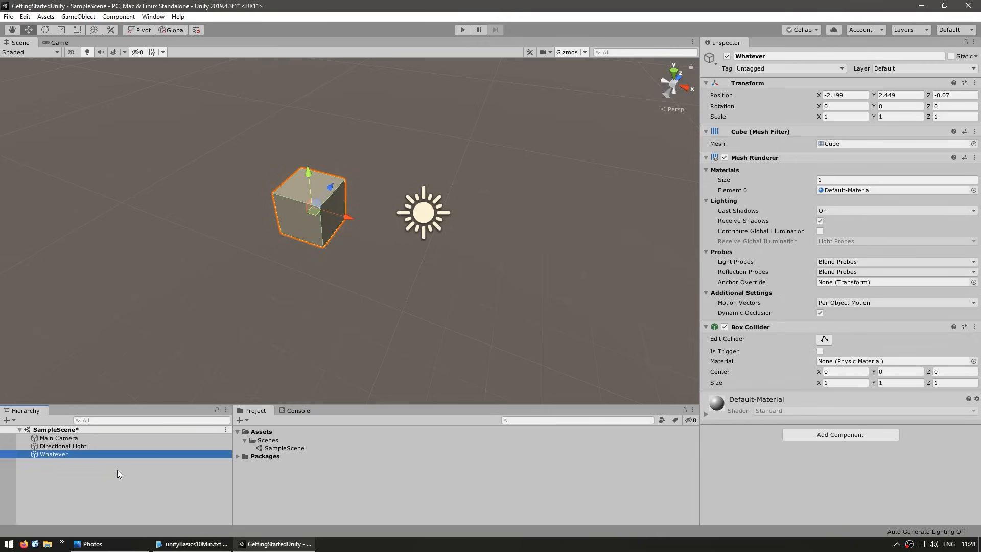
Assign a blue diamond icon to the Whatever cube and check it in the Scene view.
click(710, 58)
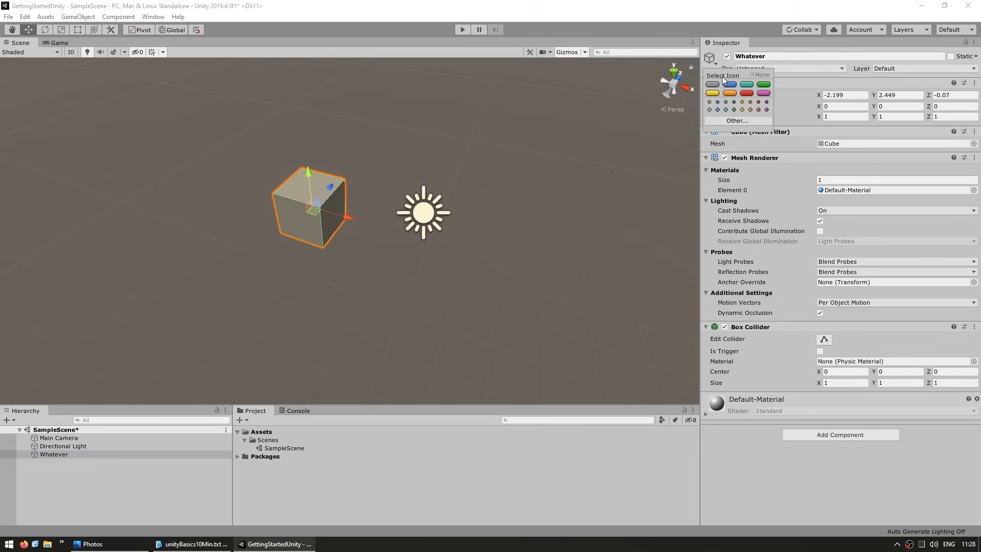
click(716, 109)
click(461, 307)
scroll(313, 244, up, 3)
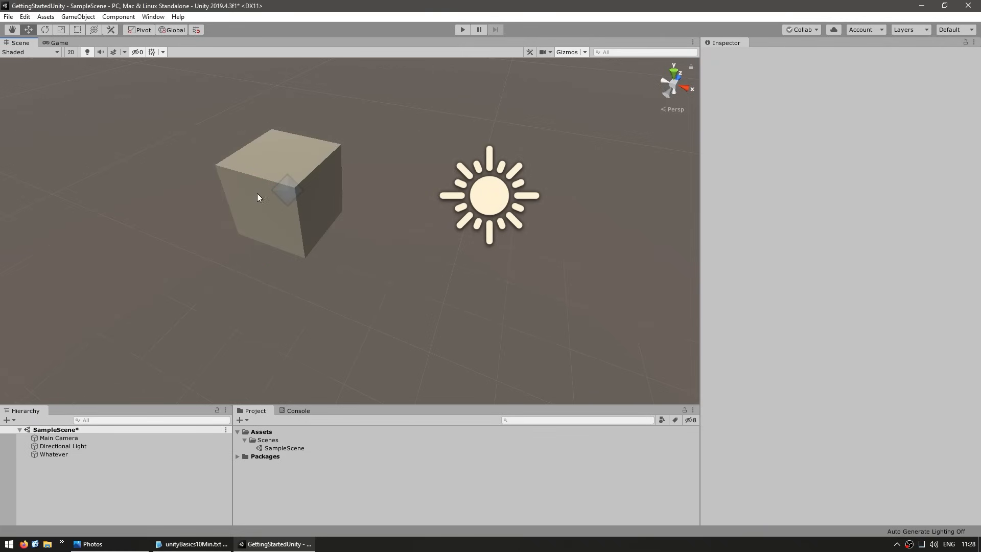
click(295, 230)
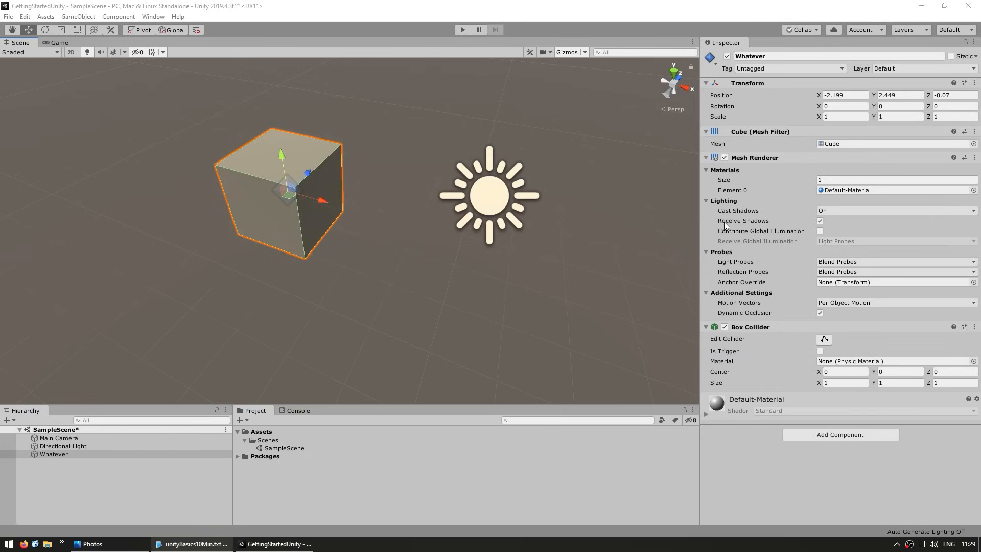
click(691, 207)
Create an empty game object and move it away from the cube to about X 2.09, Z -0.22.
click(9, 420)
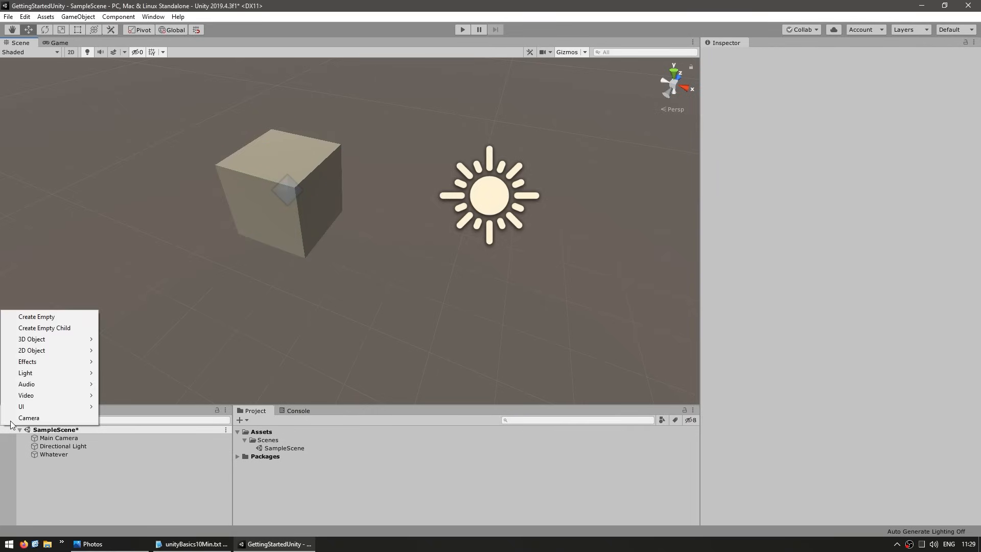
click(48, 316)
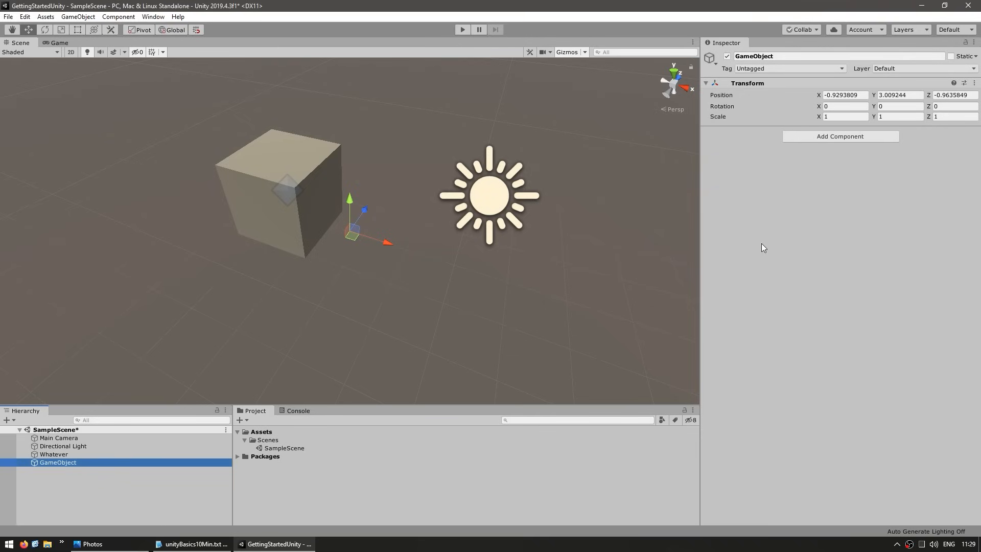
middle_drag(436, 283, 436, 259)
scroll(408, 258, down, 10)
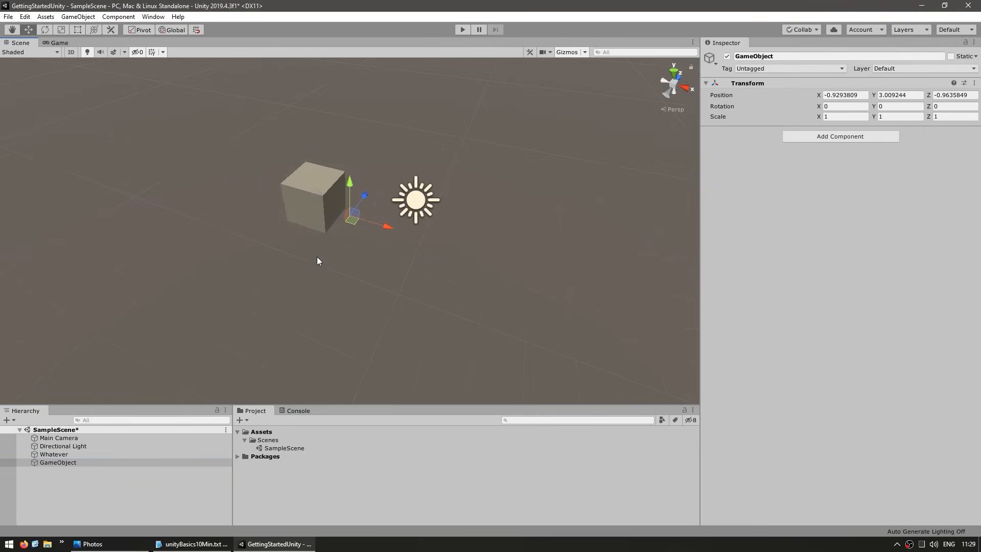
drag(389, 228, 561, 282)
middle_drag(522, 306, 364, 263)
scroll(486, 217, up, 6)
scroll(498, 227, down, 5)
drag(364, 263, 399, 232)
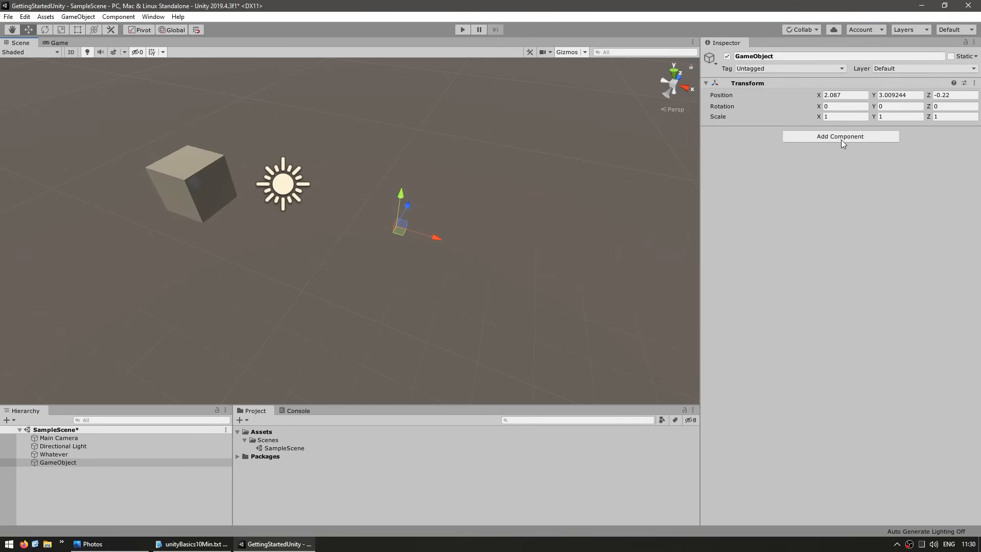
Add a Mesh Filter component to the empty game object and set its mesh to Cube.
click(774, 197)
click(842, 141)
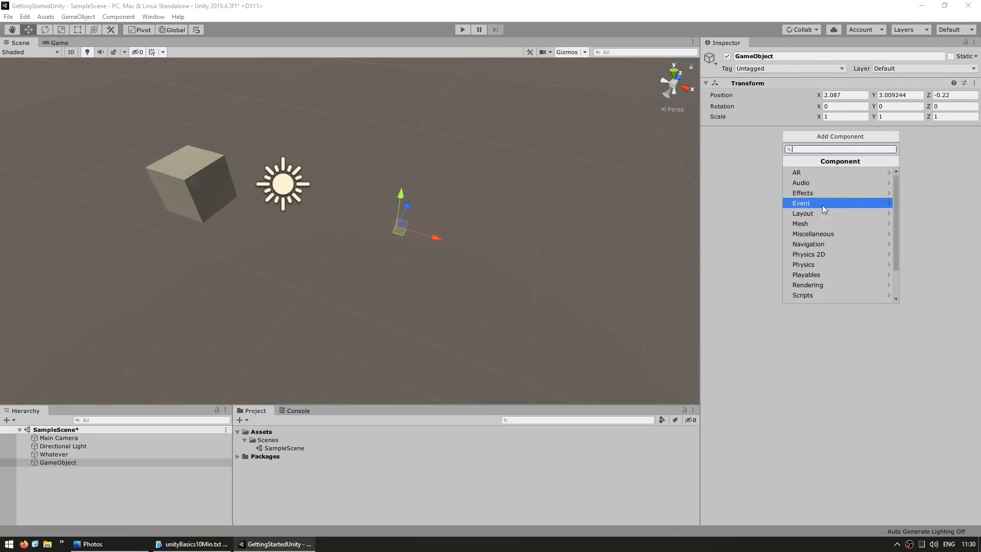
scroll(823, 225, down, 3)
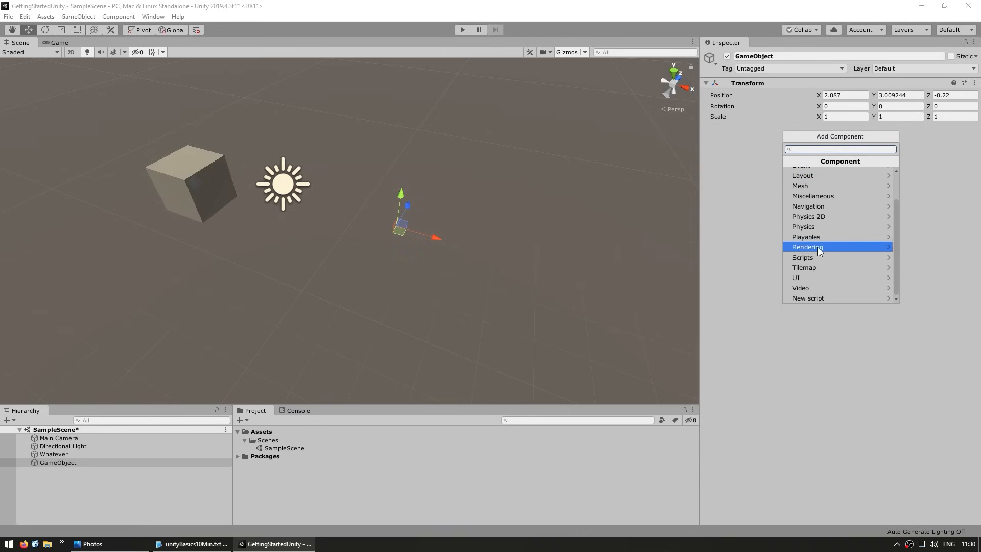
scroll(822, 256, up, 3)
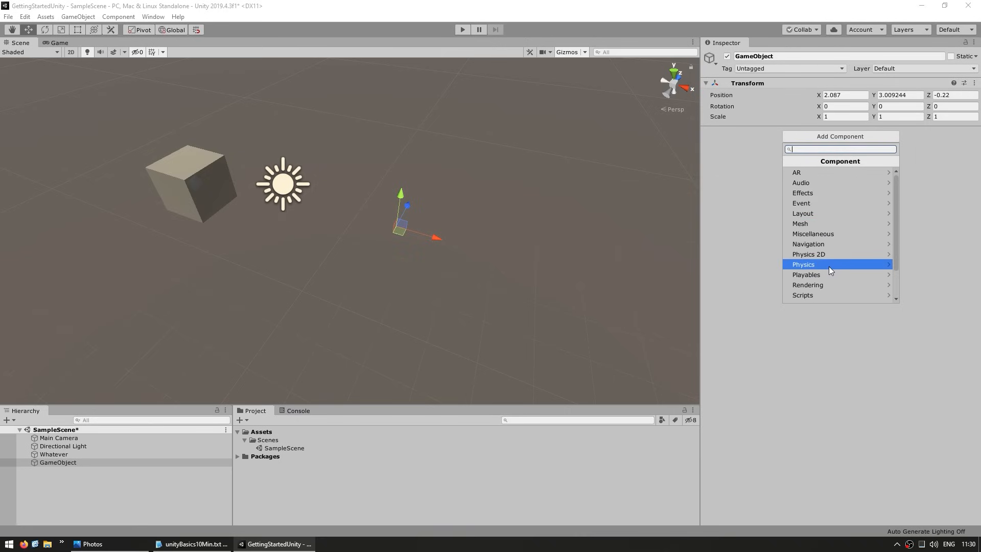
click(805, 225)
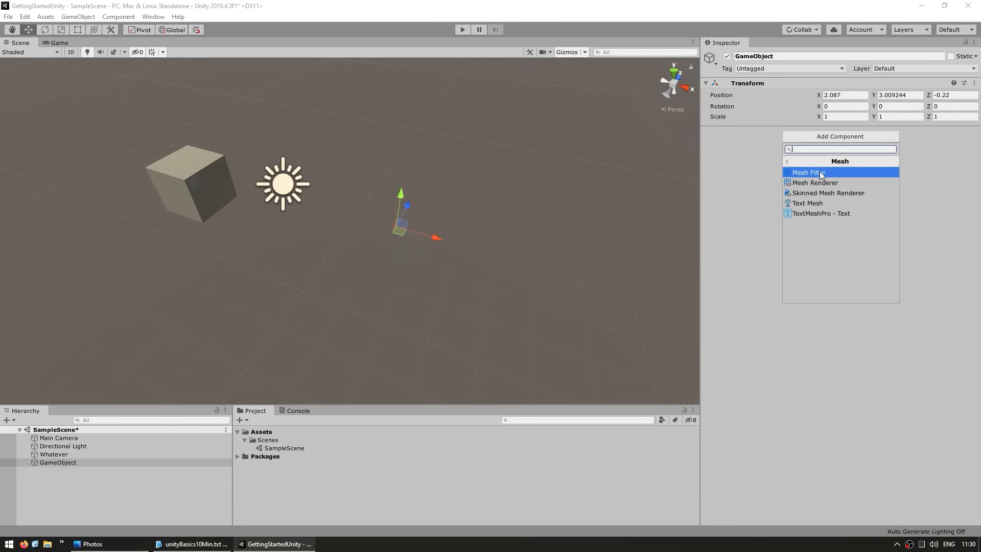
click(787, 161)
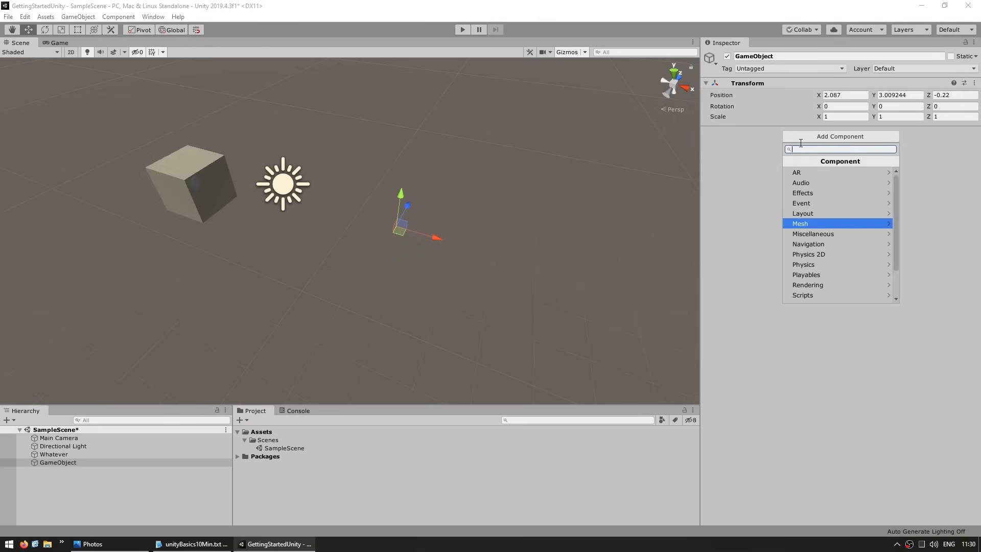
text(mesh)
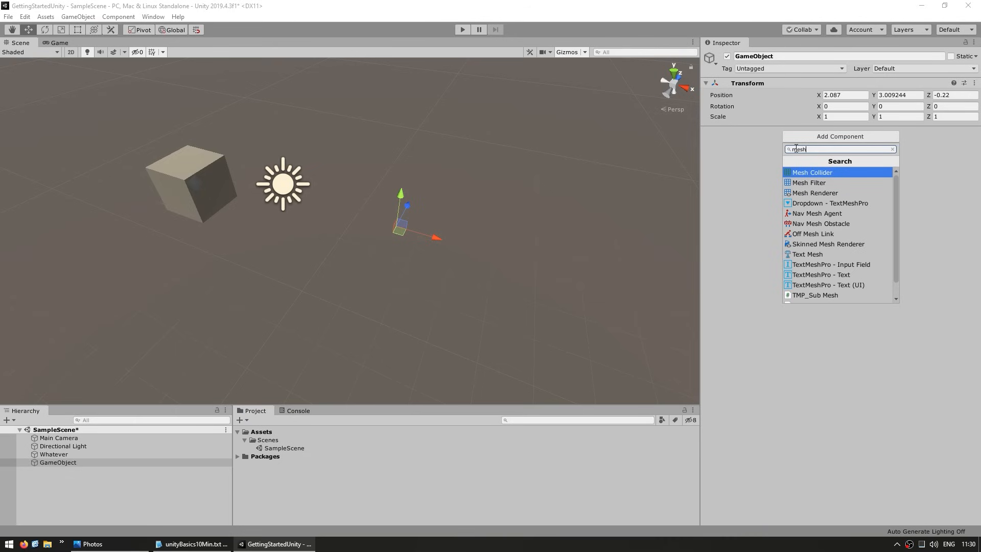
click(822, 183)
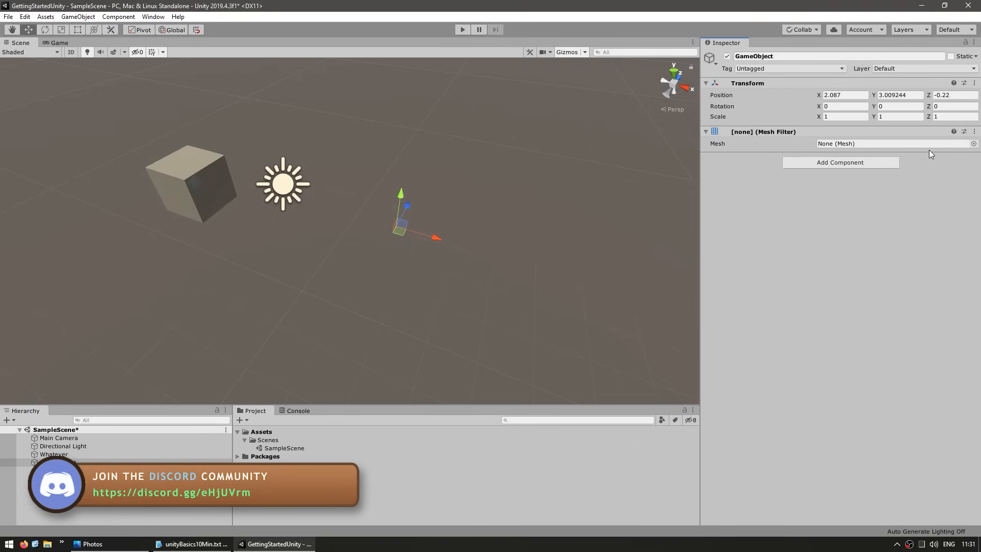
click(973, 144)
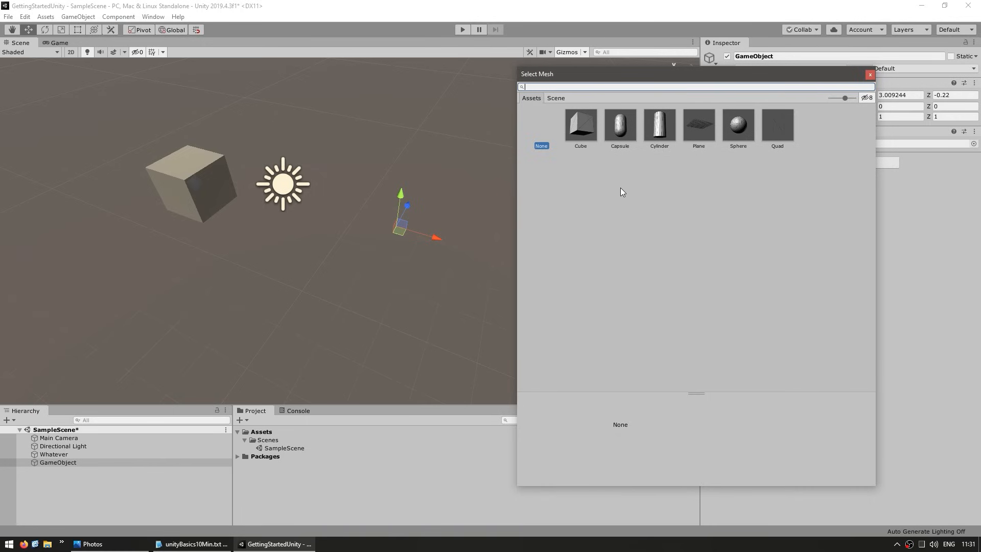
double_click(584, 130)
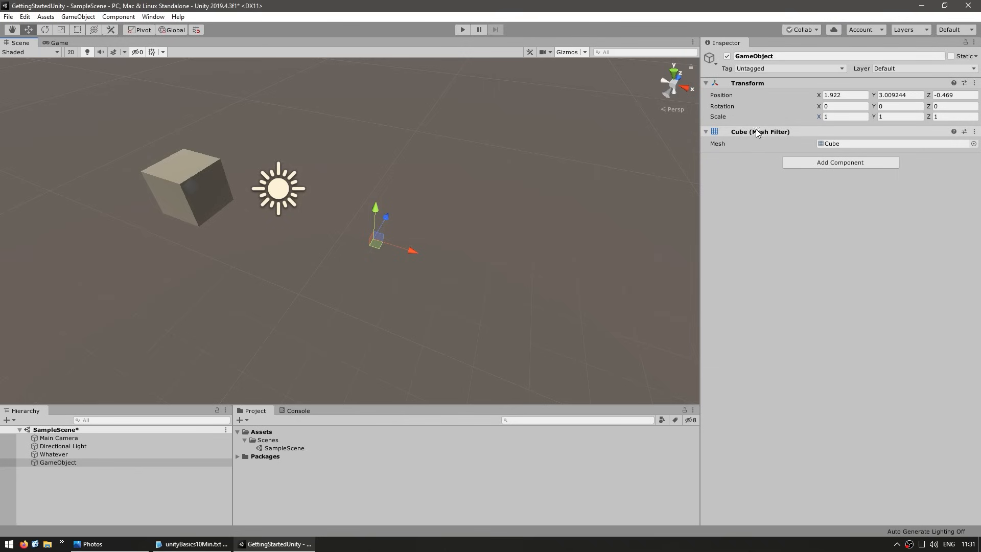
Add a Mesh Renderer component to the new game object and view it from another angle.
click(831, 163)
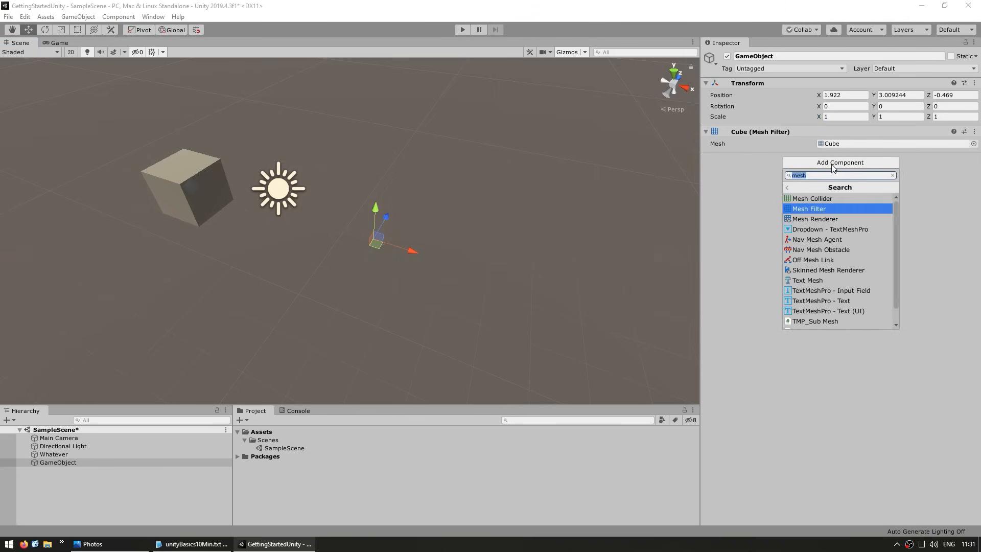
text(re)
click(799, 199)
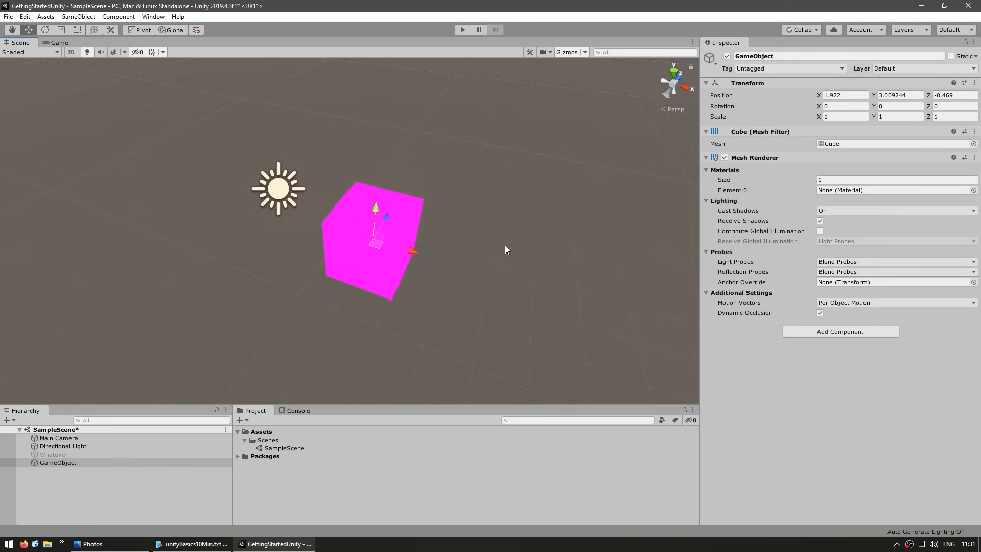
alt+drag(437, 291, 485, 264)
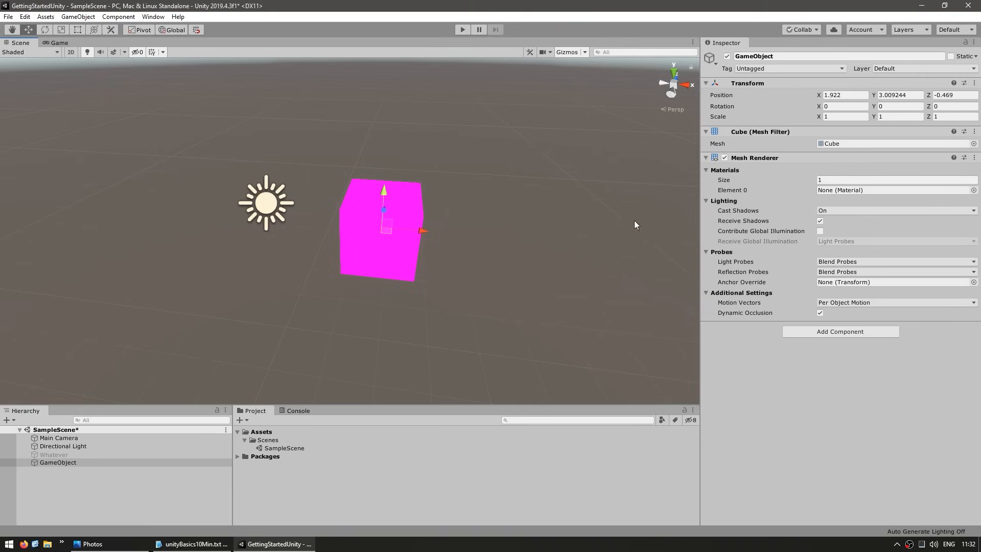
right_drag(571, 253, 650, 220)
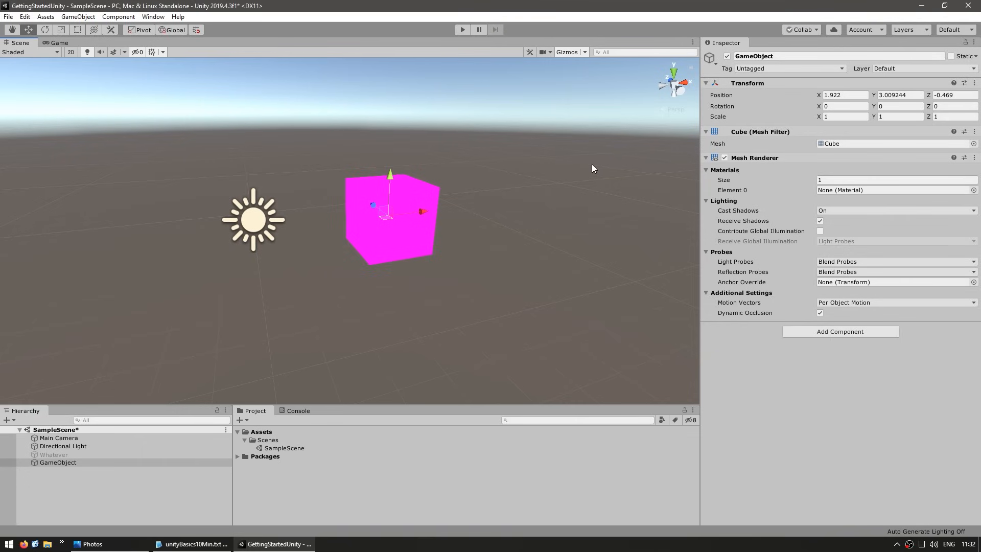
Create a material named CubeMaterial in the Assets folder.
click(850, 191)
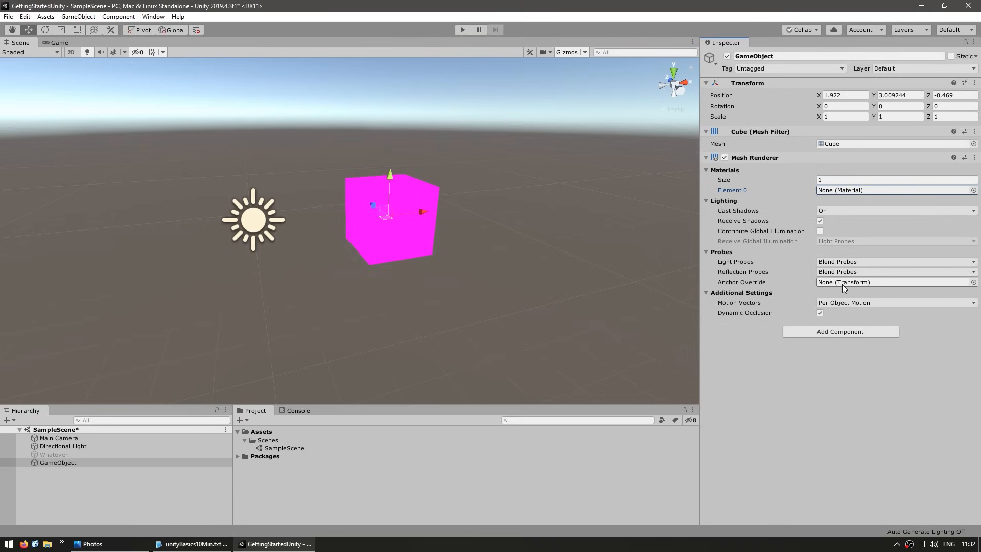
click(261, 432)
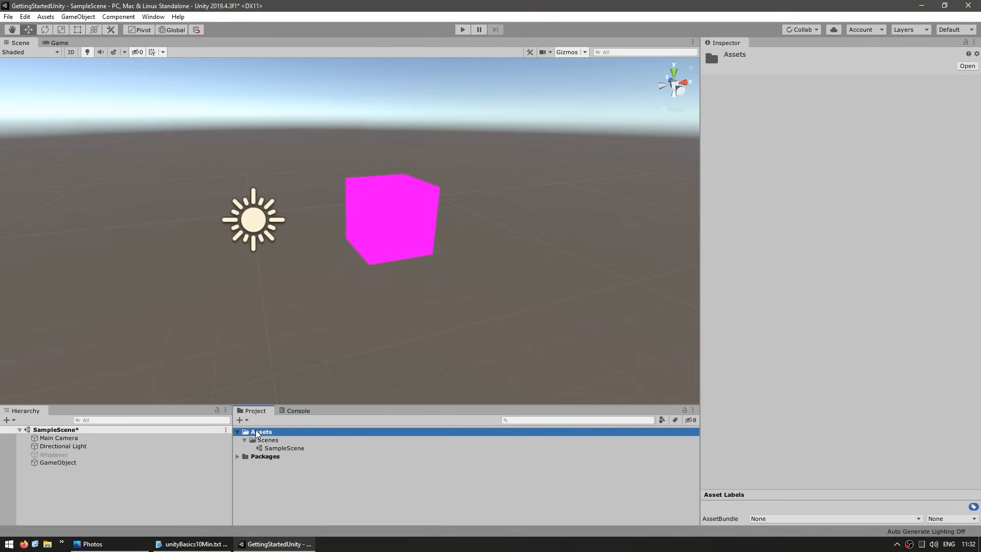
click(240, 420)
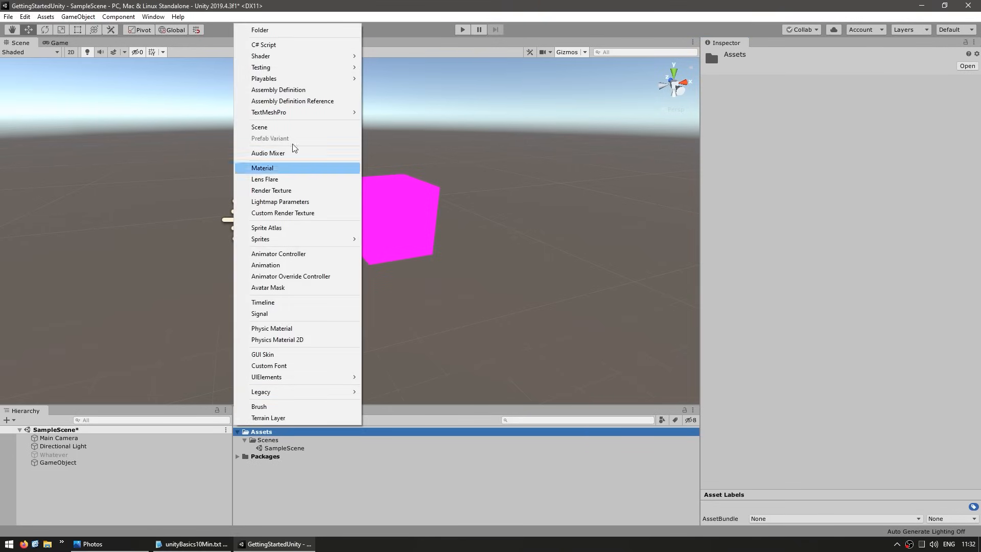
click(282, 169)
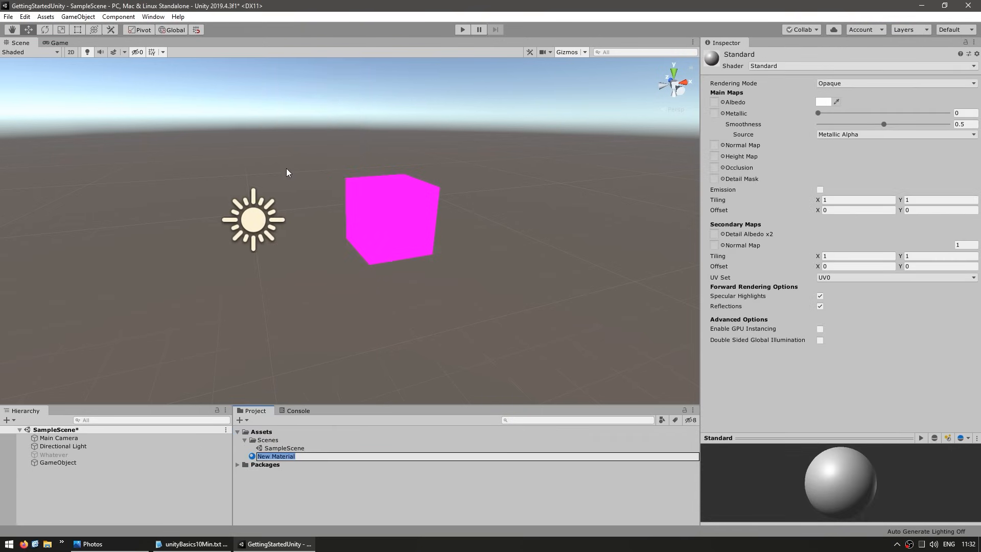
text(CubeMaterial)
key(Return)
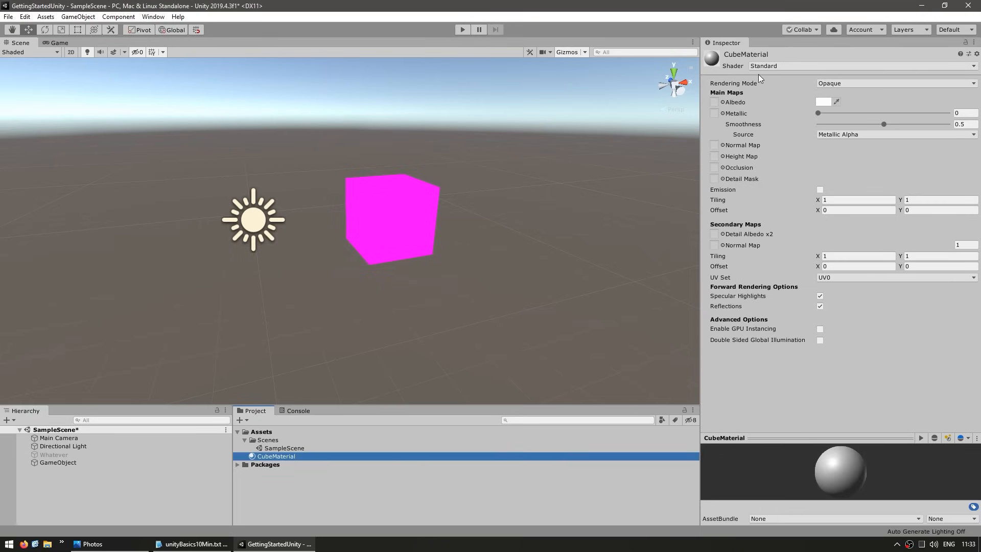
Try the Unlit/Texture shader on CubeMaterial and set it back to Standard.
click(732, 65)
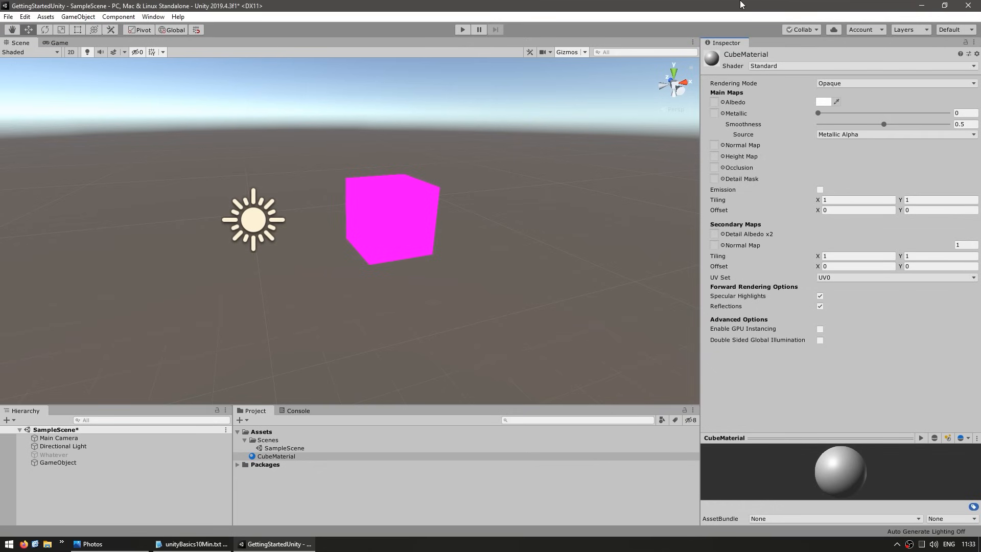
click(771, 65)
click(767, 185)
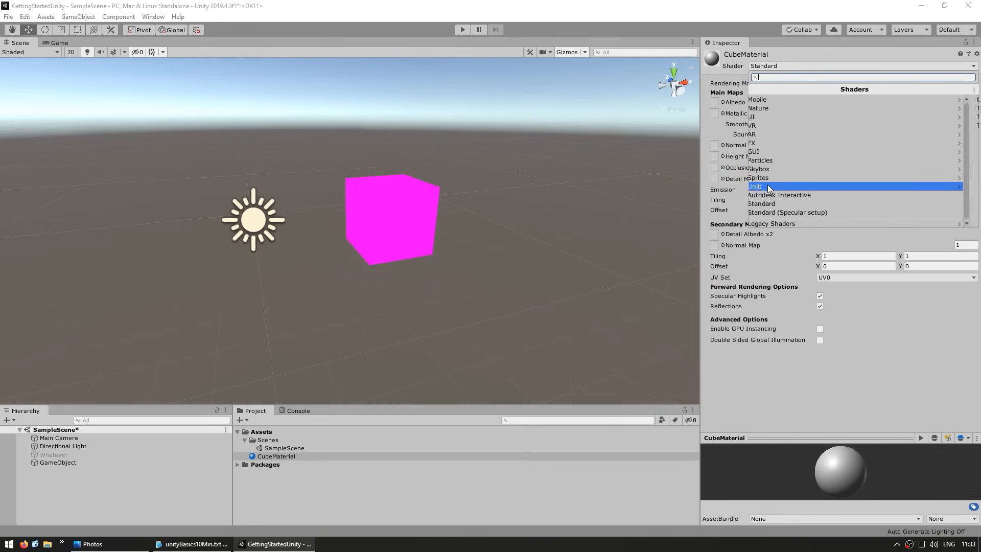
click(771, 108)
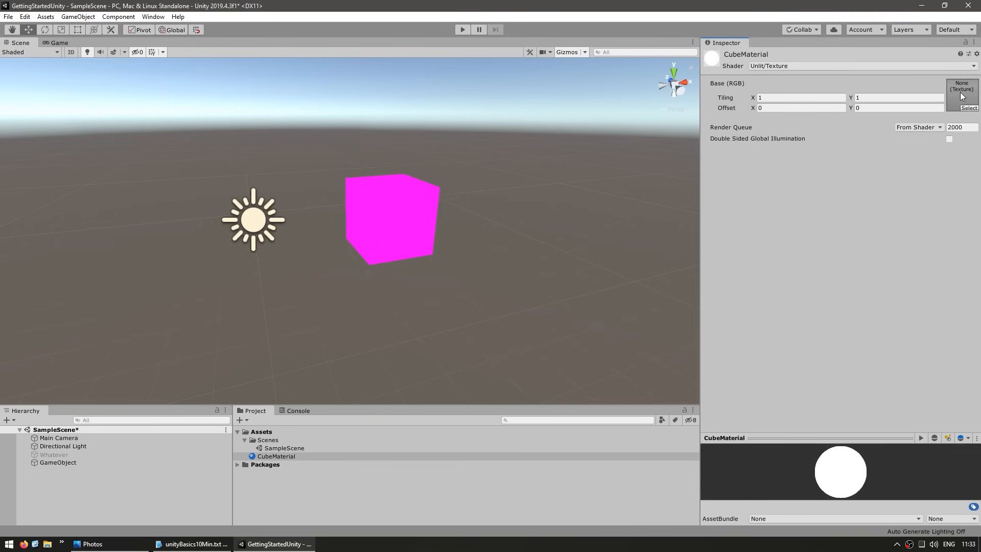
click(774, 66)
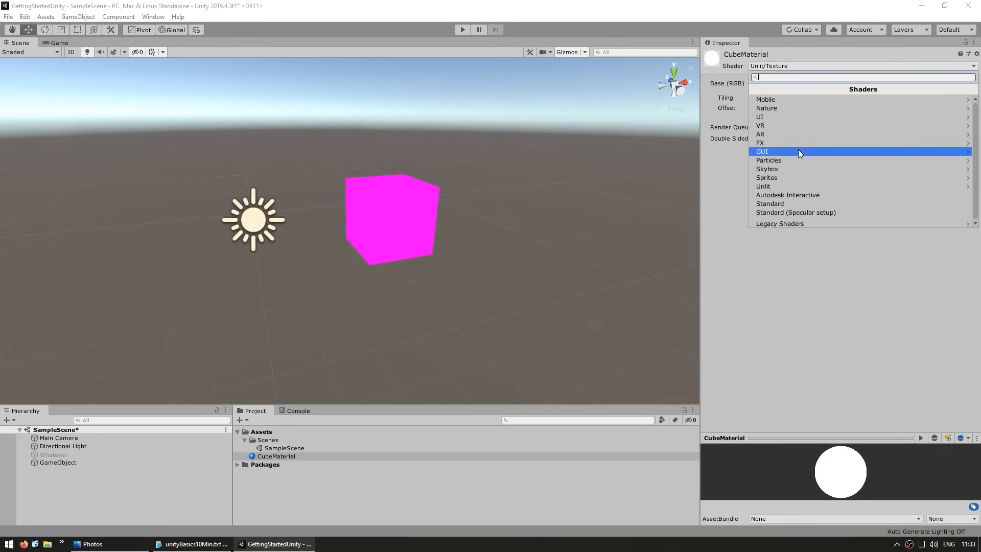
click(812, 203)
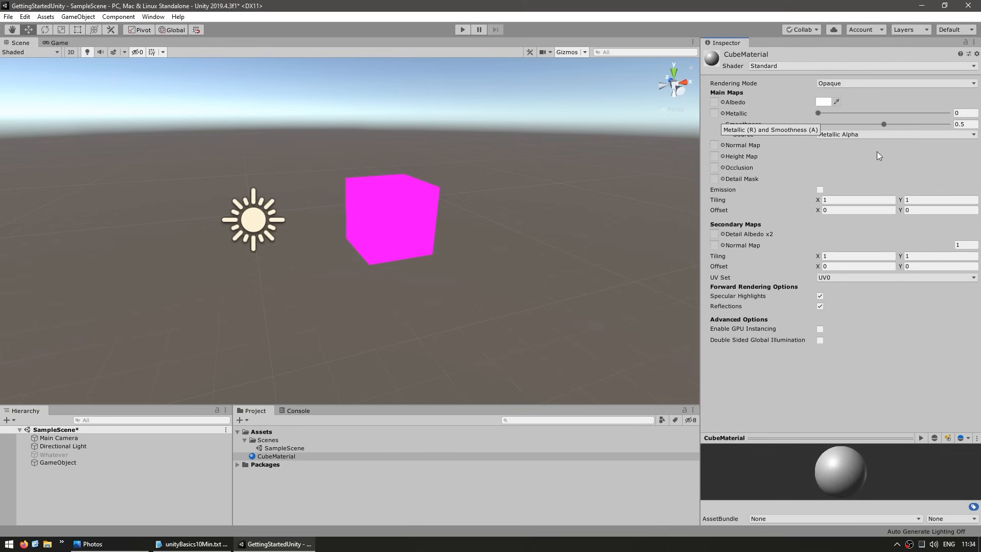
Assign the Default-Checker-Gray texture to CubeMaterial's Albedo and enlarge the material preview.
click(723, 102)
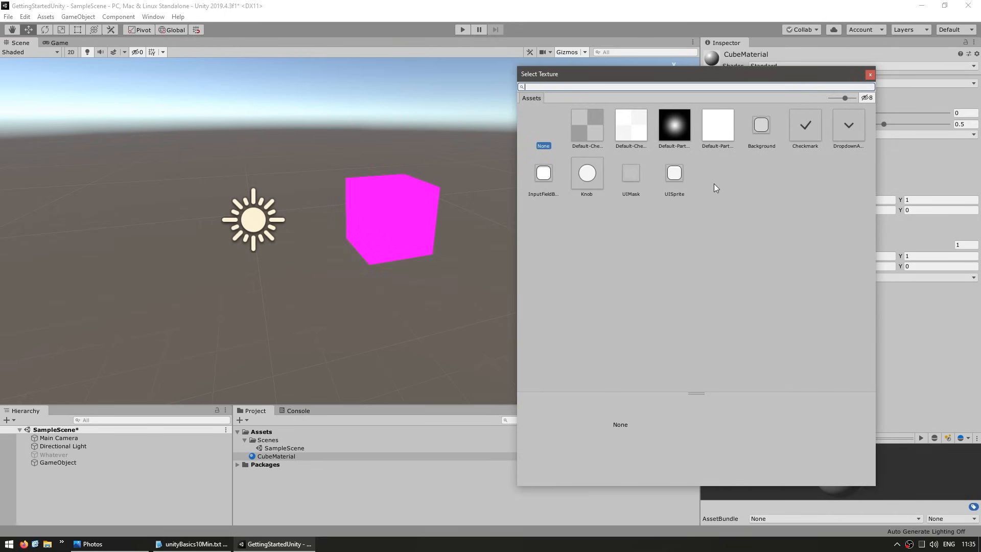
click(591, 132)
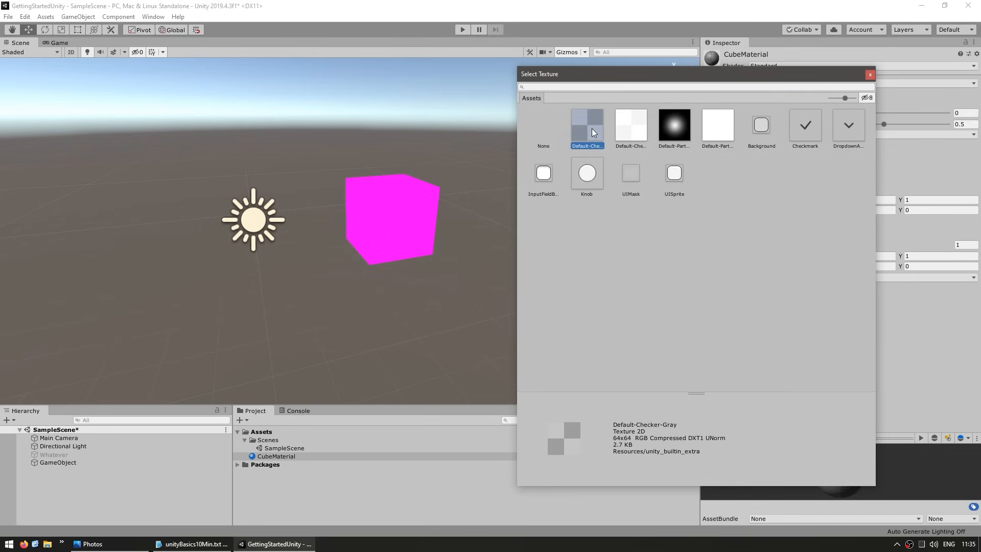
double_click(592, 127)
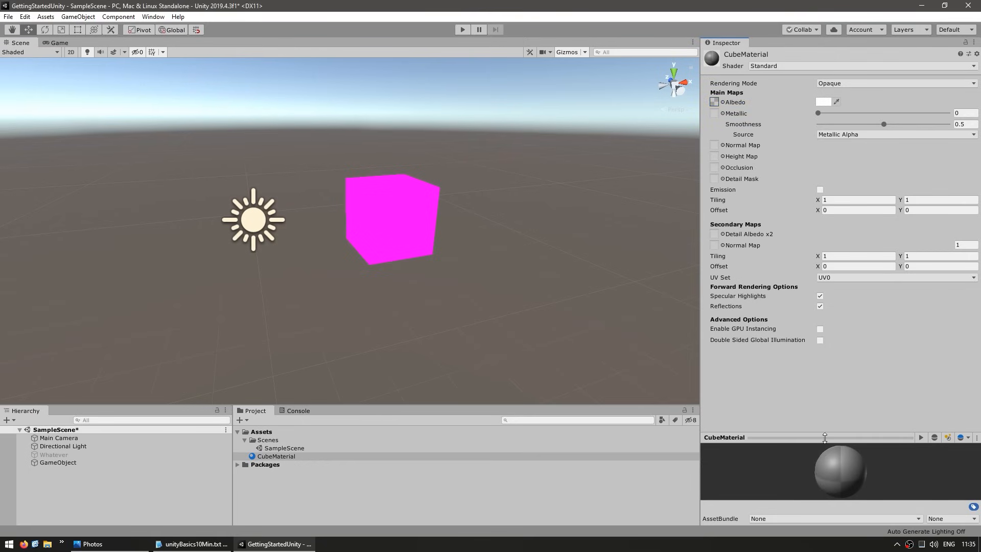
mouse_move(824, 437)
mouse_down()
mouse_move(823, 370)
mouse_move(878, 462)
mouse_move(743, 452)
mouse_move(811, 405)
mouse_move(831, 438)
mouse_up()
Try out CubeMaterial's Metallic and Smoothness settings and undo the adjustment.
mouse_move(819, 113)
mouse_down()
mouse_move(951, 113)
mouse_move(818, 113)
mouse_up()
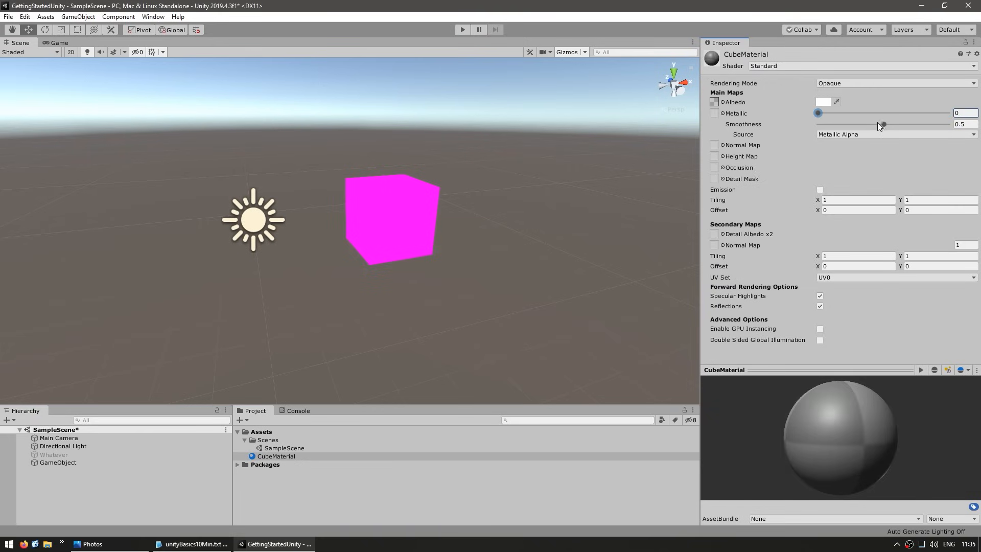
mouse_move(879, 124)
mouse_down()
mouse_move(893, 124)
mouse_move(875, 124)
mouse_up()
key(ctrl+z)
Assign CubeMaterial to Element 0 of the game object's Mesh Renderer materials.
click(387, 258)
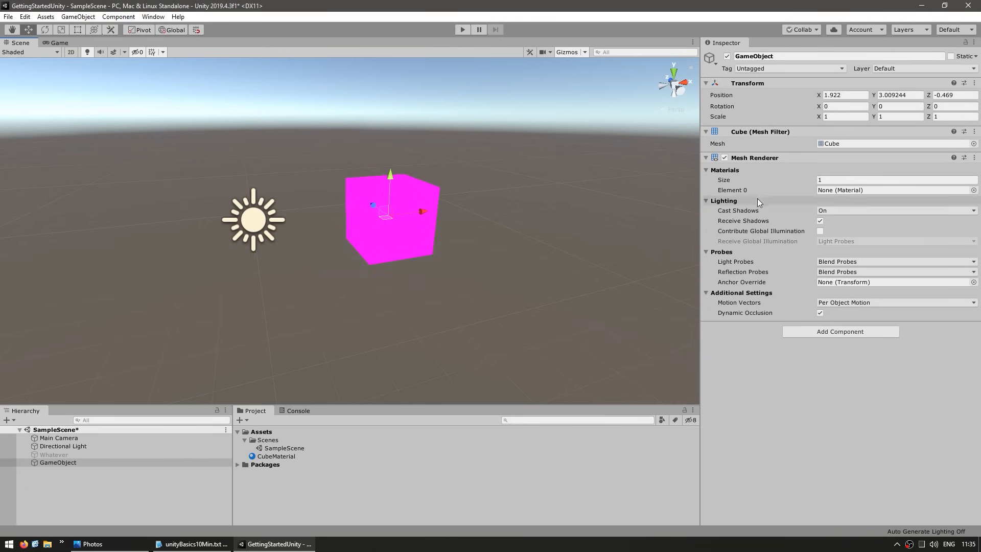
click(973, 191)
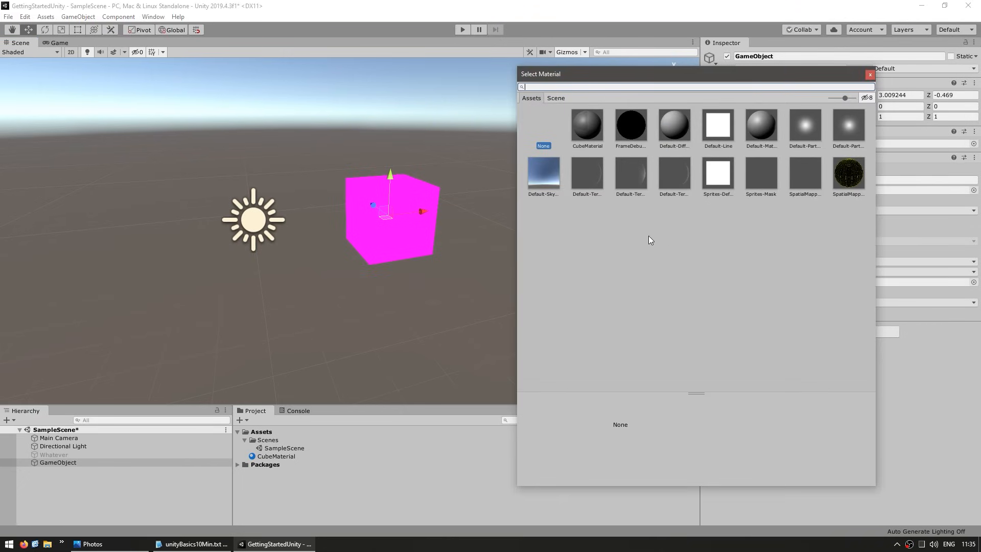
click(870, 75)
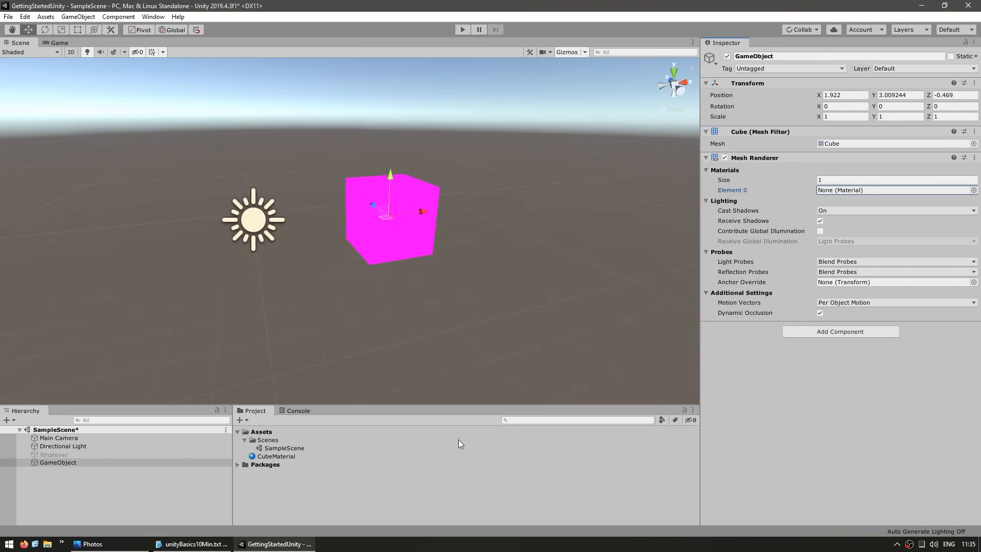
drag(259, 460, 835, 193)
scroll(397, 256, up, 6)
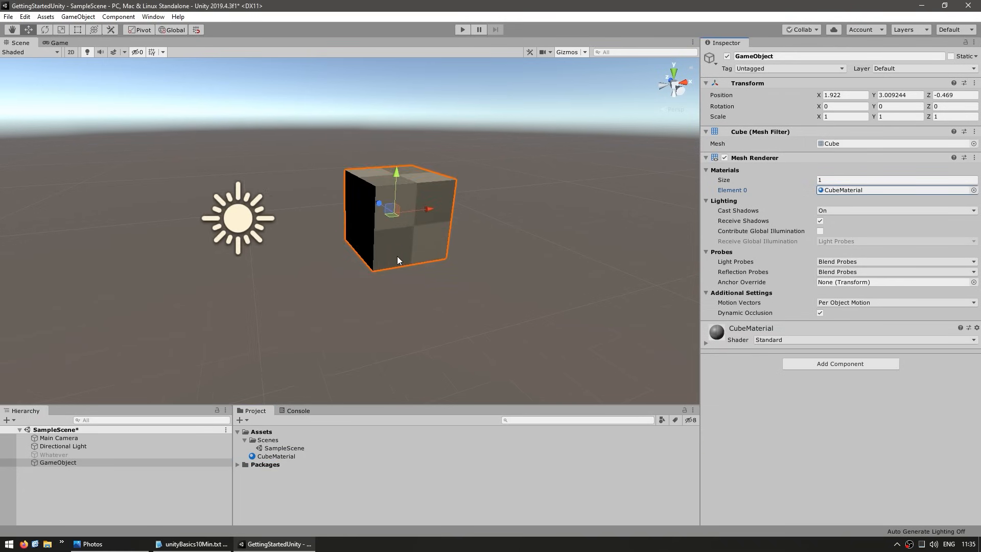
scroll(393, 249, down, 5)
alt+drag(590, 225, 616, 277)
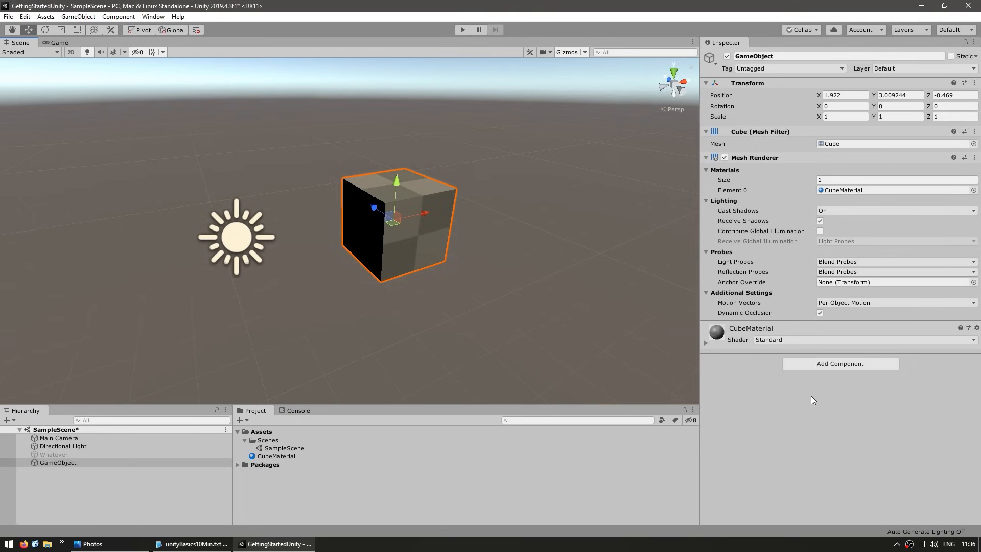
Add a Rigidbody component to the game object.
click(826, 364)
text(rigid)
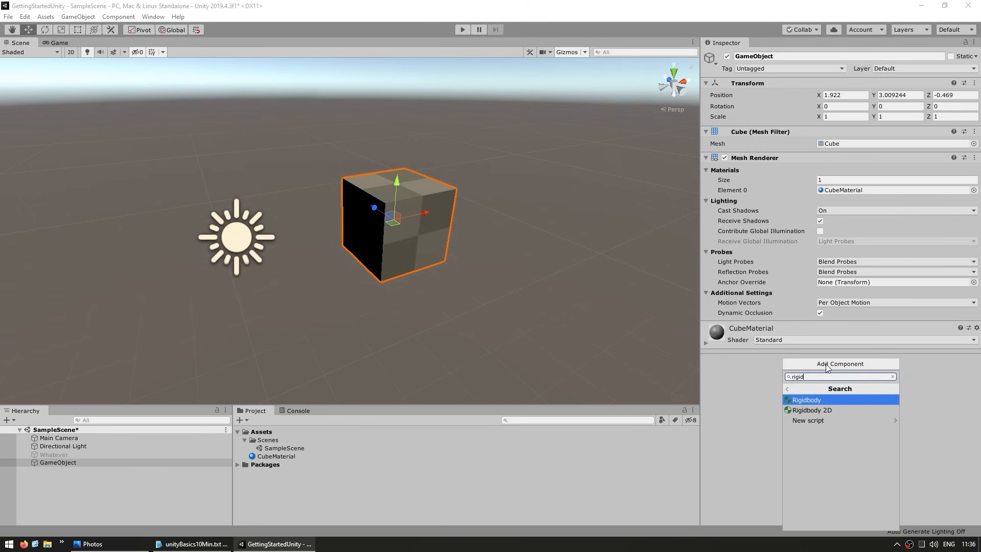
key(Return)
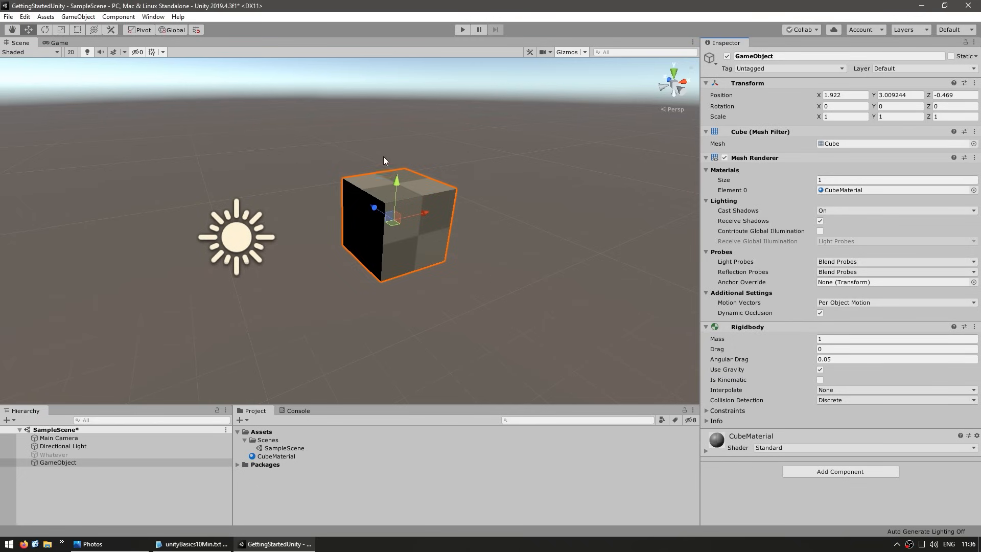
Move the cube horizontally in front of the camera to about X -0.78, Z 1.24.
drag(392, 223, 283, 229)
scroll(182, 185, down, 5)
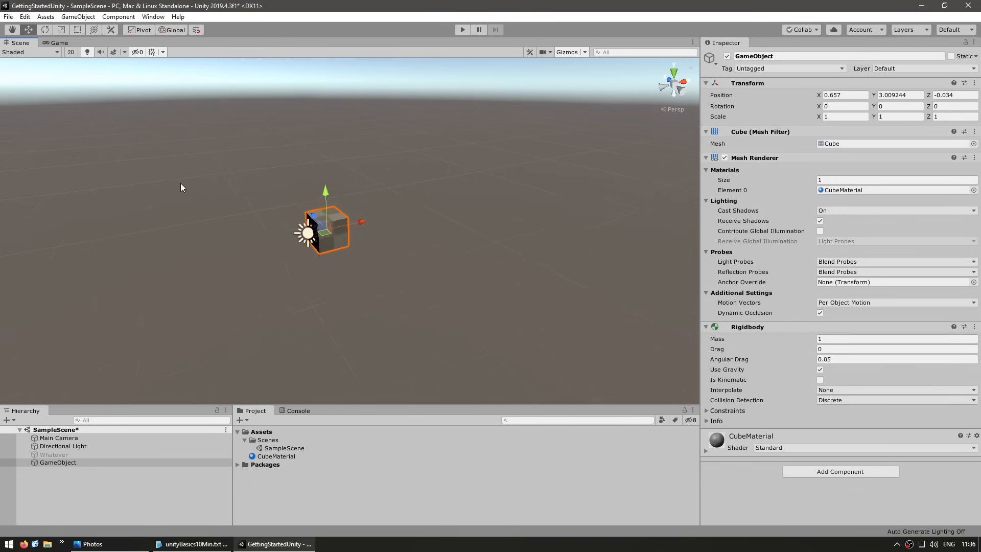
scroll(222, 280, down, 4)
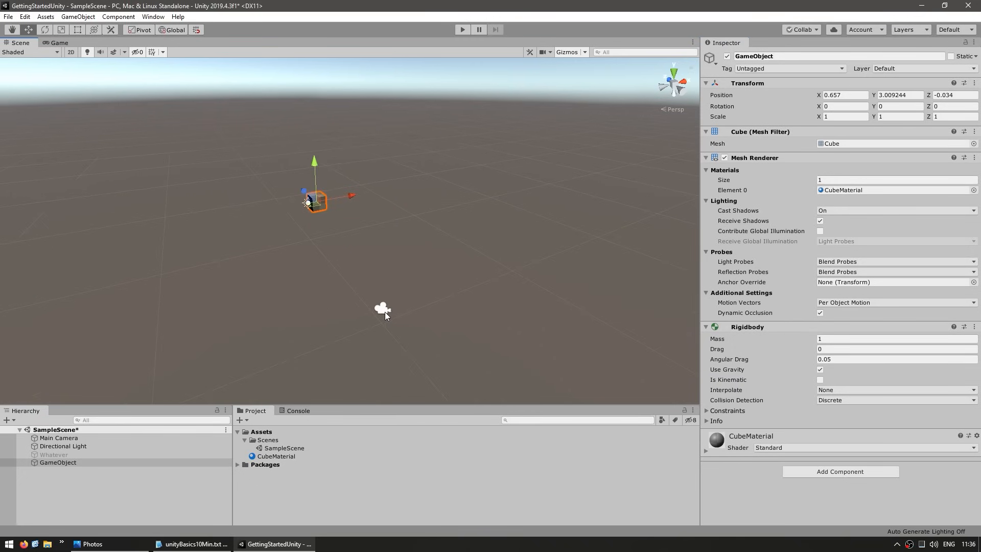
click(384, 311)
middle_drag(384, 312, 490, 353)
click(416, 228)
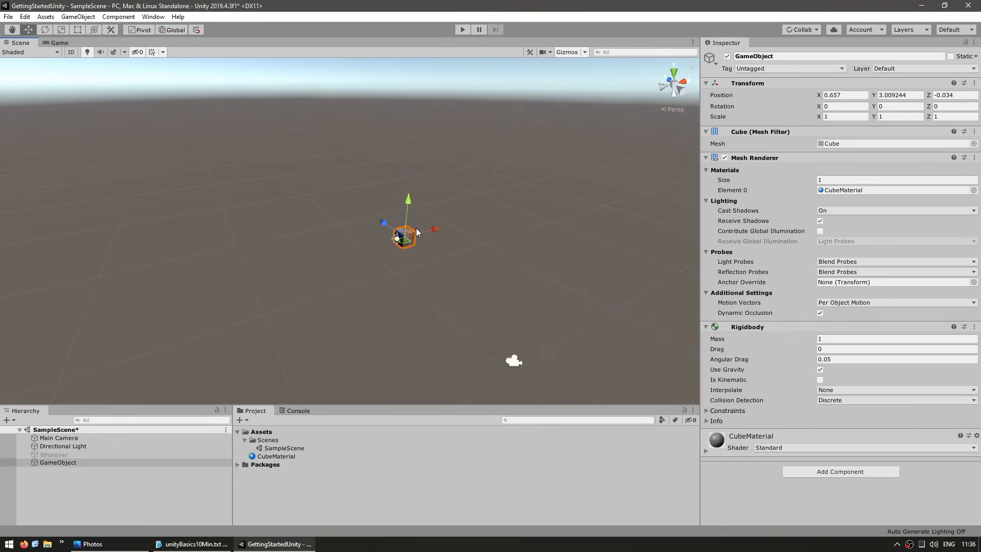
drag(416, 228, 387, 219)
Play the scene twice in the Game view to watch how gravity affects the cube, stopping after each run.
key(ctrl+2)
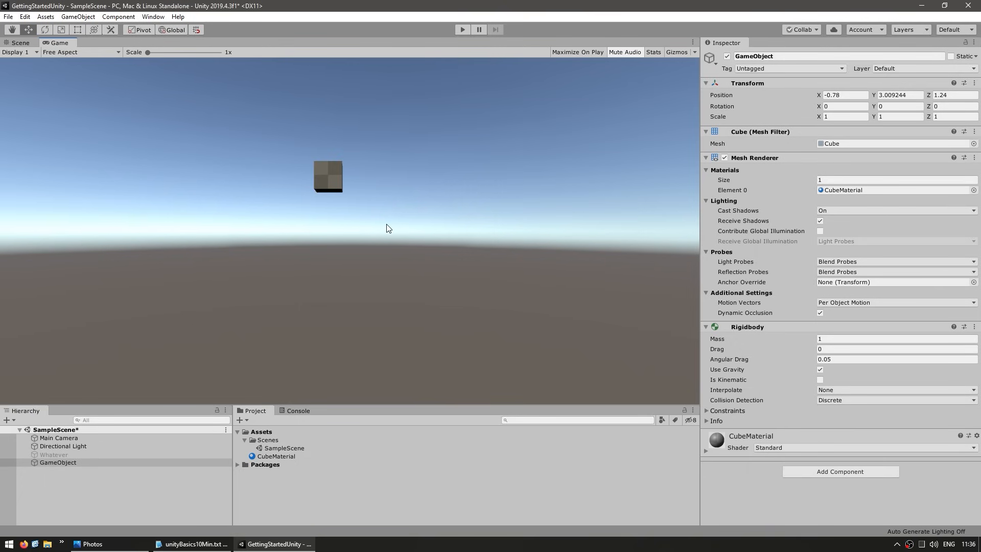
click(462, 29)
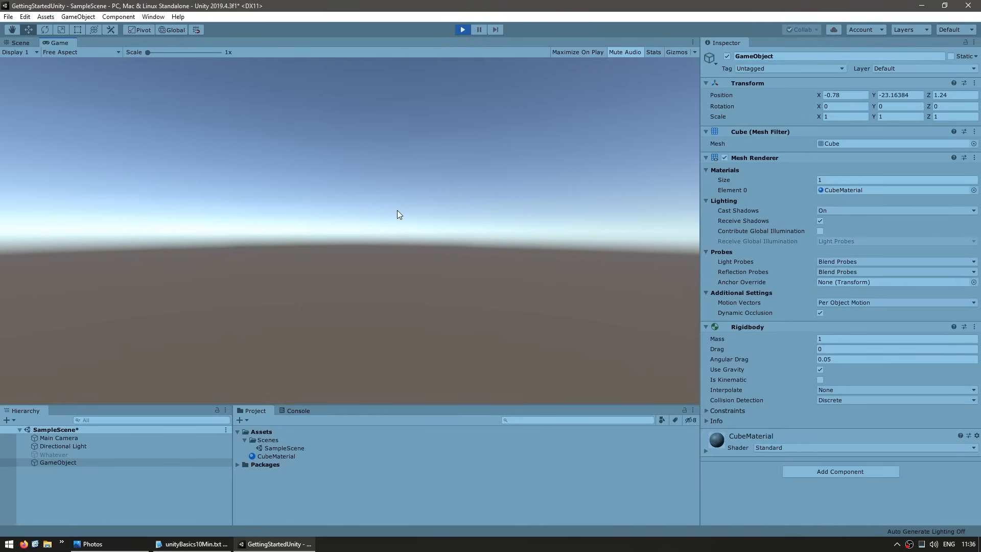
click(463, 29)
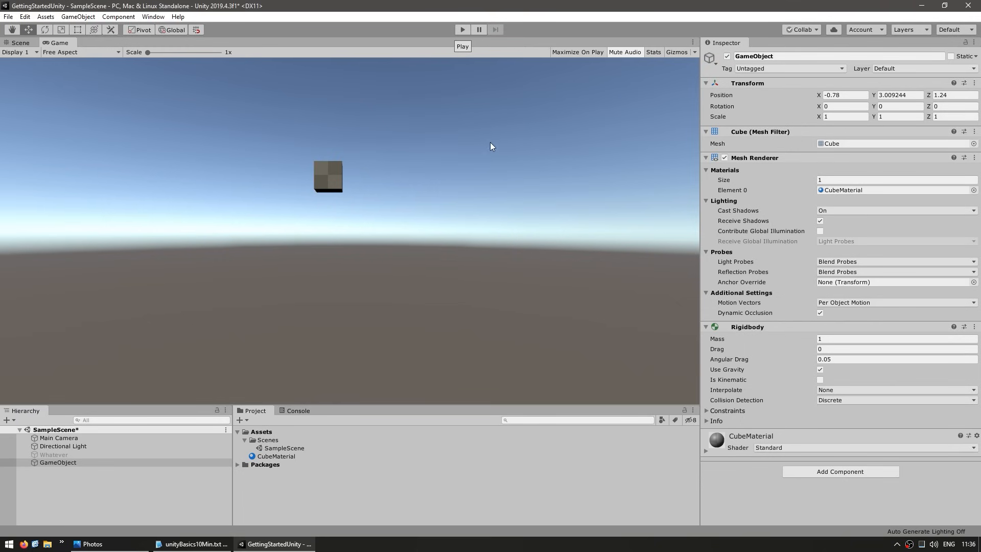
click(461, 29)
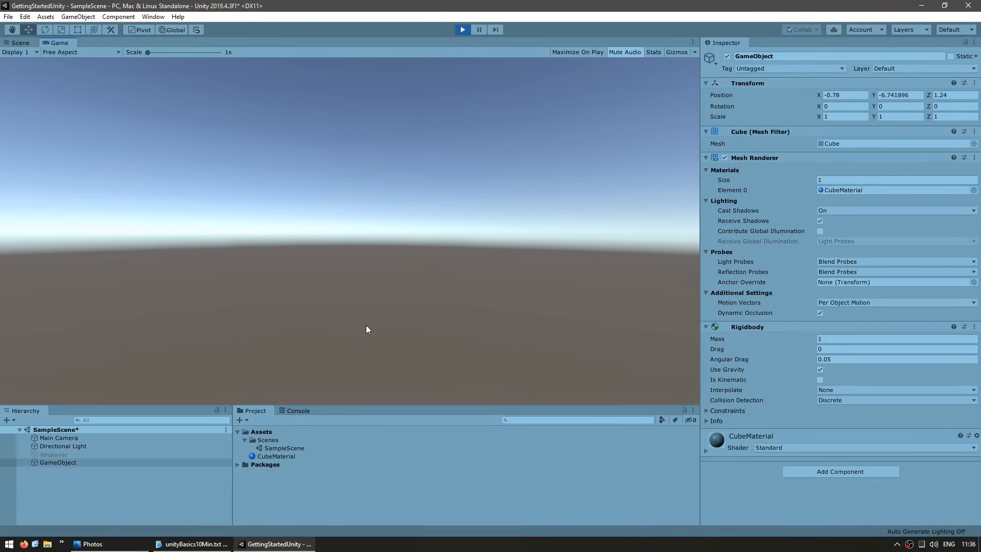
key(ctrl+p)
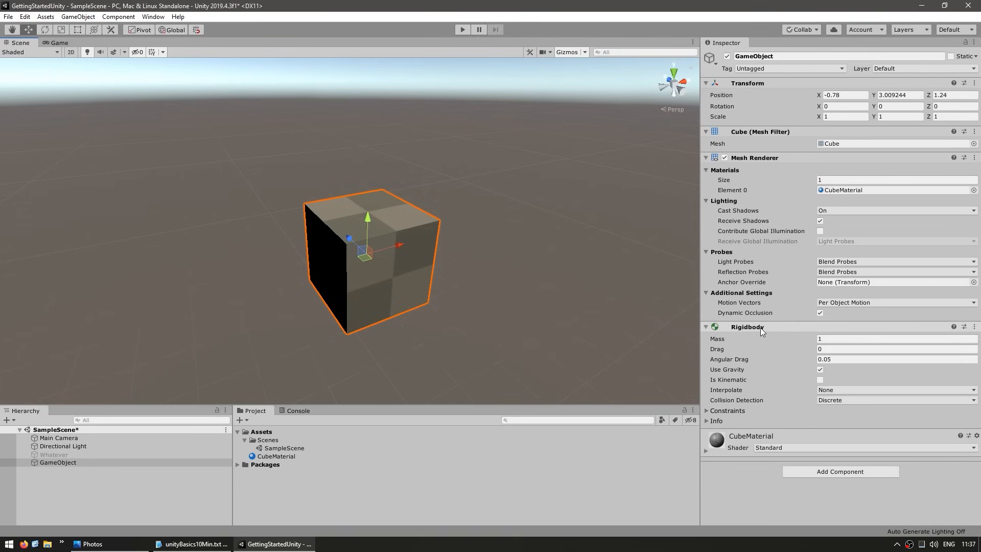
Add a Sphere Collider component to the game object.
click(821, 473)
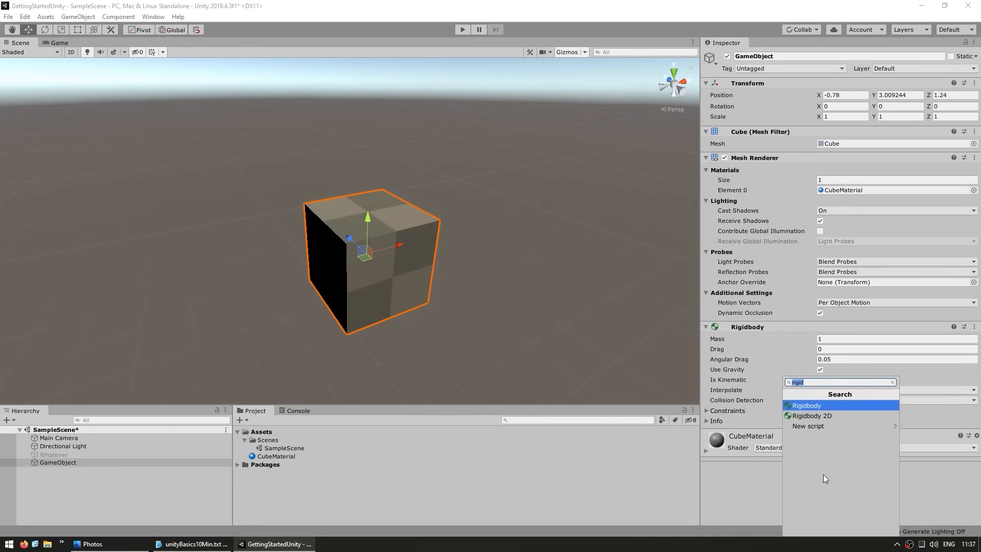
text(sphere)
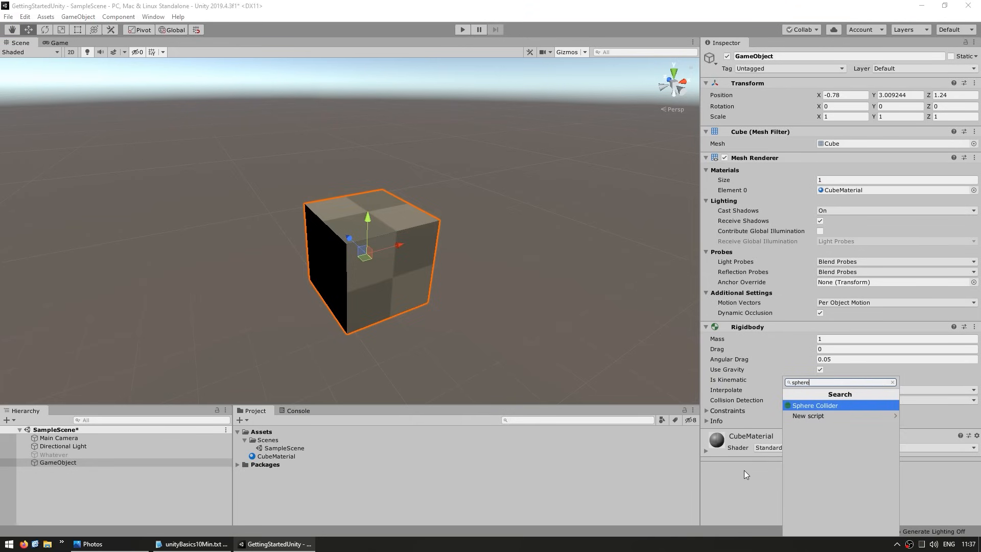
key(Return)
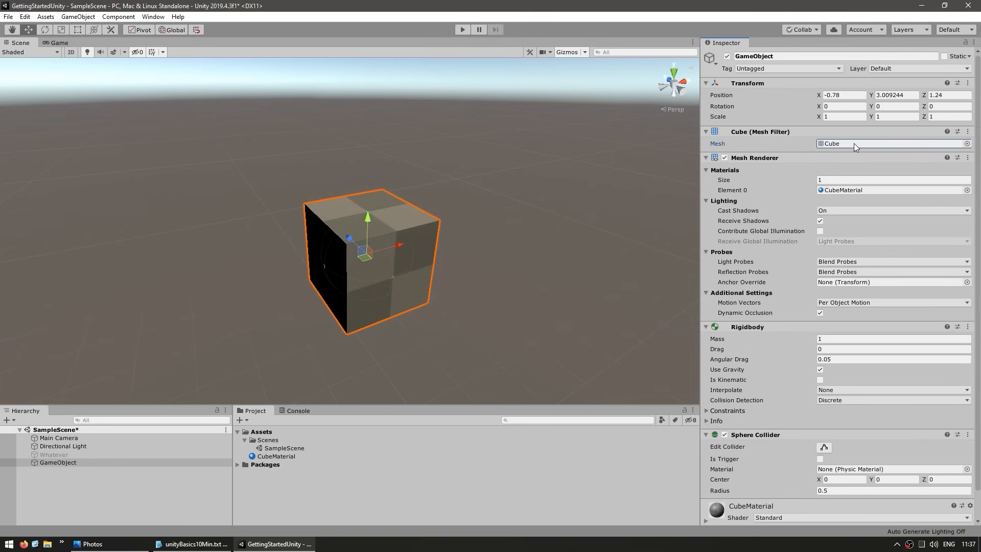
Change the game object's Mesh Filter mesh to Sphere.
click(966, 143)
click(738, 127)
click(738, 126)
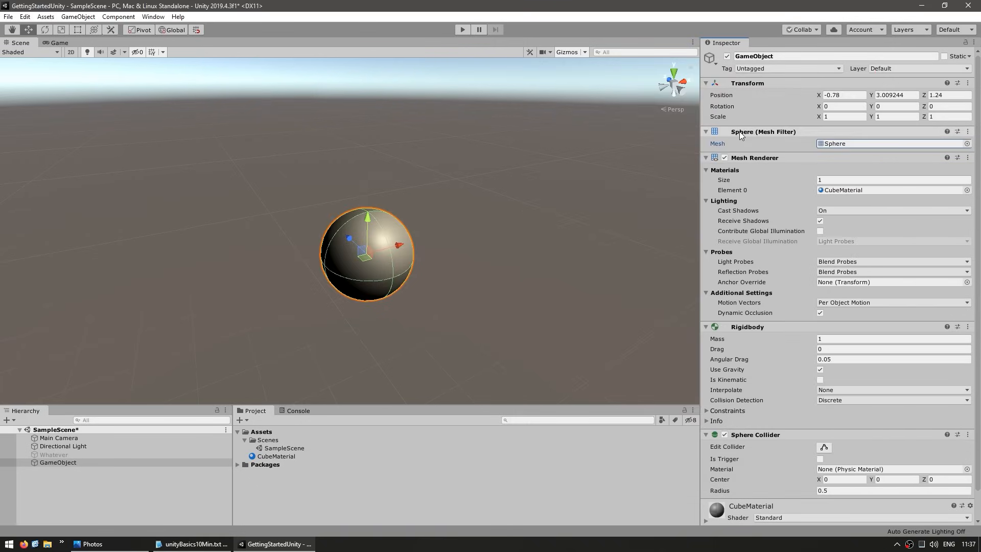
scroll(368, 283, up, 3)
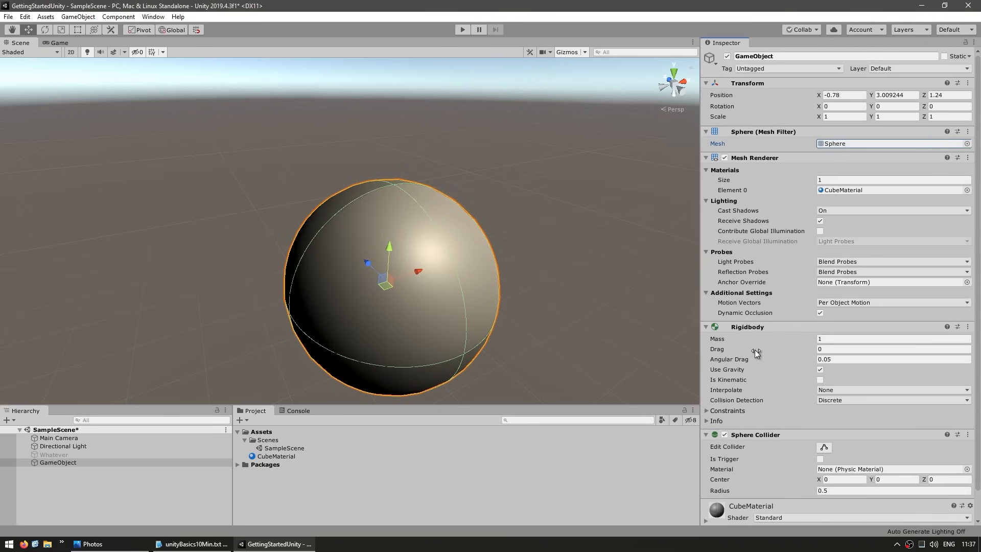
scroll(761, 373, down, 1)
scroll(421, 249, down, 5)
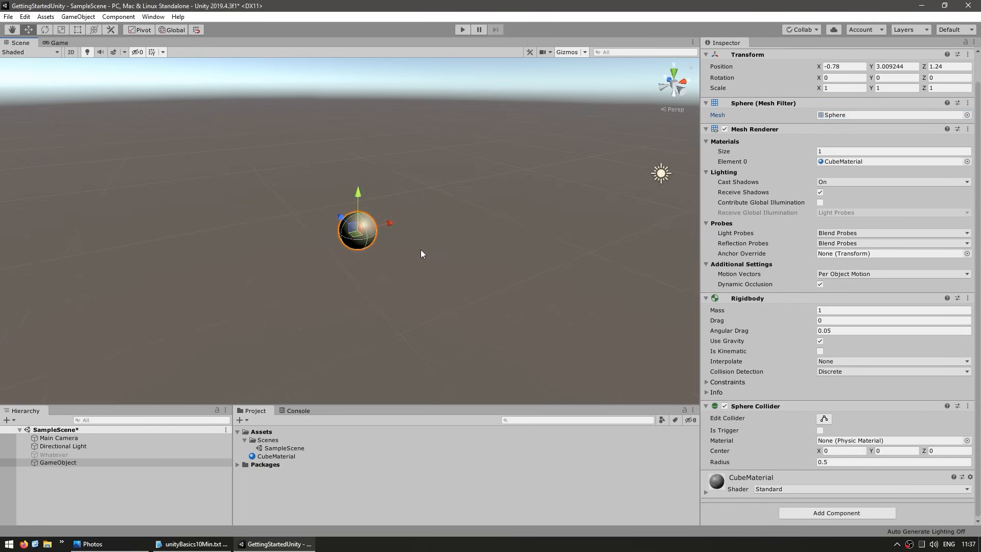
Create a 3D plane and lower it beneath the sphere to about Y 1.33.
click(60, 513)
click(9, 420)
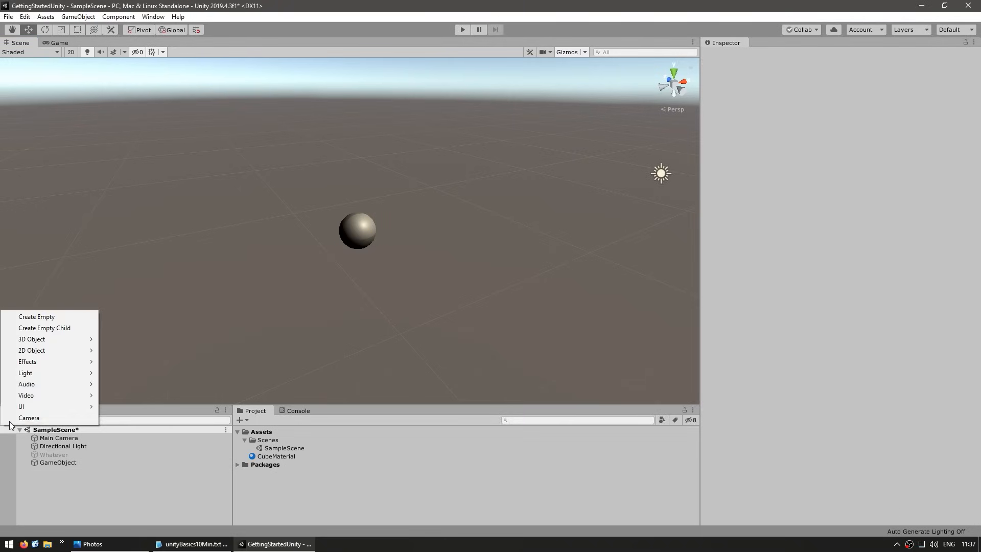
mouse_move(46, 339)
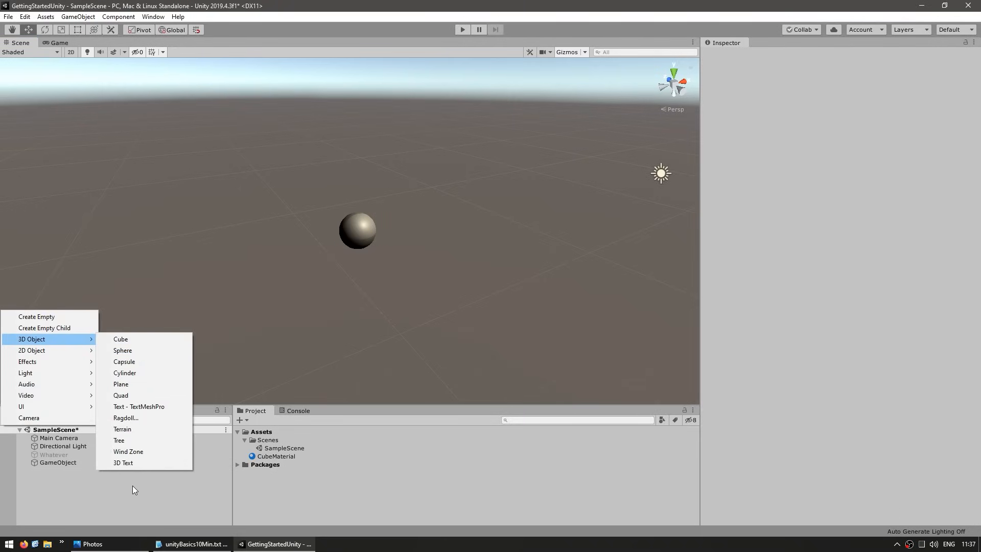
click(121, 384)
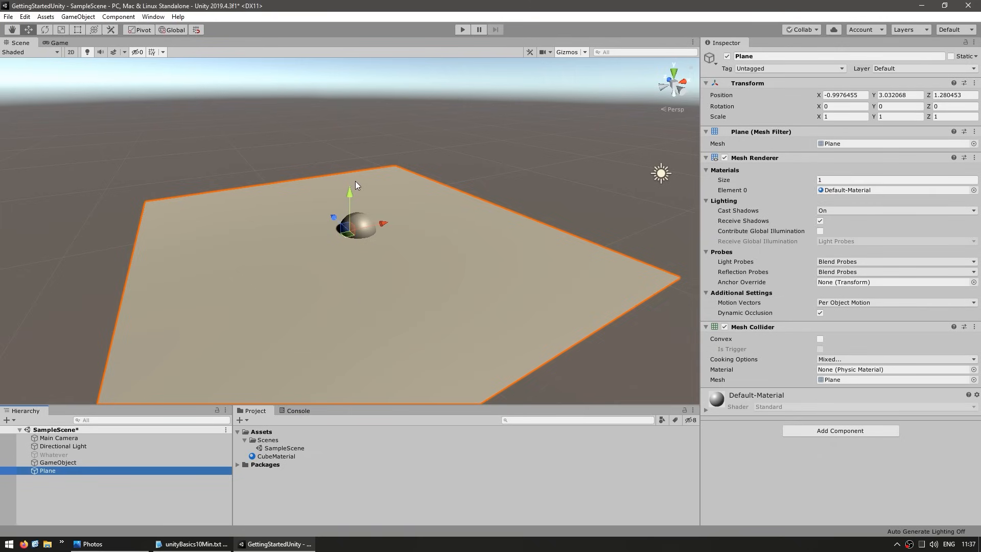
drag(353, 184, 349, 241)
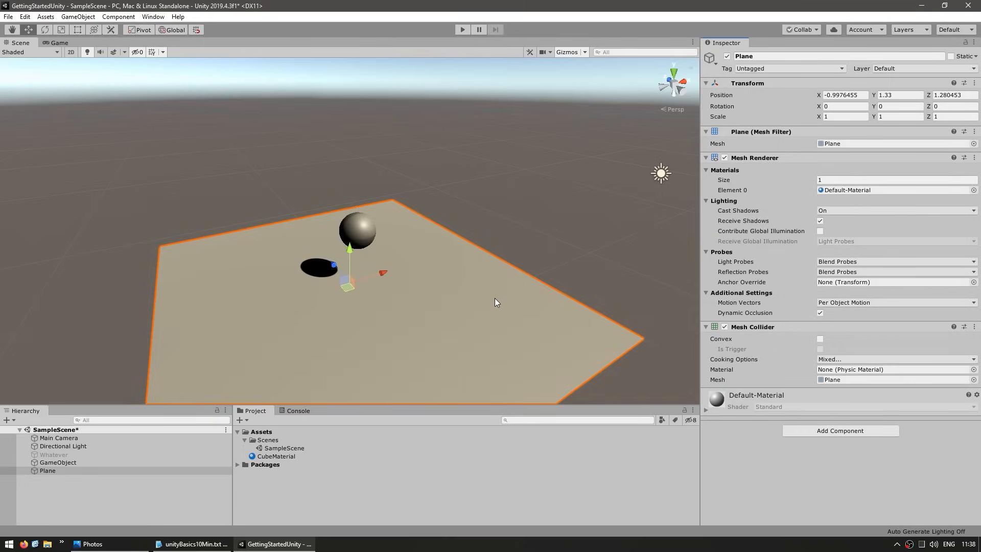
Play the scene to watch the sphere fall onto the plane, and stop the run.
click(461, 29)
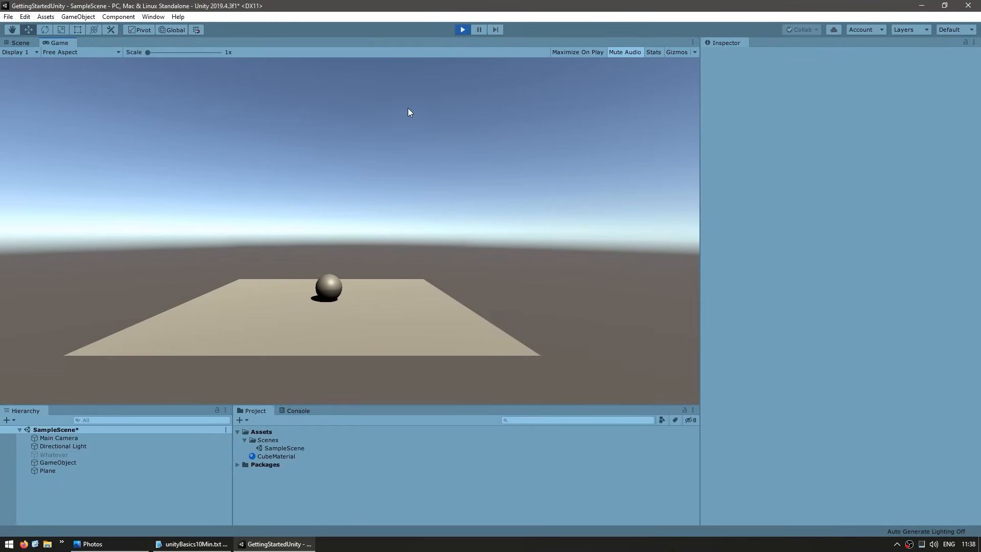
key(ctrl+p)
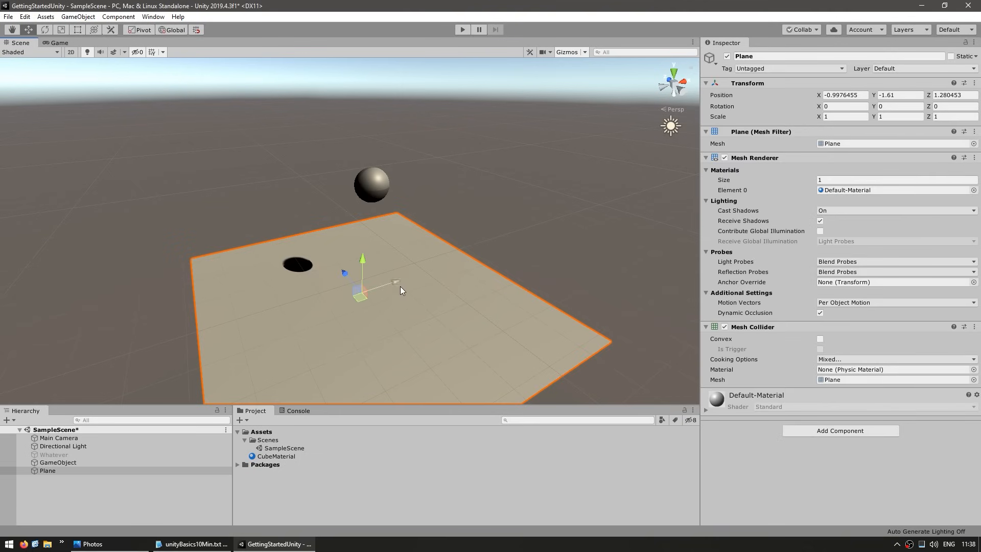
Tilt the plane to an X rotation of about -1.328 and play the scene to test how the sphere rolls.
key(e)
drag(373, 271, 372, 274)
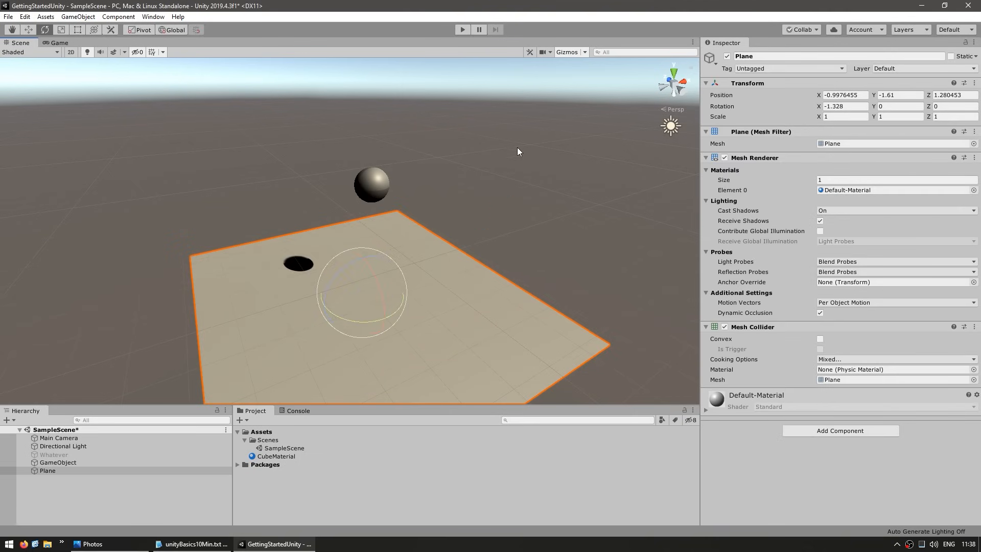
click(462, 29)
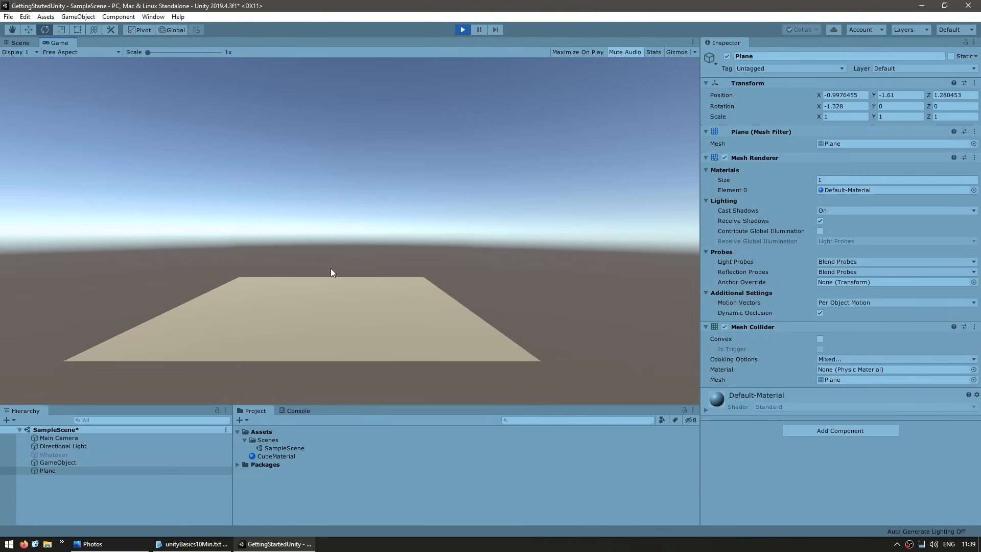
key(ctrl+p)
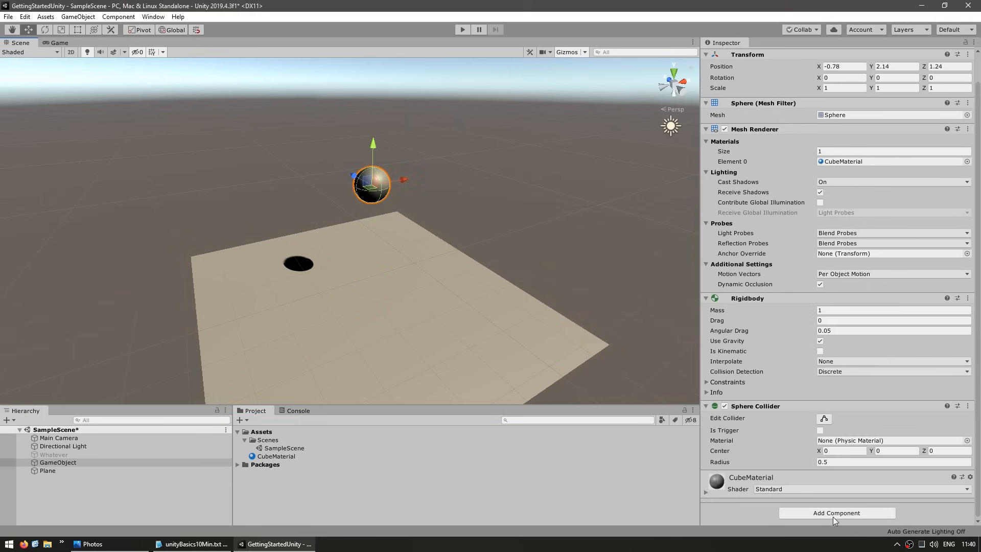
click(833, 515)
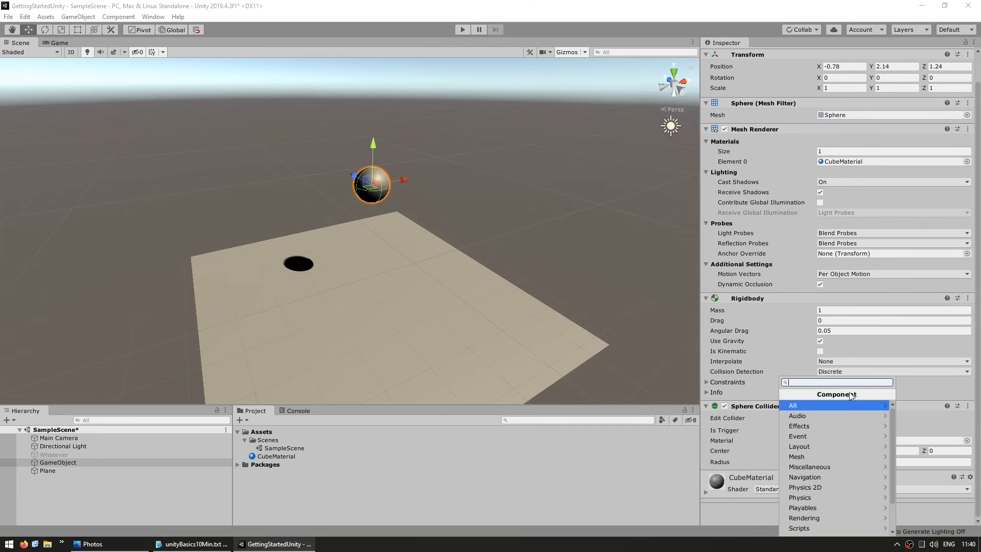
click(562, 251)
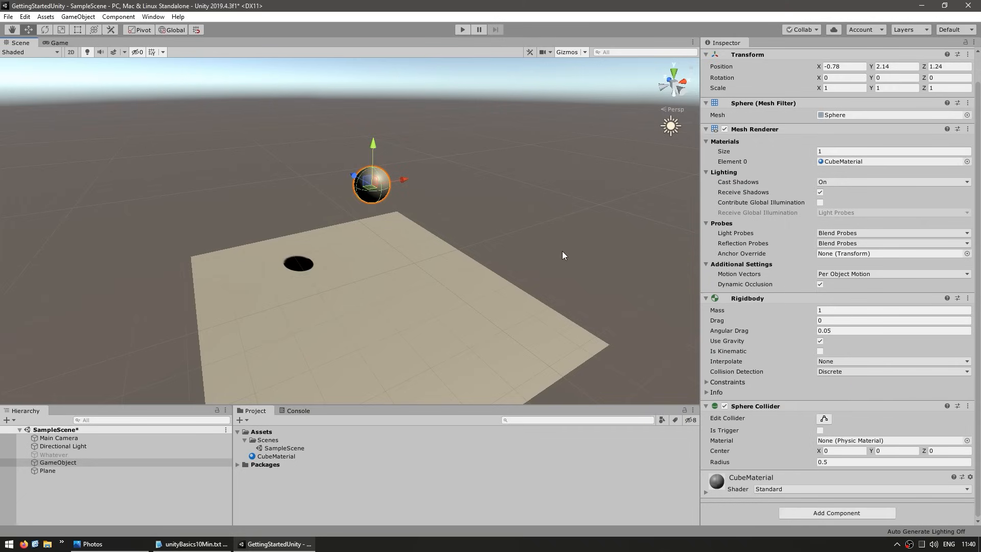
Create a C# script named CustomComponent in the Assets folder.
click(268, 440)
right_click(264, 433)
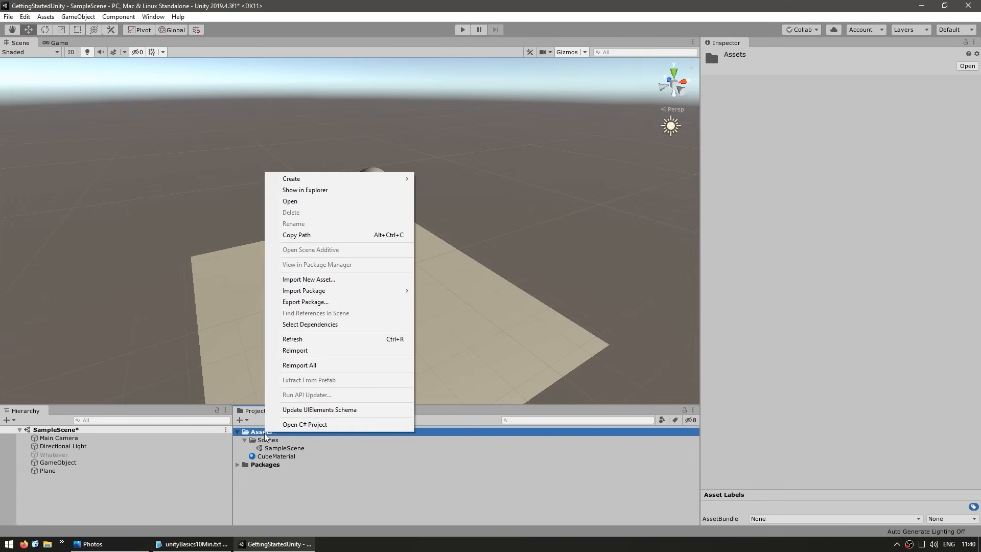
mouse_move(323, 177)
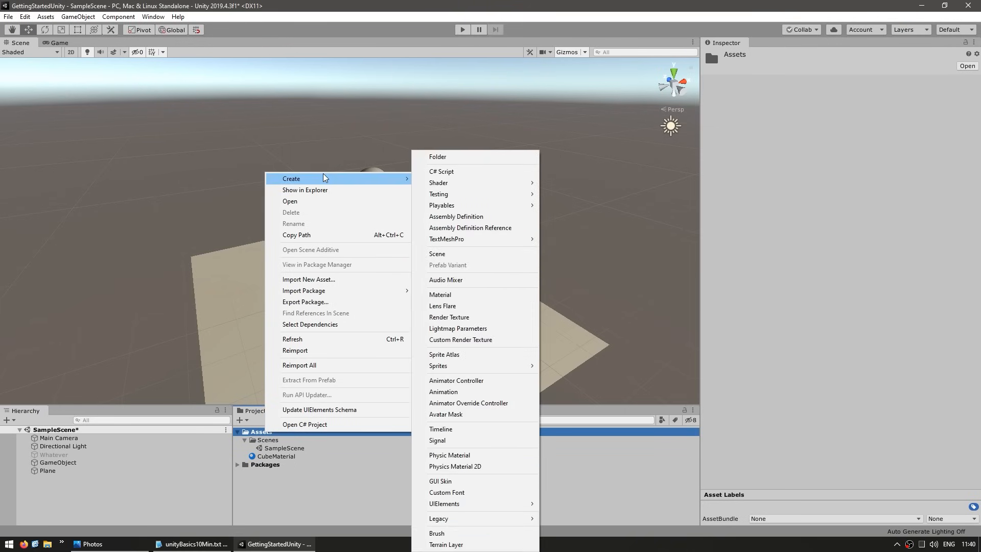
click(440, 177)
text(Custom)
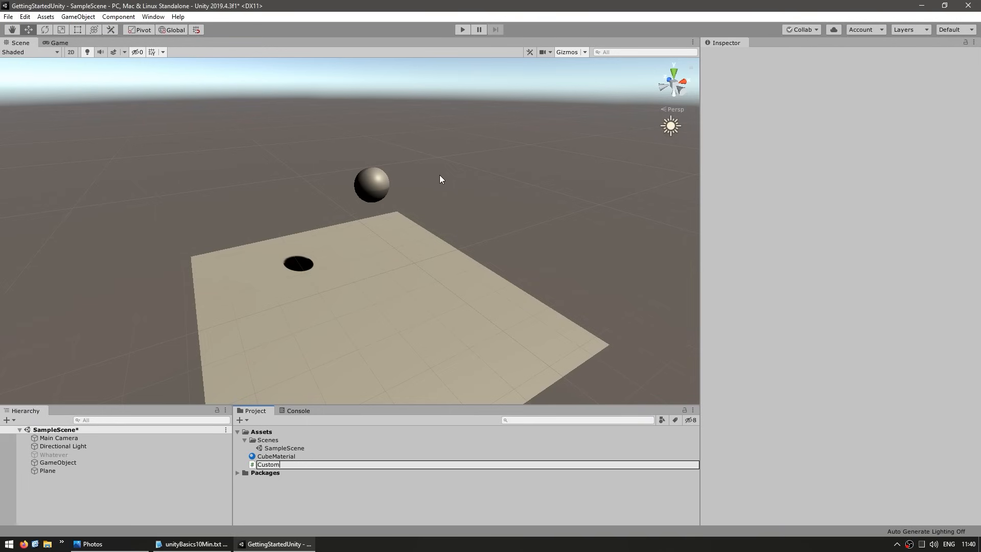
text(Component)
key(Return)
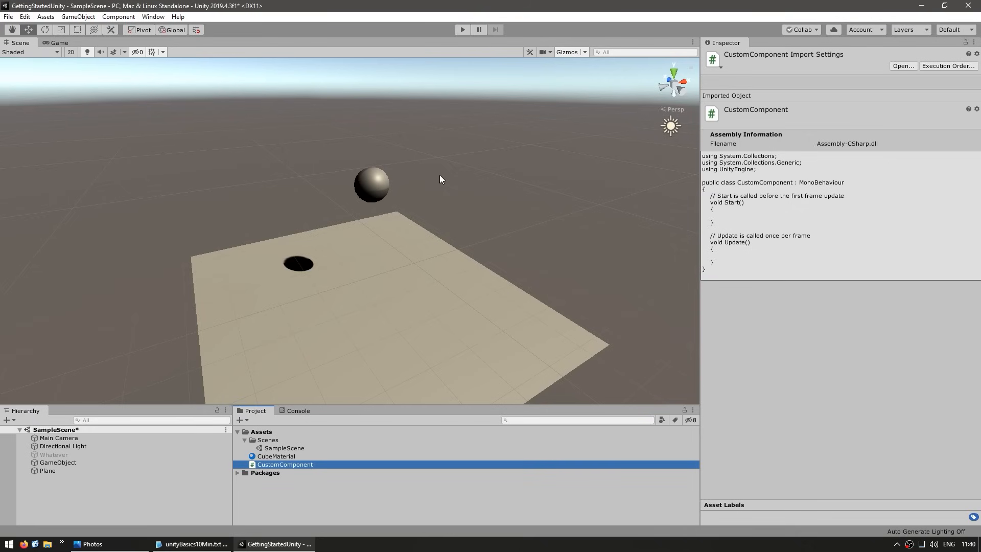
Open the CustomComponent script in Visual Studio, examine its MonoBehaviour base class and Start and Update methods, and return to Unity.
double_click(296, 465)
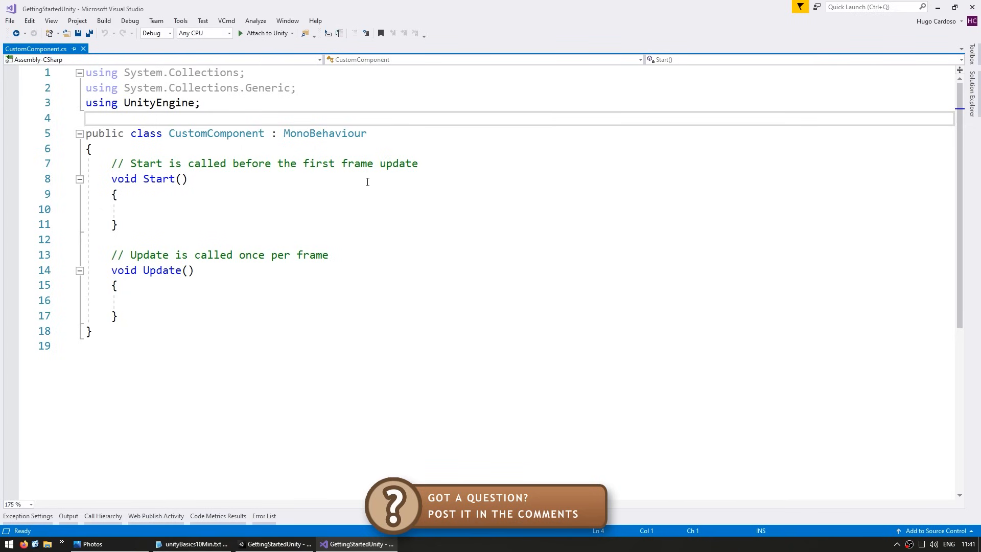
key(Down)
key(Down)
key(End)
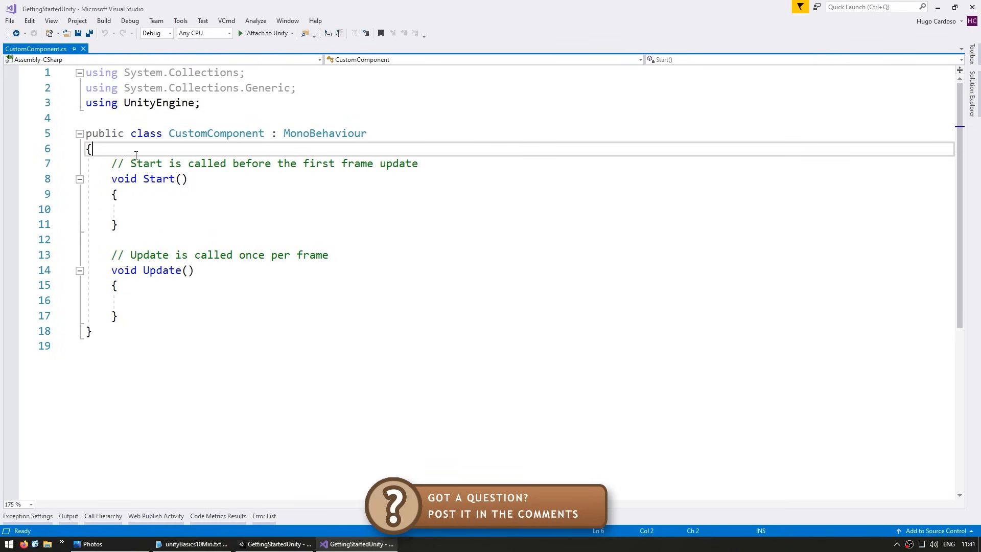
drag(135, 155, 169, 311)
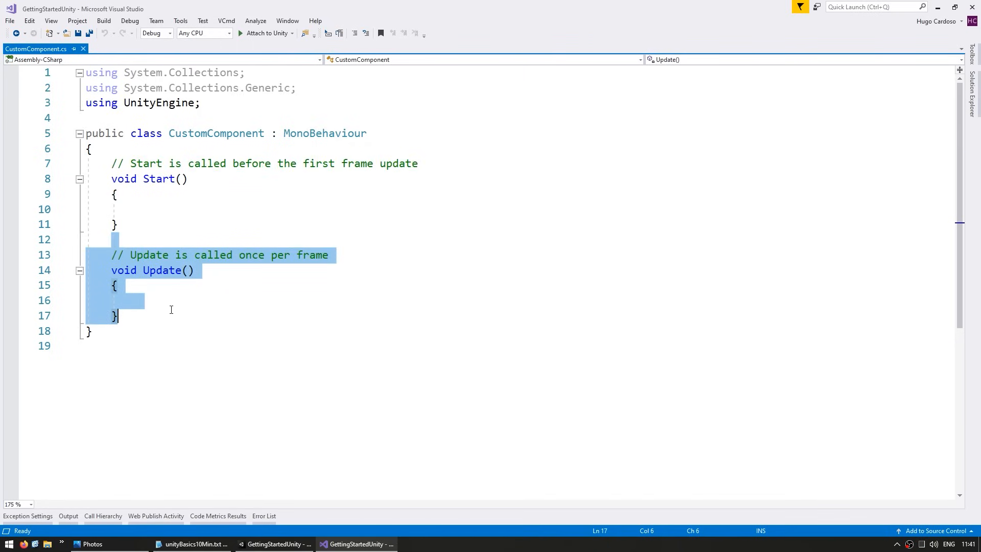
click(207, 150)
drag(156, 163, 225, 225)
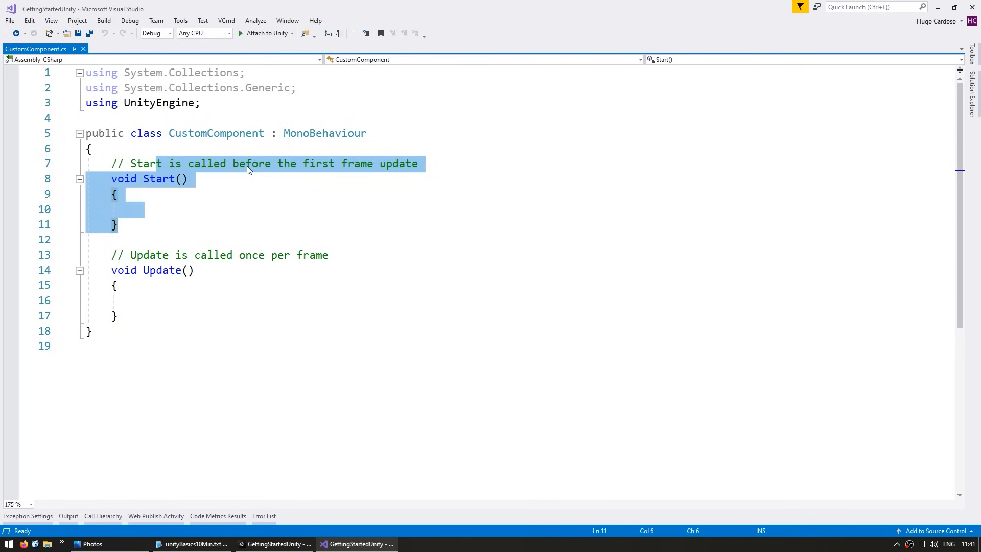
drag(192, 240, 220, 318)
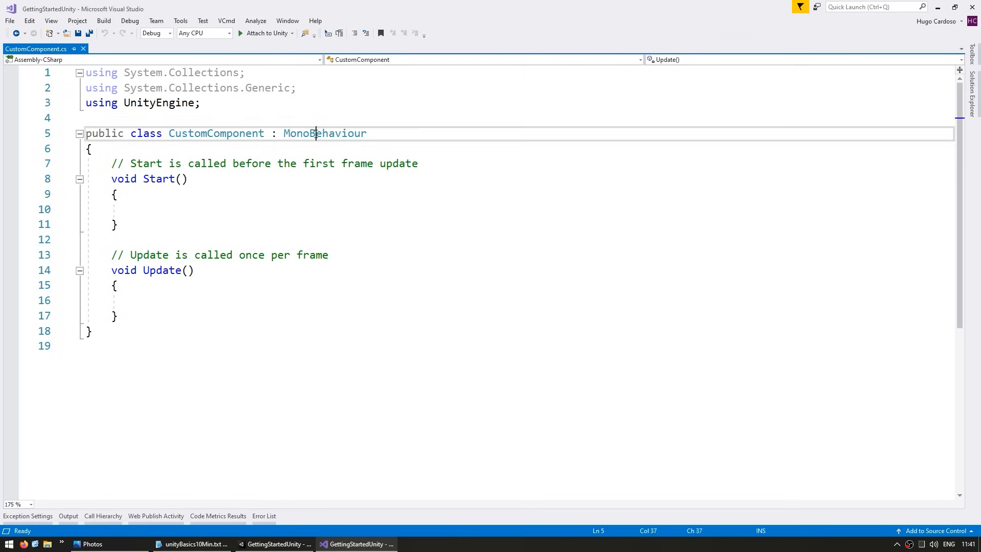
double_click(315, 134)
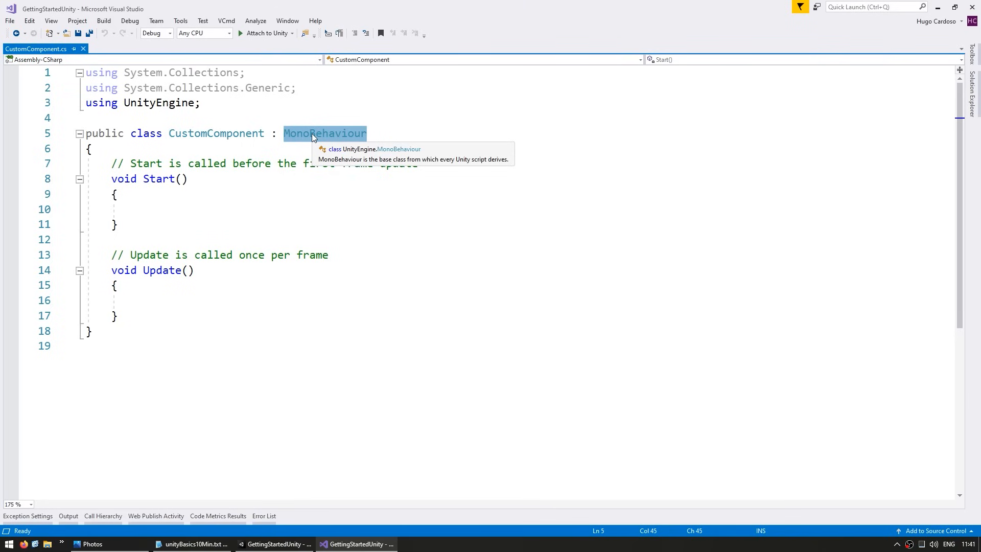
click(271, 164)
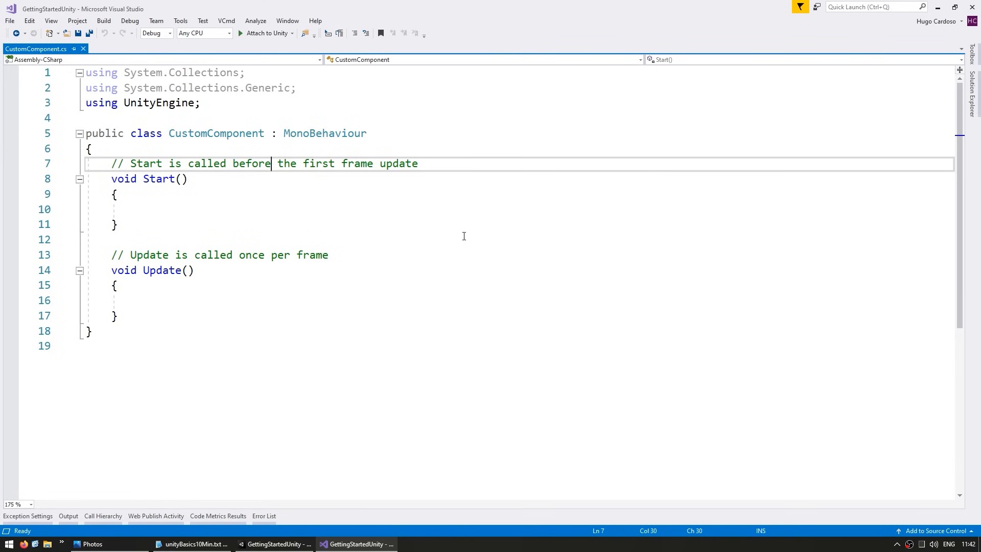
key(alt+Tab)
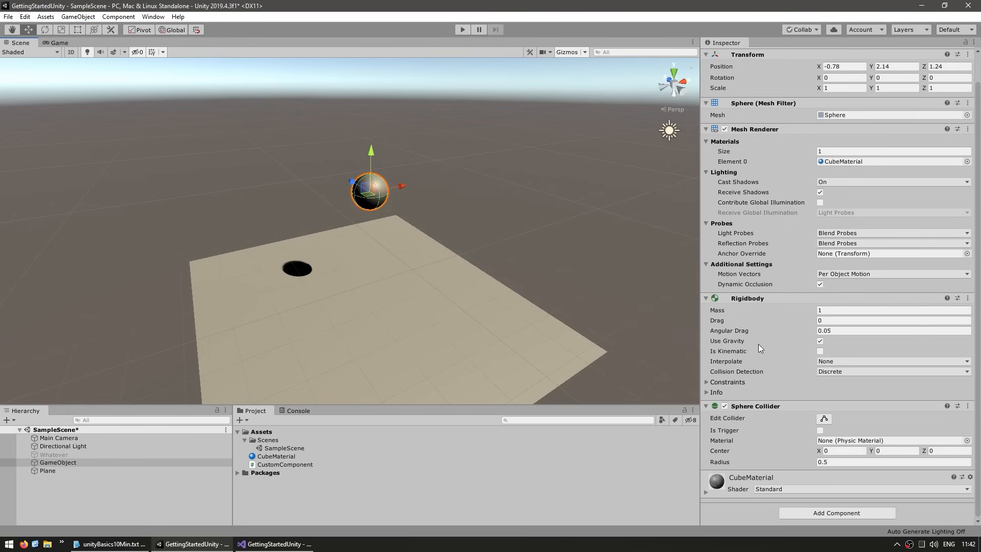
click(803, 511)
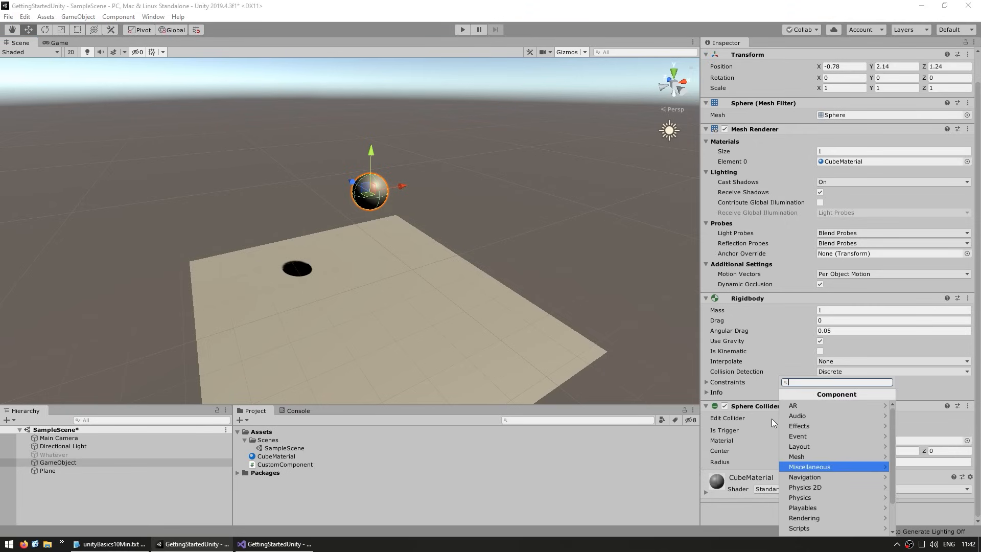
text(custom)
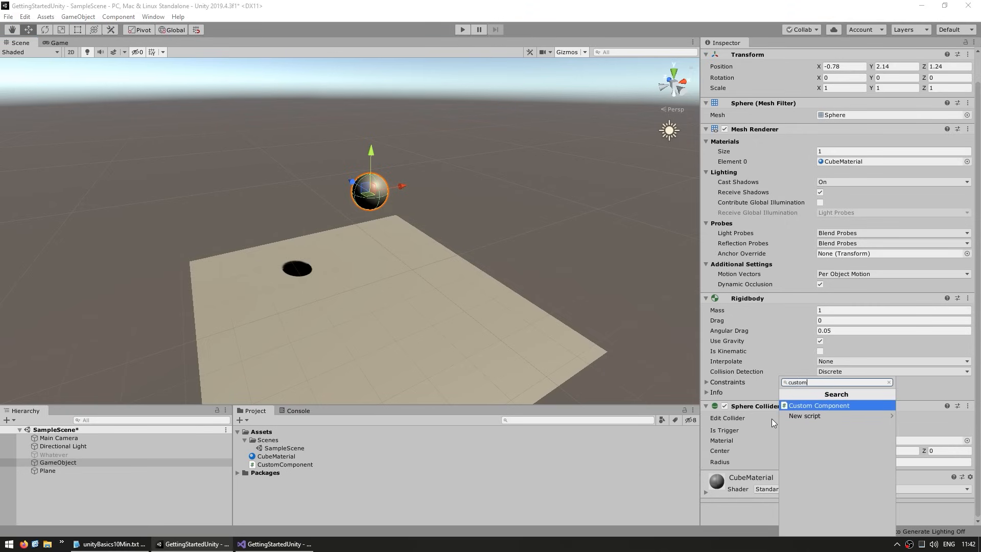
key(Escape)
key(Escape)
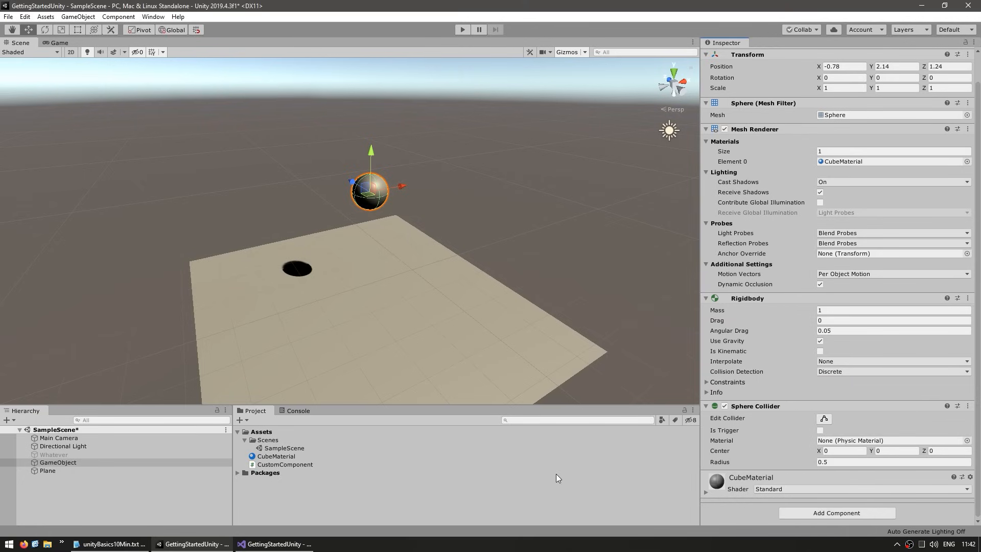
Attach the CustomComponent script from the project assets to the sphere game object.
drag(265, 466, 766, 506)
scroll(761, 485, down, 1)
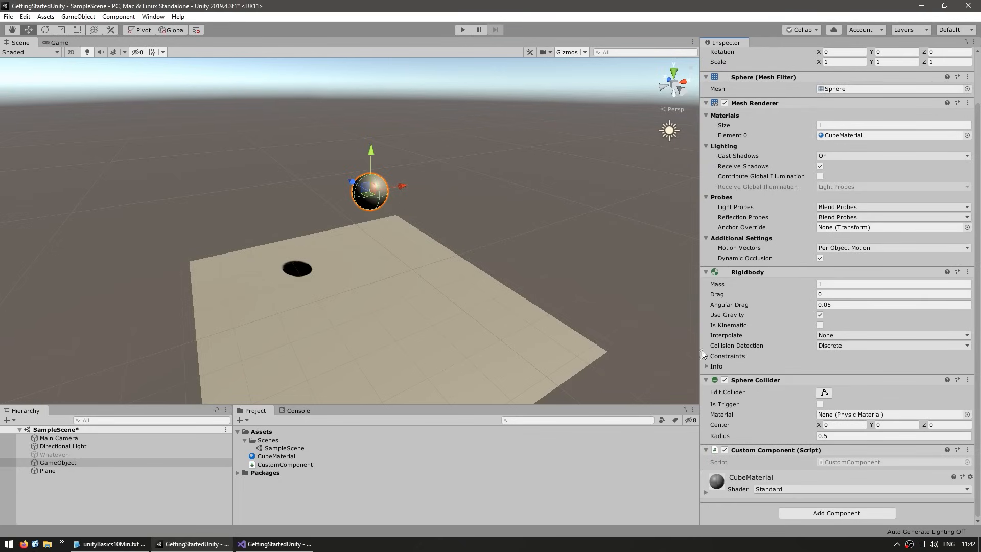
Switch to Visual Studio and add Debug.Log("Start"); inside the script's Start method.
click(275, 544)
click(228, 208)
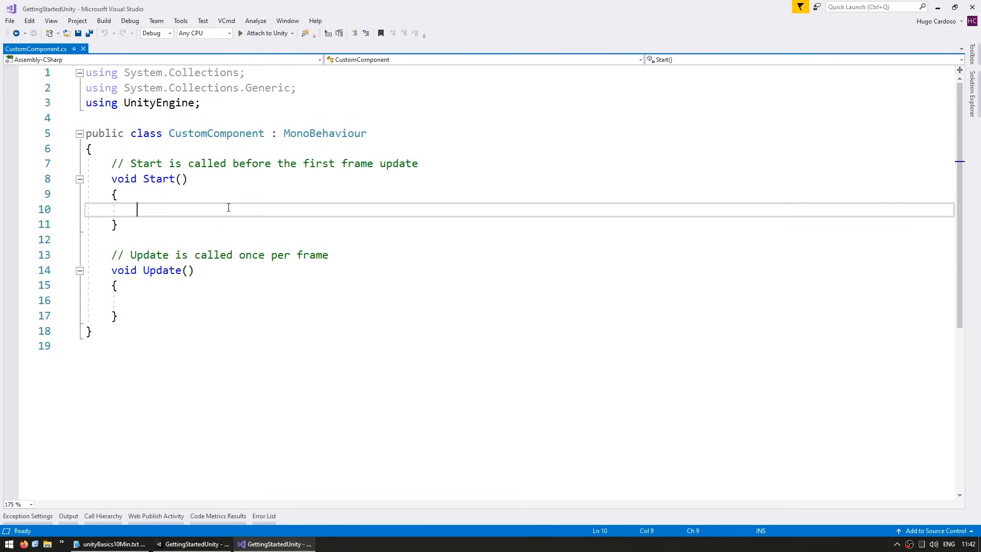
key(Tab)
text(Debug.Log("Start");)
Add Debug.Log("Update"); inside the Update method and save the script.
key(Down)
key(Down)
key(Down)
key(Down)
key(Down)
key(Down)
text(Debug.Log("Update")
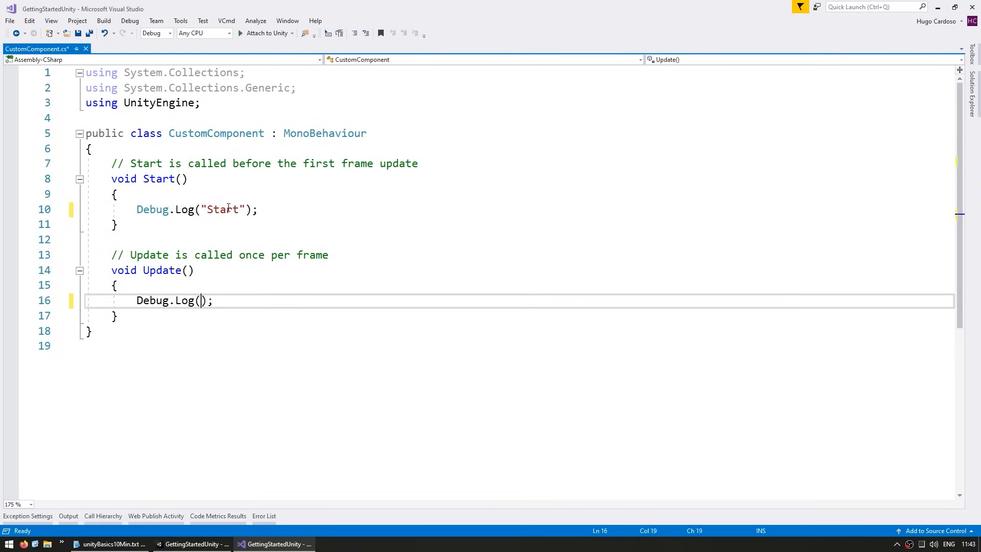
key(ctrl+s)
Review the Debug.Log calls in the Start and Update methods.
key(Up)
key(Up)
key(Up)
key(Up)
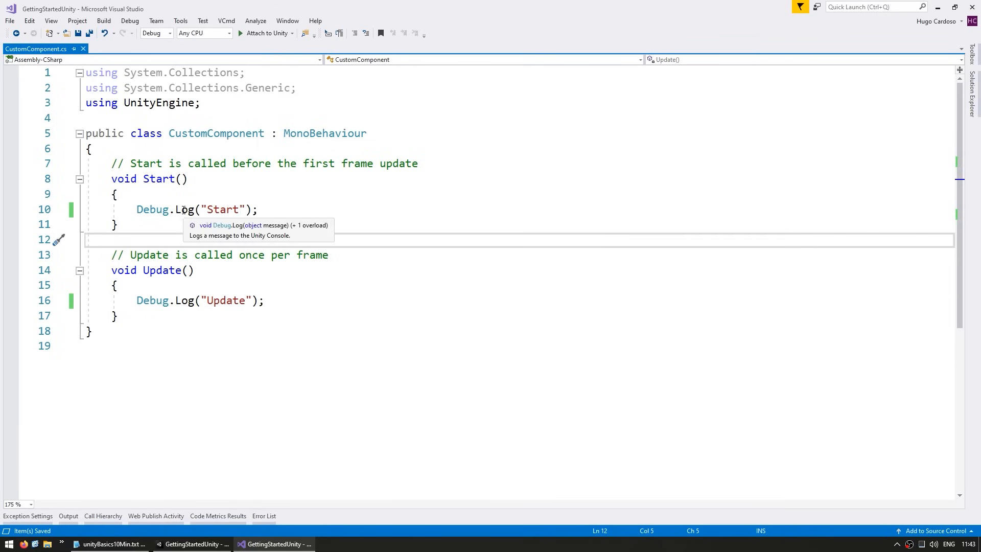
click(188, 209)
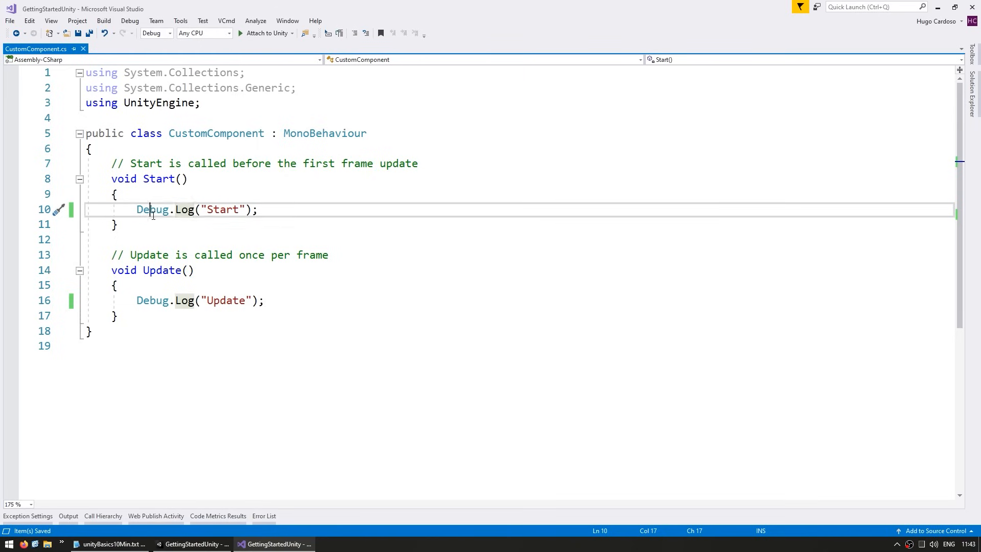
drag(149, 209, 120, 225)
drag(156, 300, 231, 304)
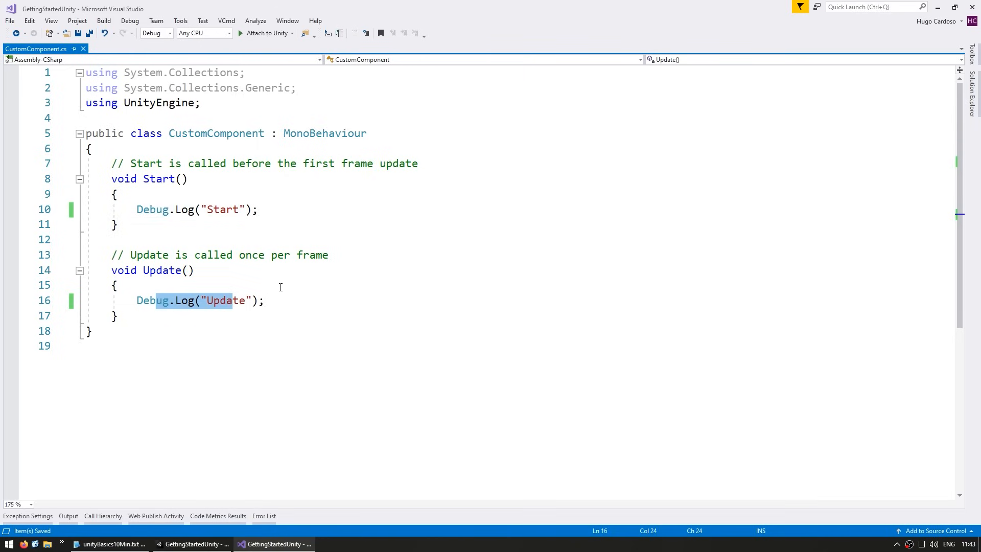
Switch to Unity, play the scene, examine the Start and Update log messages in the Console, and stop the run.
key(alt+Tab)
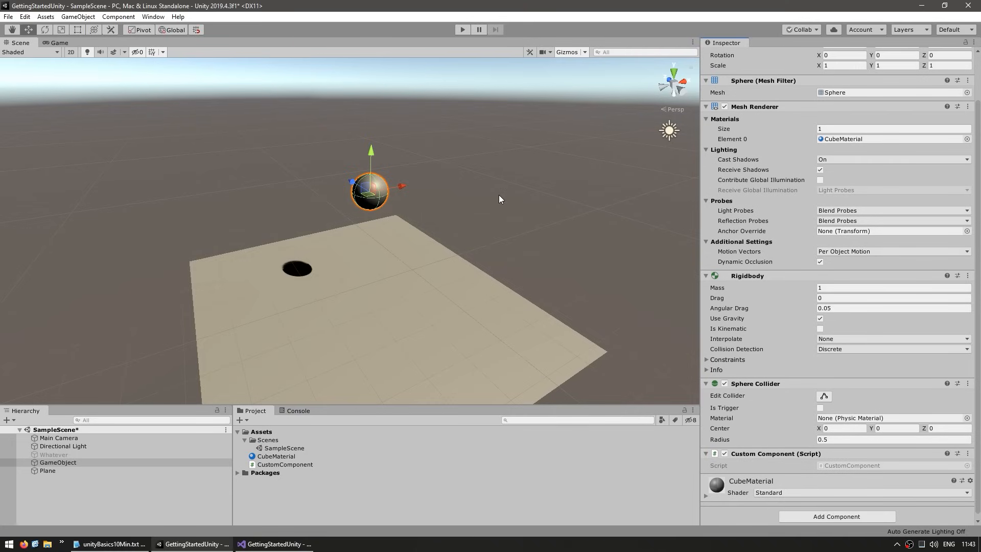
click(462, 29)
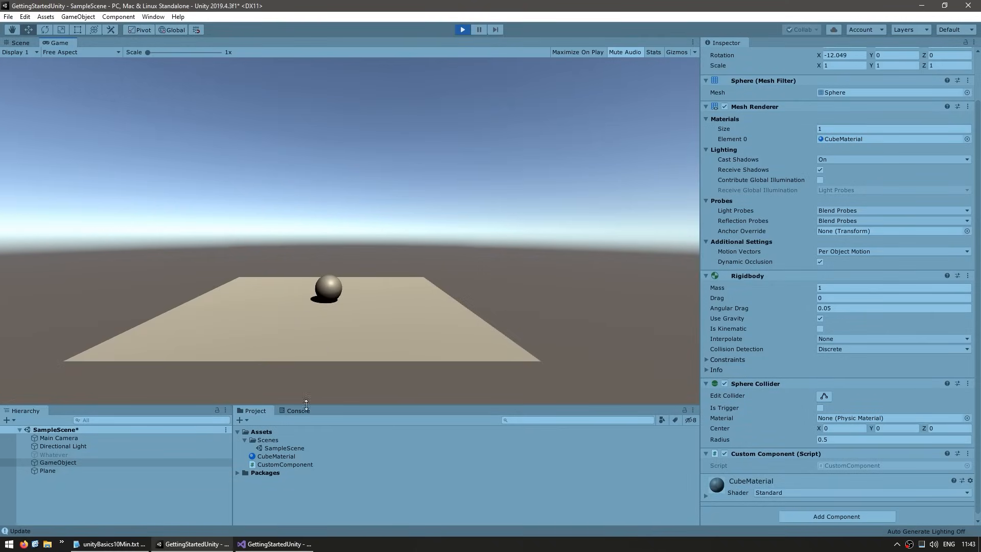
click(296, 410)
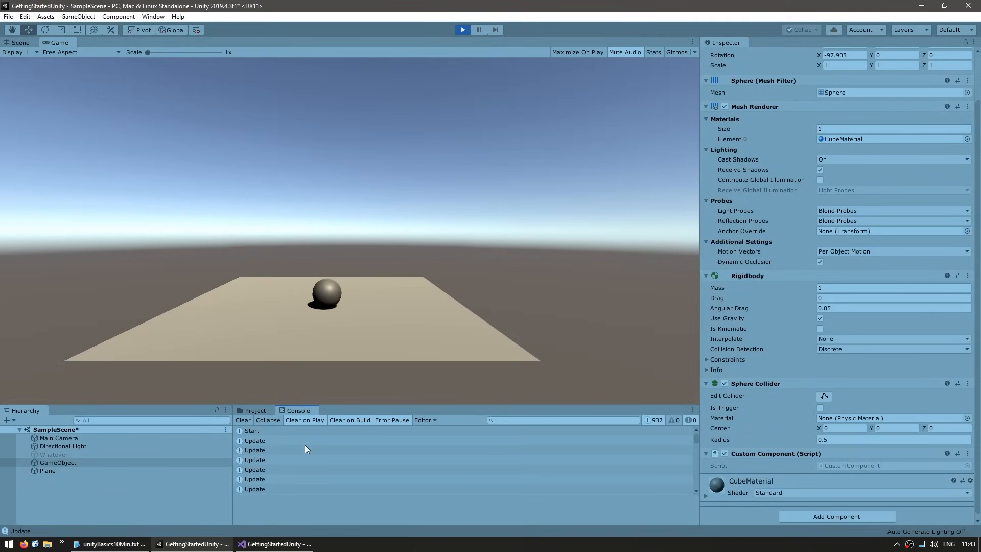
click(257, 430)
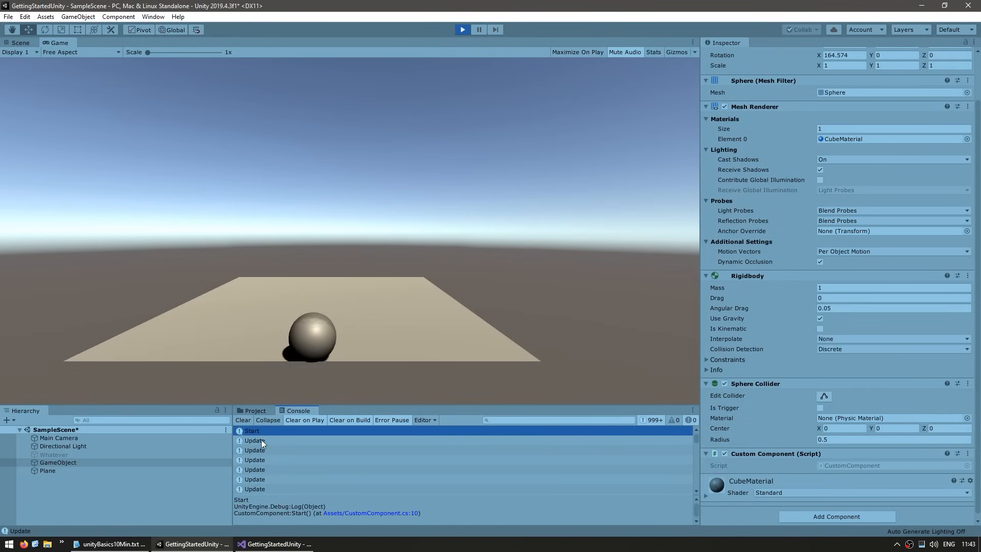
click(262, 440)
drag(696, 438, 699, 500)
click(597, 480)
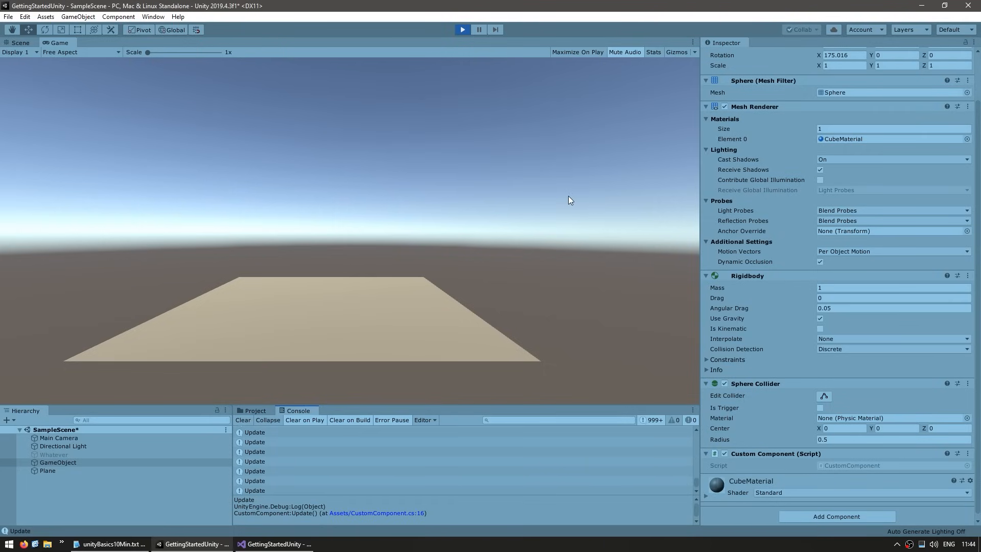
key(ctrl+p)
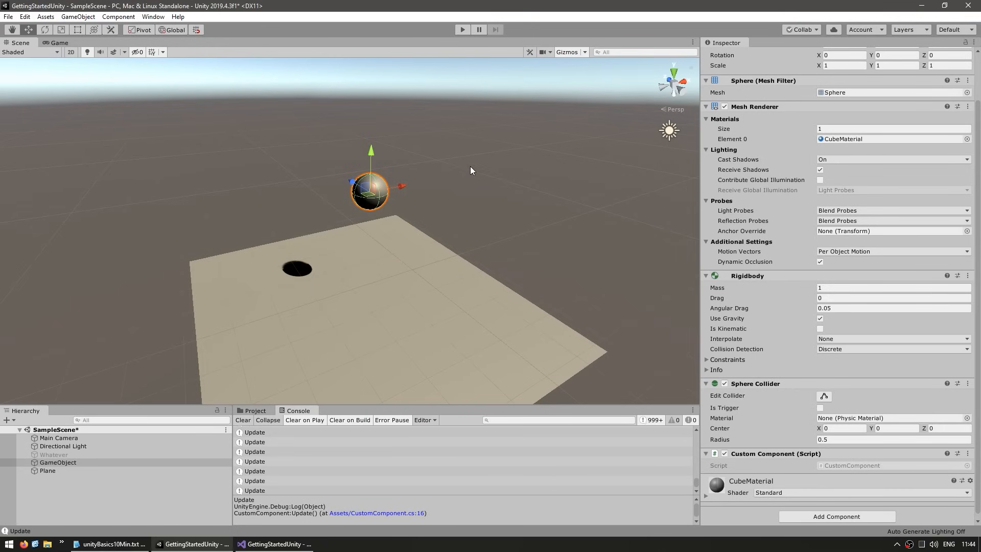
Select the sphere GameObject and remove its Mesh Renderer and Mesh Filter components.
click(61, 437)
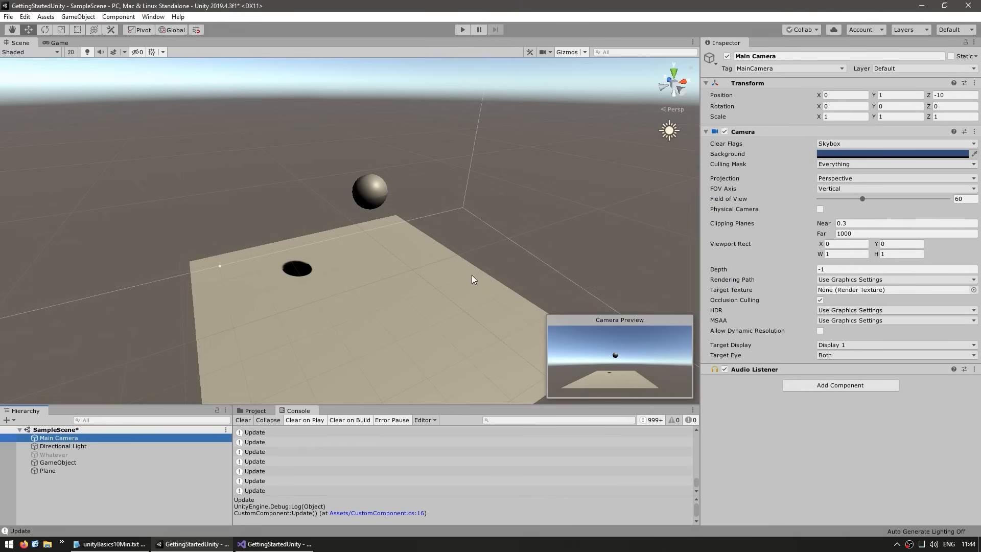
click(372, 192)
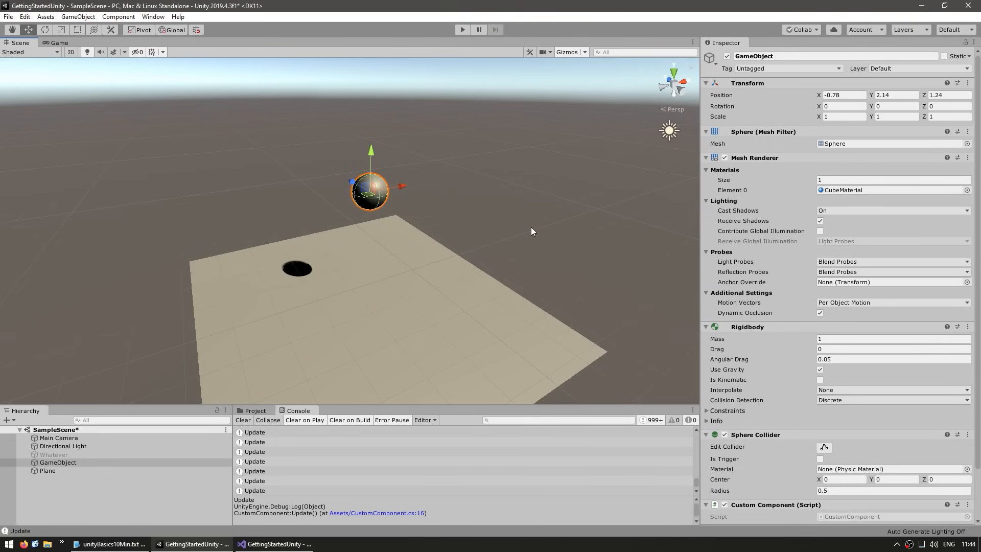
right_click(755, 158)
click(797, 178)
right_click(772, 133)
click(802, 153)
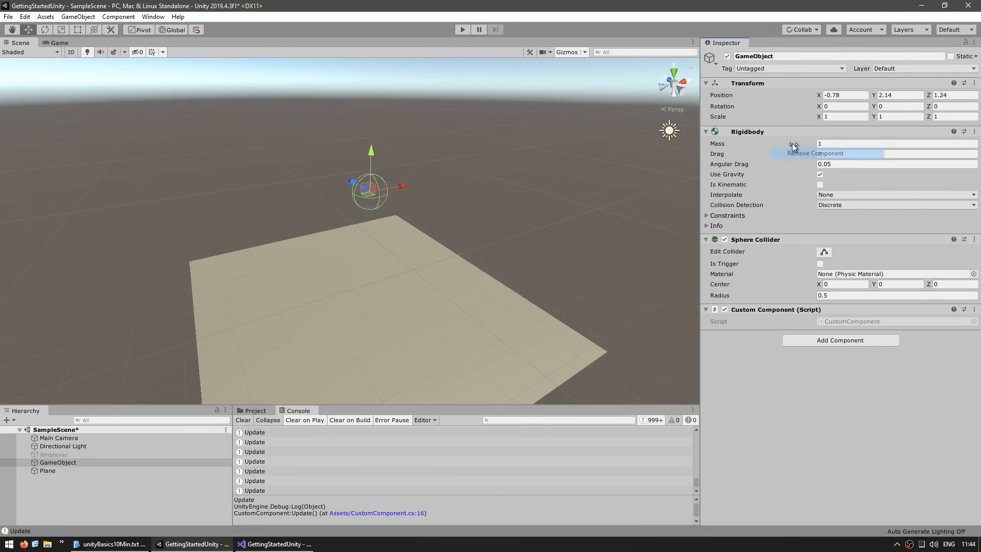
Add a Sprite Renderer component to GameObject, assign the Background sprite, and view it up close in the scene.
click(825, 340)
text(sprite ren)
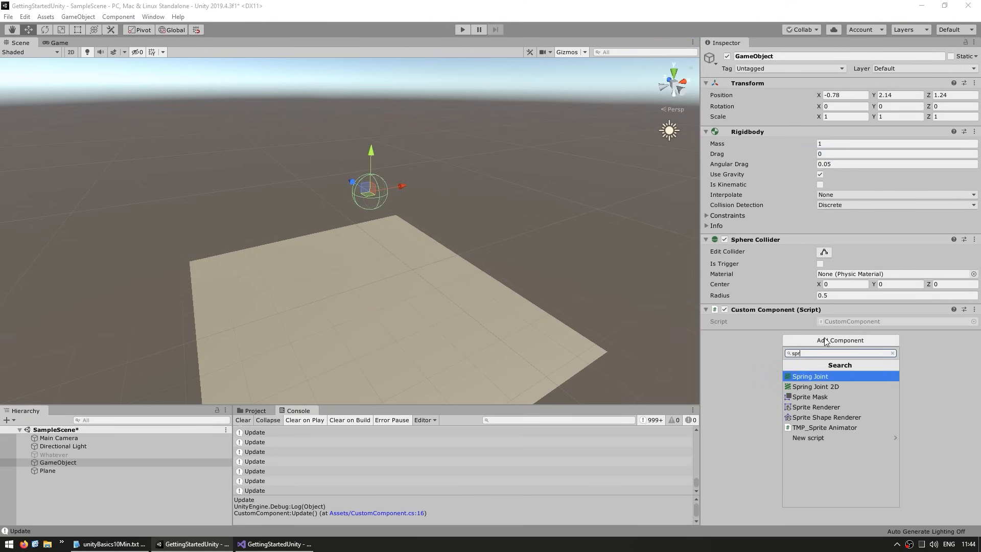
key(Return)
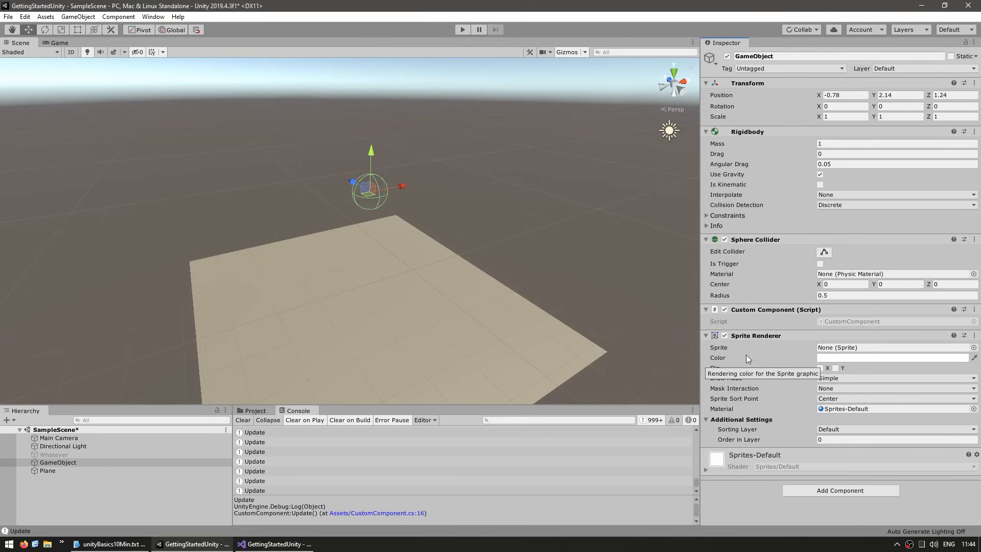
click(973, 347)
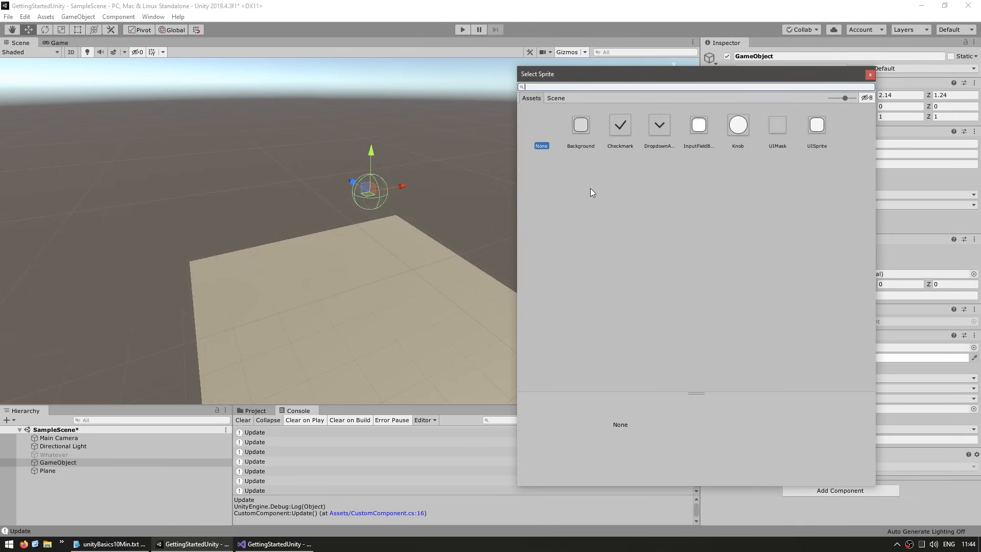
double_click(580, 125)
scroll(490, 187, up, 10)
middle_drag(390, 207, 276, 322)
key(f)
alt+drag(405, 223, 431, 256)
alt+drag(591, 329, 433, 221)
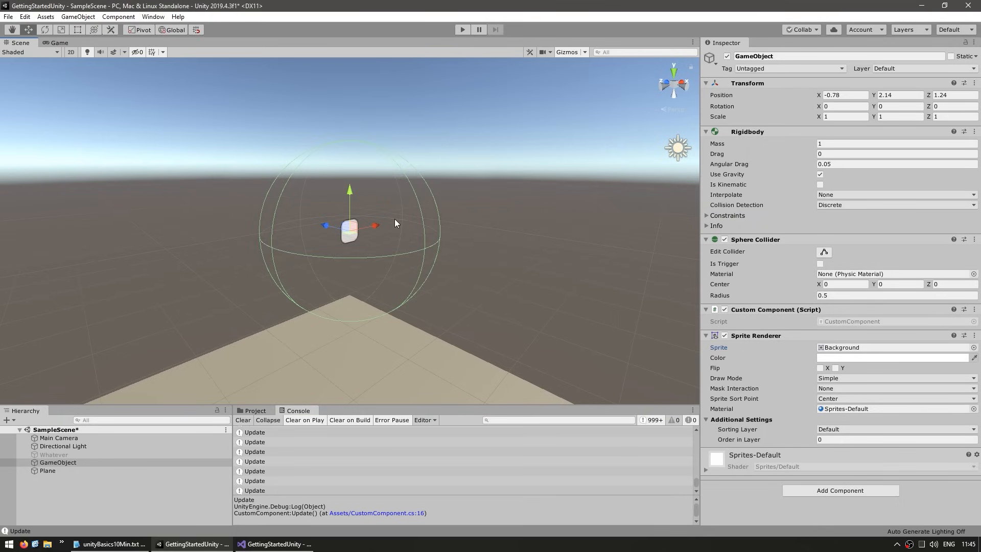
Set the Main Camera's projection to Orthographic while showing the Game view.
double_click(59, 438)
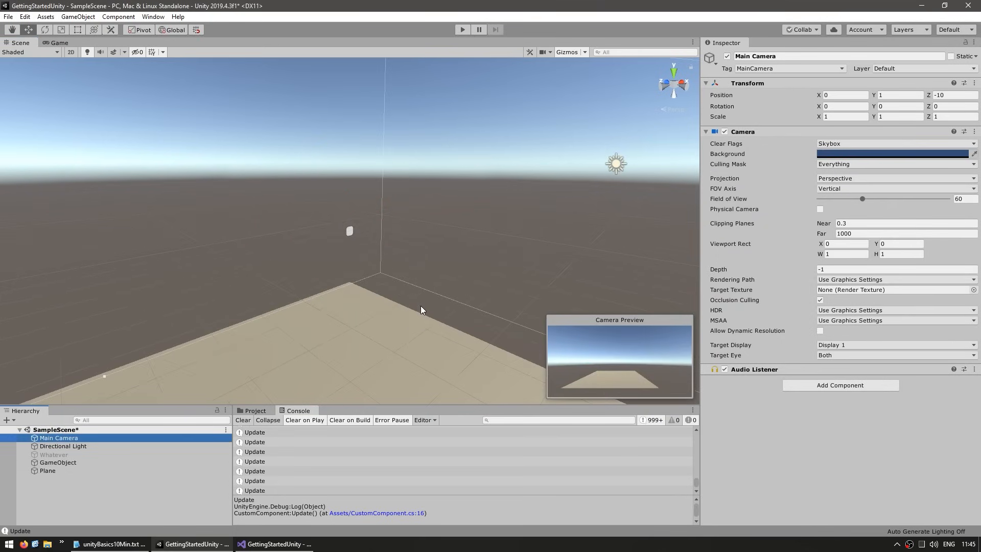
scroll(393, 287, down, 5)
middle_drag(444, 307, 413, 327)
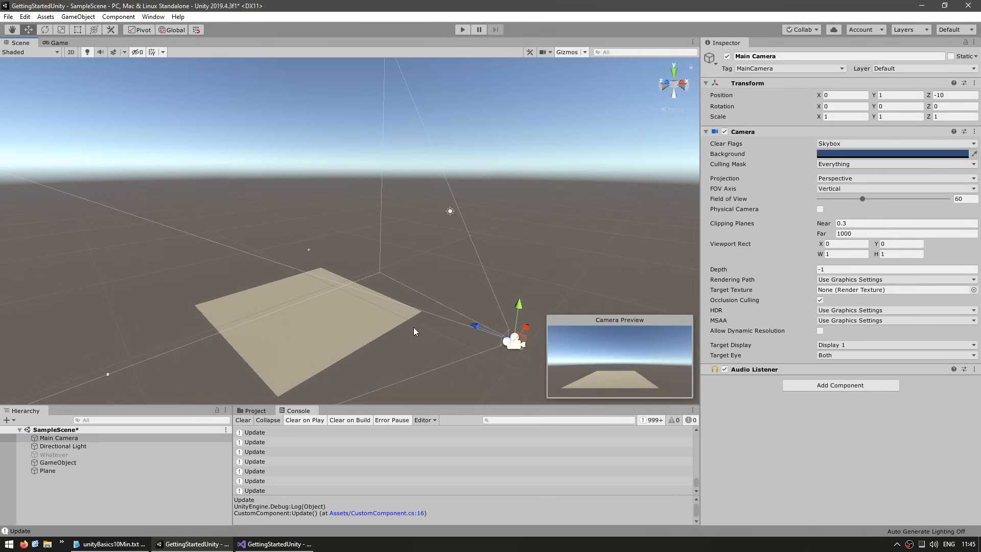
click(724, 180)
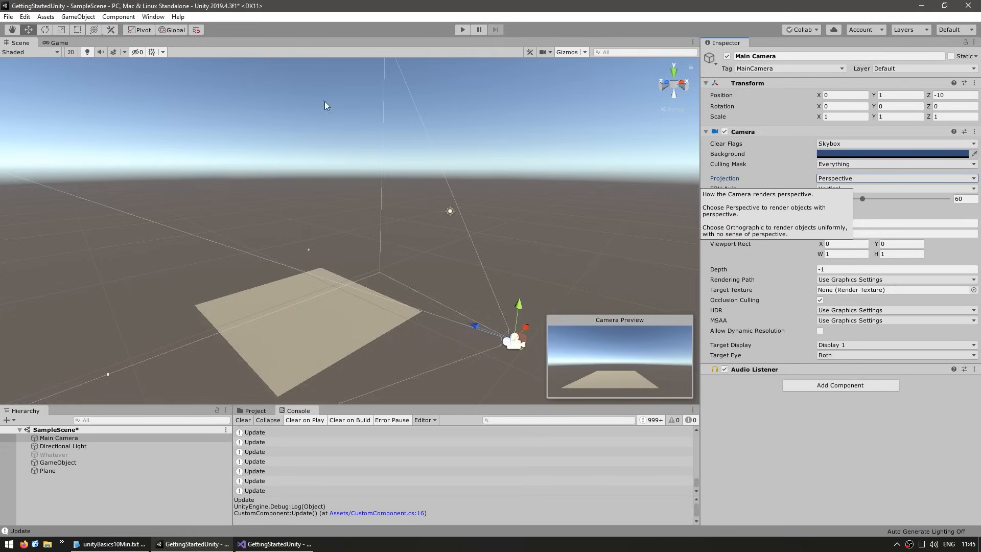
key(ctrl+2)
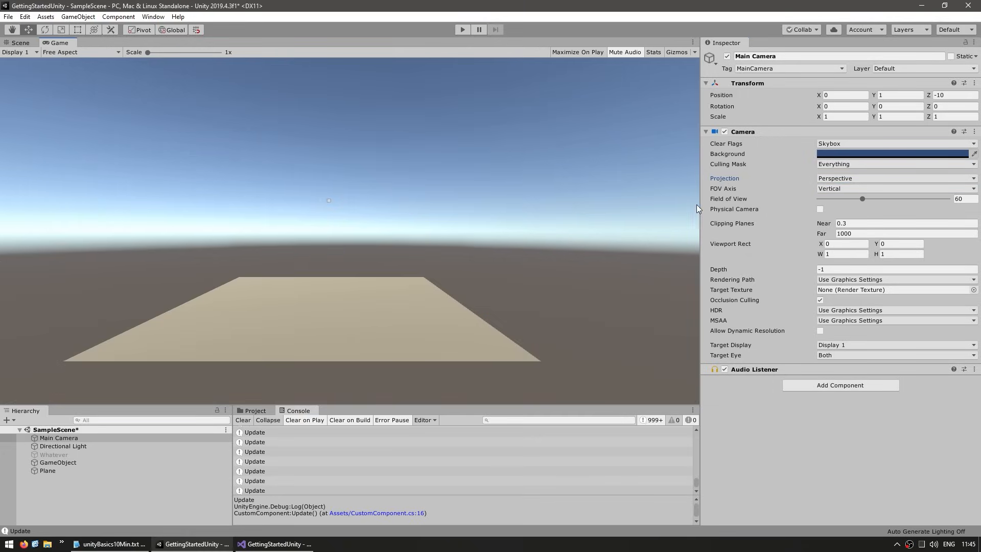
click(836, 179)
click(837, 202)
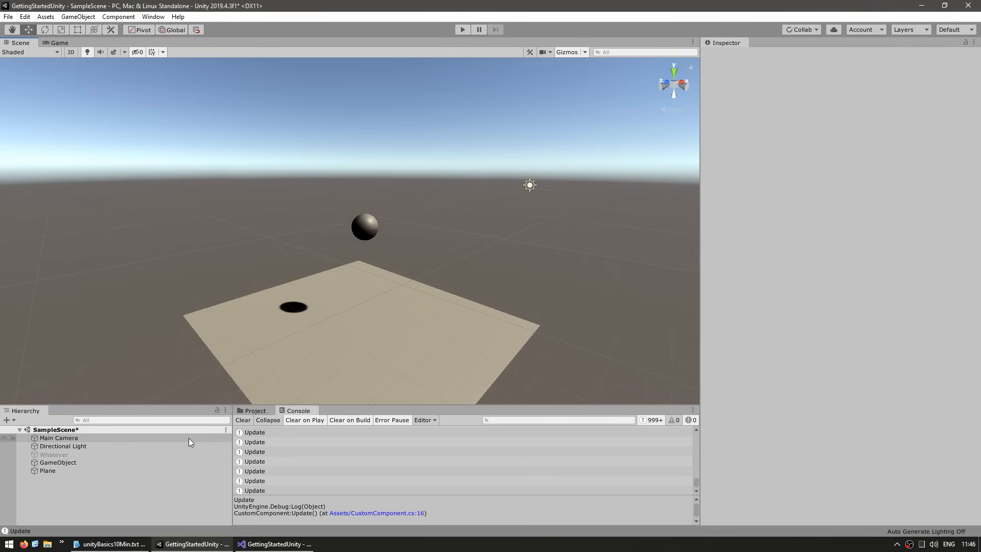
Create a new scene asset in the project's Assets folder and name it SecondScene.
click(255, 410)
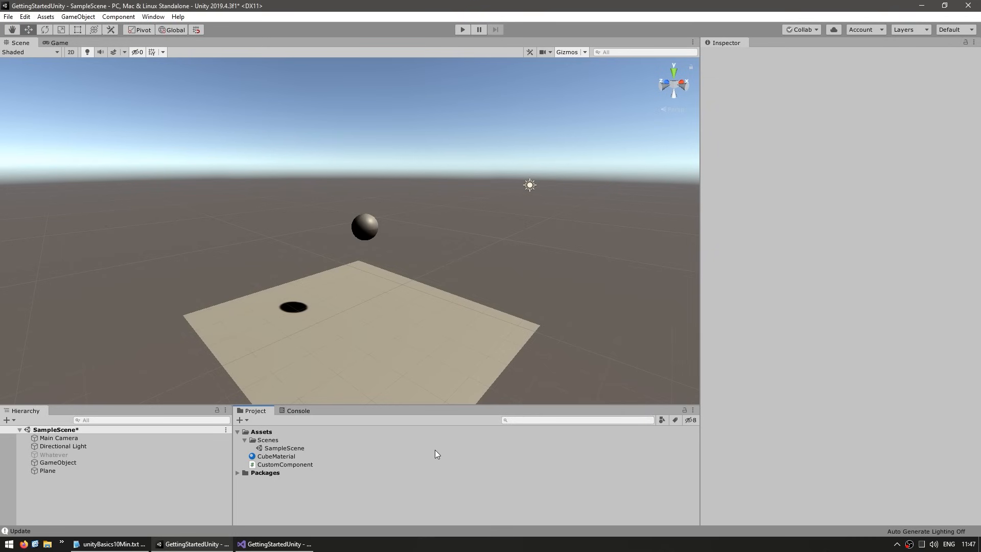
click(243, 420)
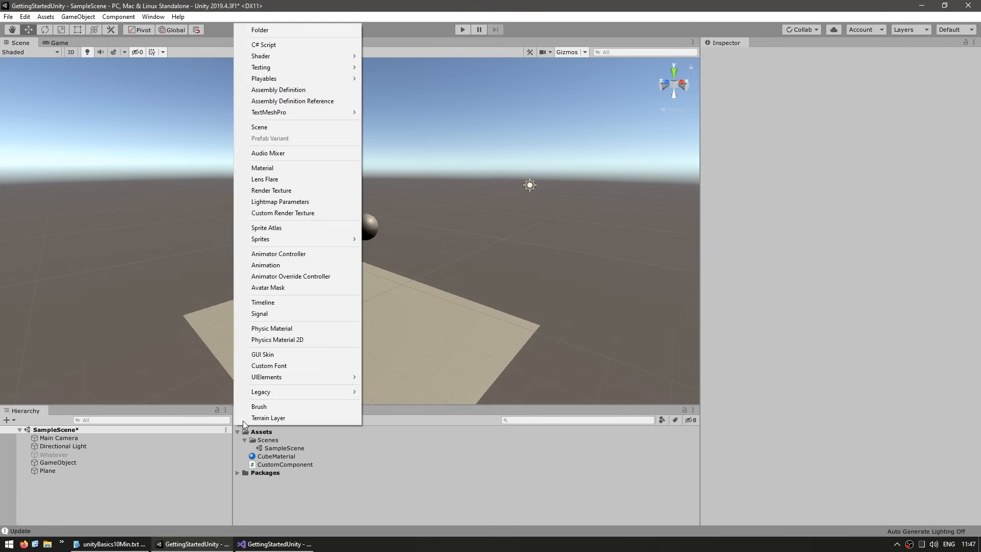
click(275, 127)
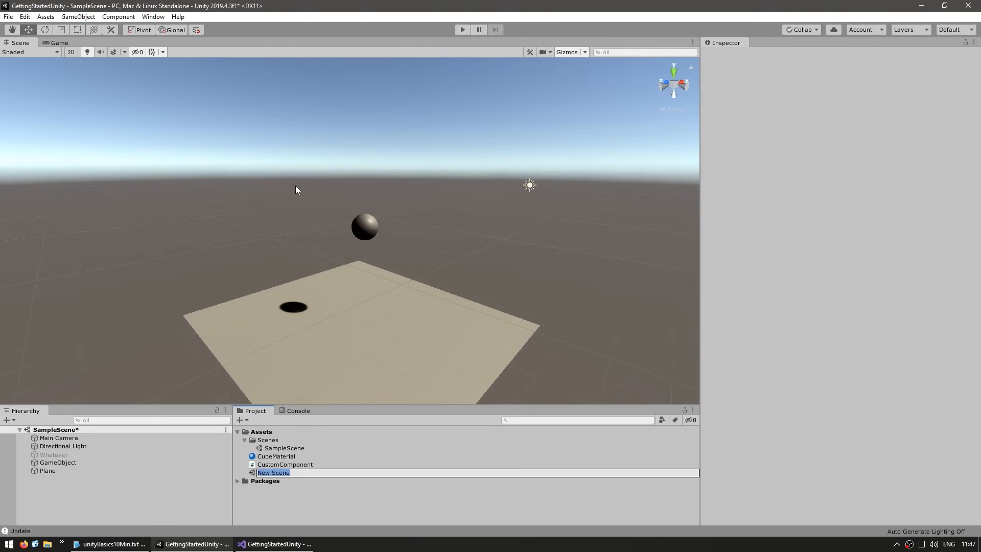
text(SecondSecene)
key(Return)
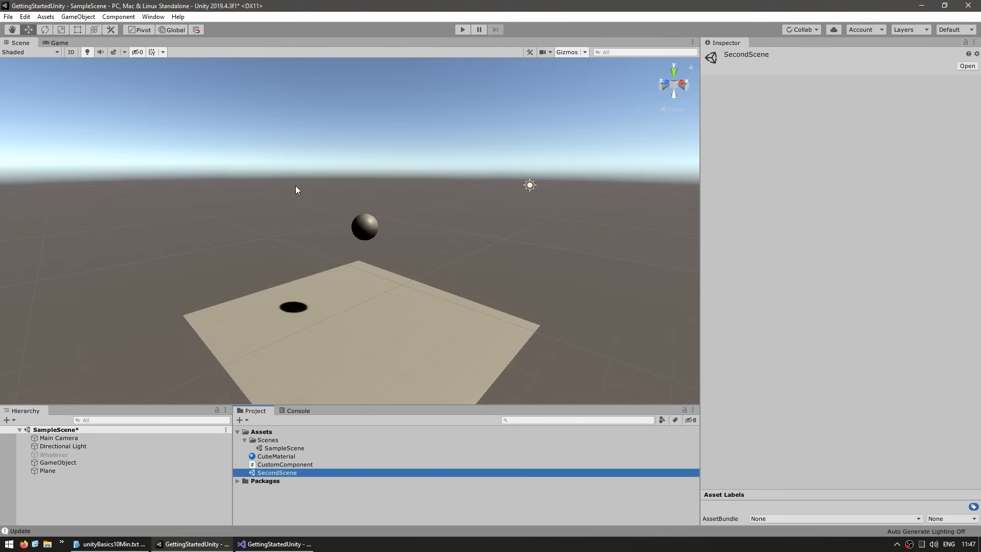
Open SecondScene, saving the pending changes to SampleScene.
double_click(264, 473)
key(Return)
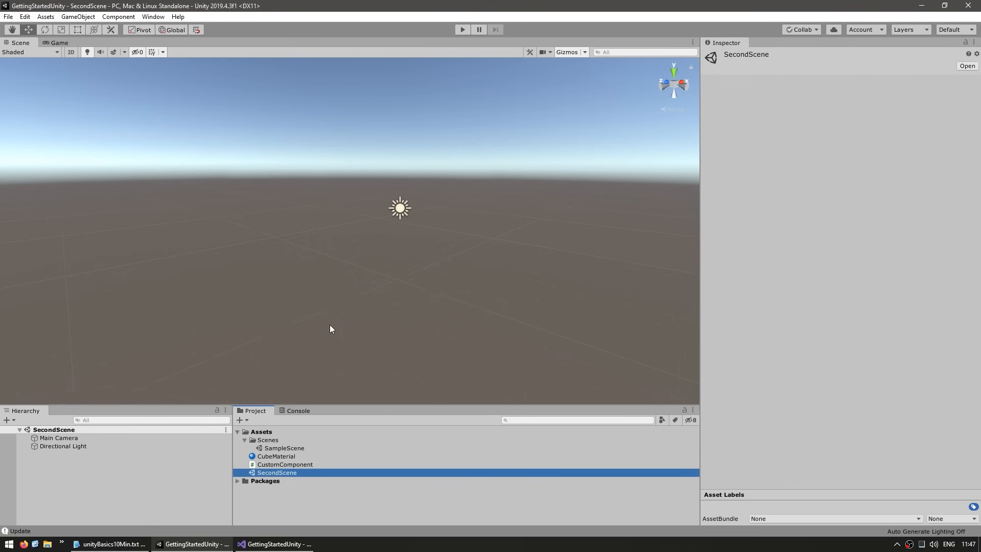
scroll(374, 246, up, 3)
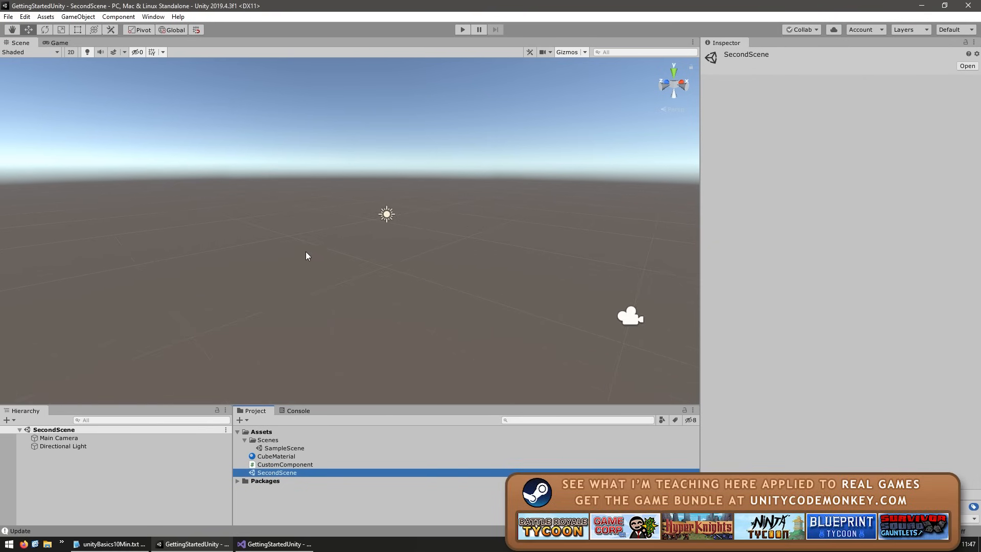
middle_drag(378, 262, 350, 268)
click(341, 278)
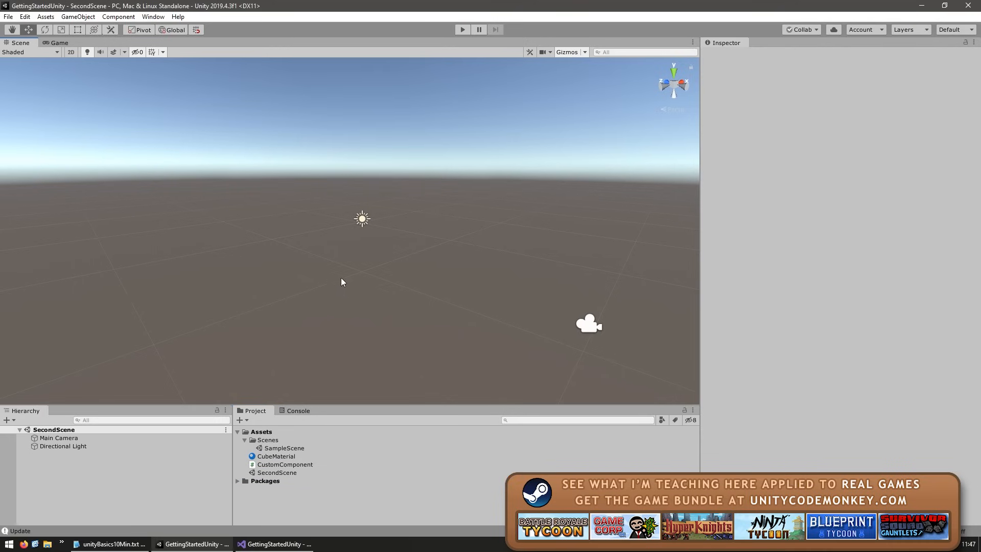
Inspect SecondScene's Main Camera and Directional Light, and reopen SampleScene.
click(59, 438)
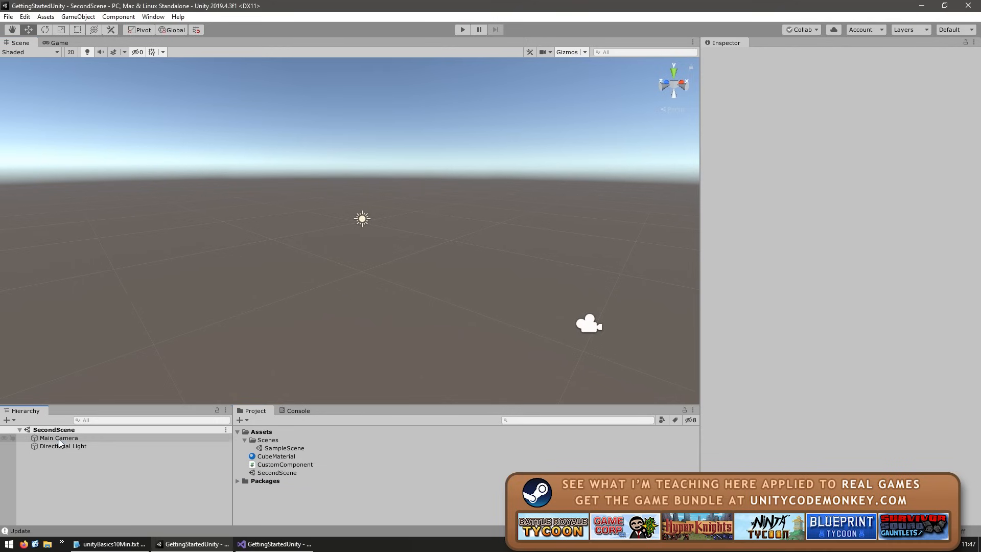
click(57, 447)
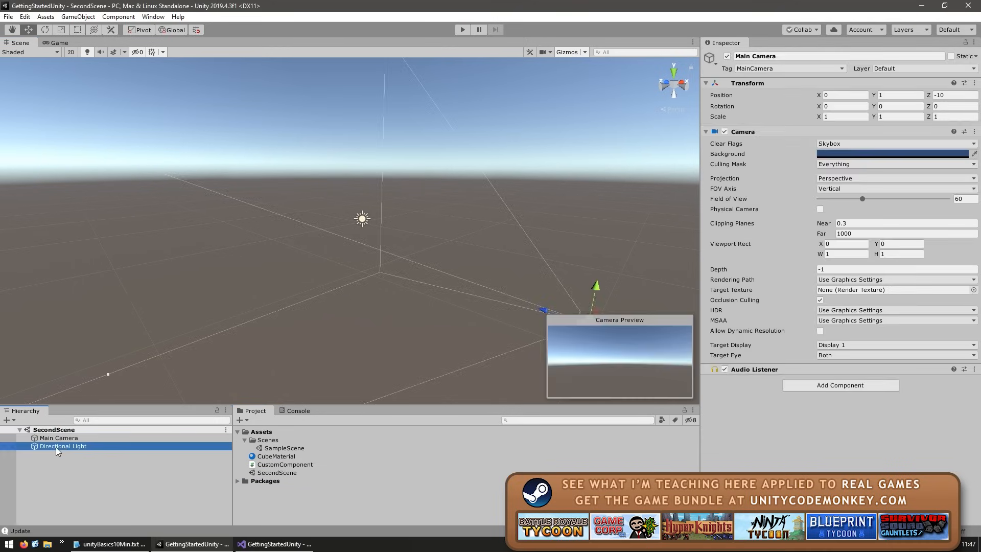
click(58, 480)
double_click(262, 449)
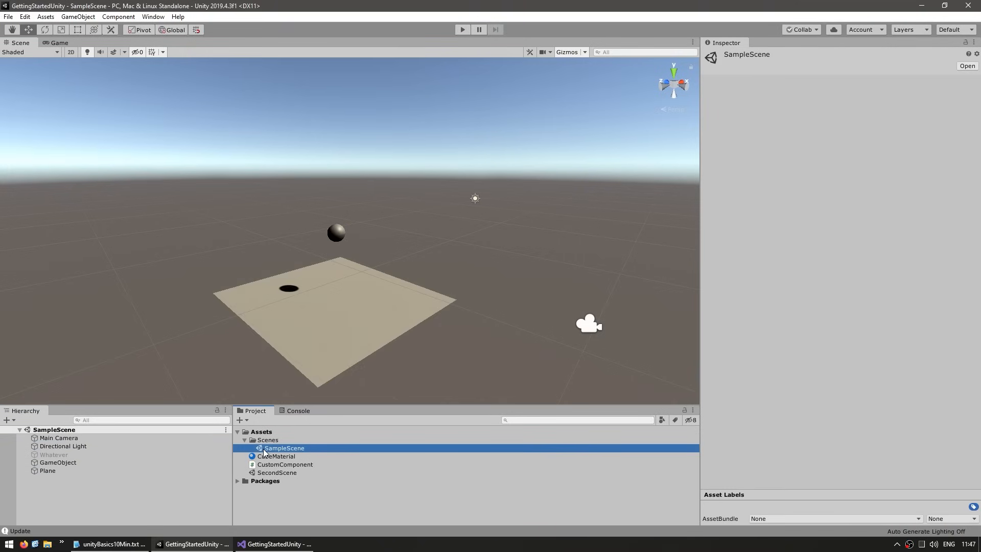
click(378, 288)
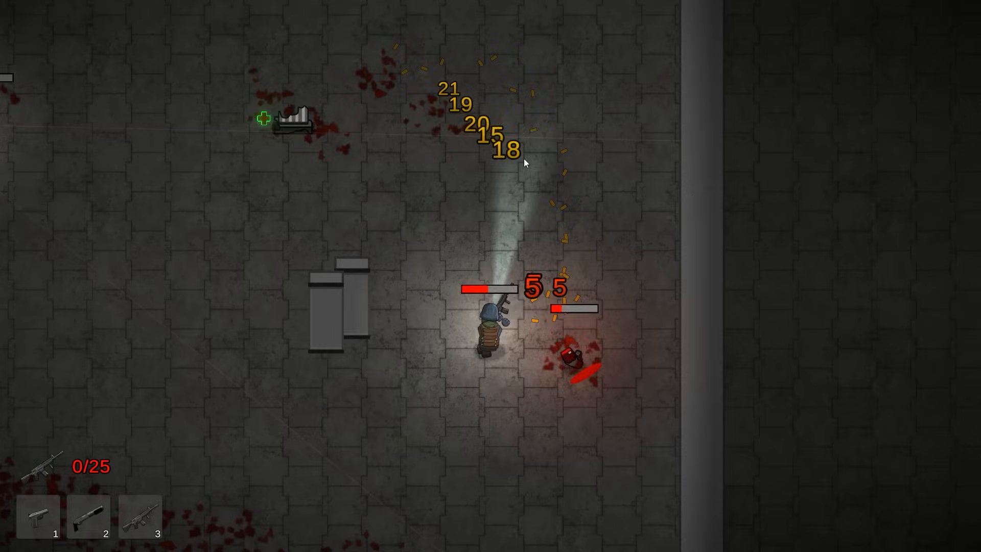
key(r)
key(a)
drag(674, 311, 592, 235)
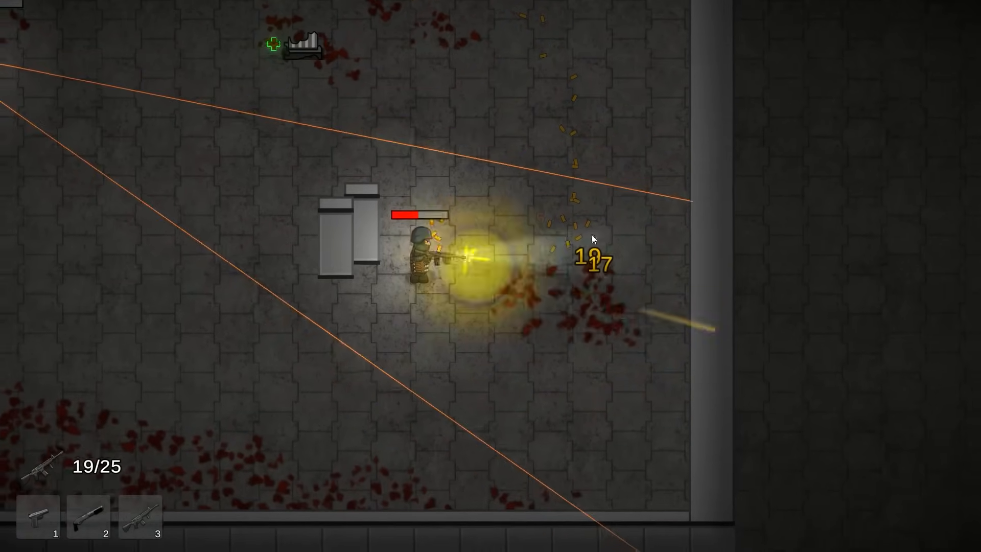
key(w)
mouse_move(92, 127)
mouse_down()
mouse_move(163, 183)
mouse_move(253, 212)
mouse_up()
key(a)
key(a)
key(s)
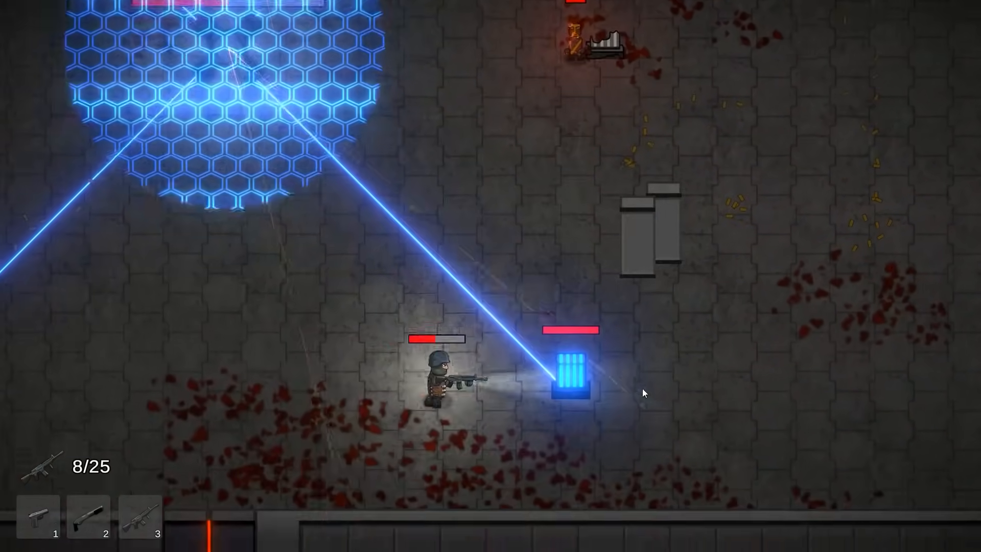
mouse_move(642, 388)
mouse_down()
mouse_move(702, 275)
mouse_move(749, 261)
mouse_up()
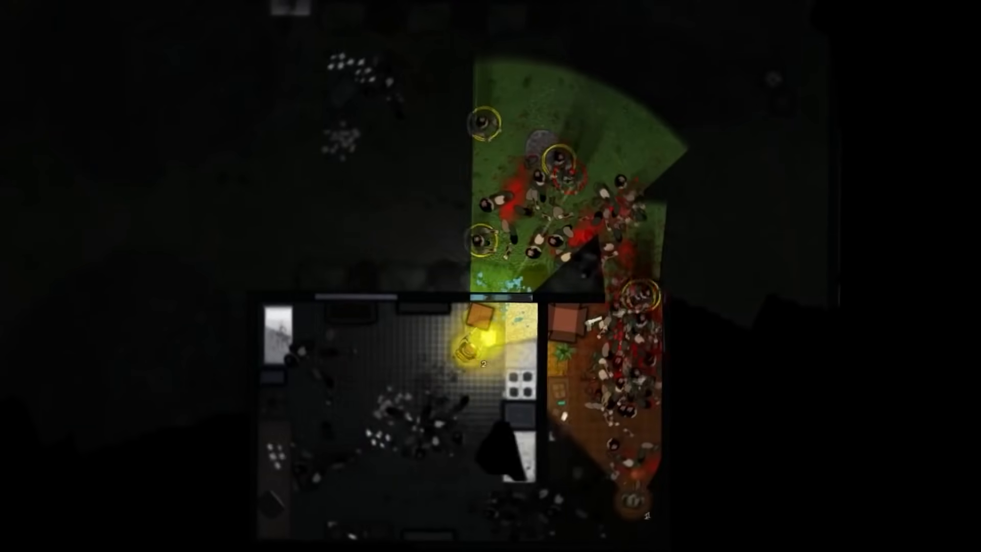